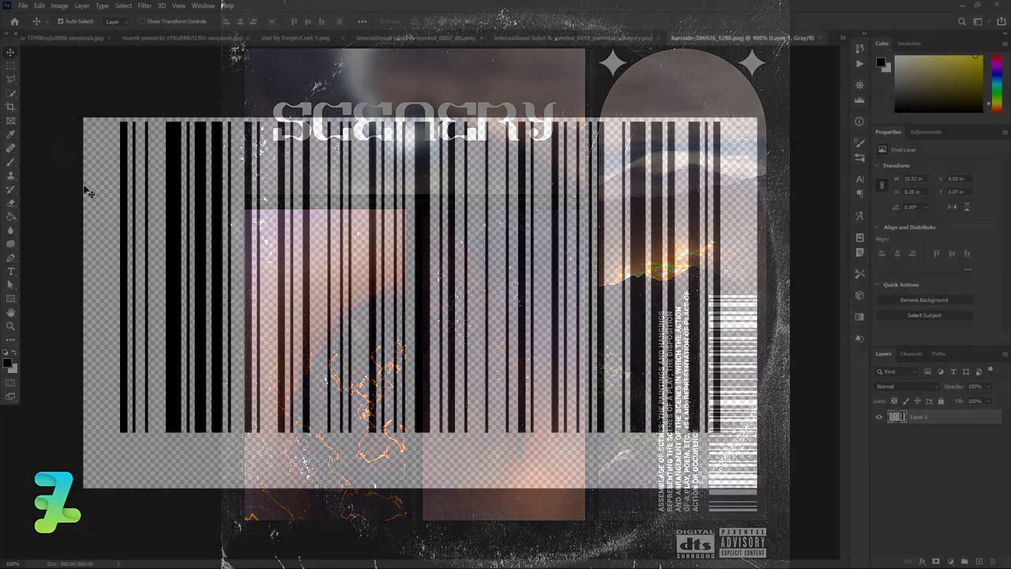
Create a new 3000 × 3000 pixel document with a black background
click(23, 6)
click(24, 17)
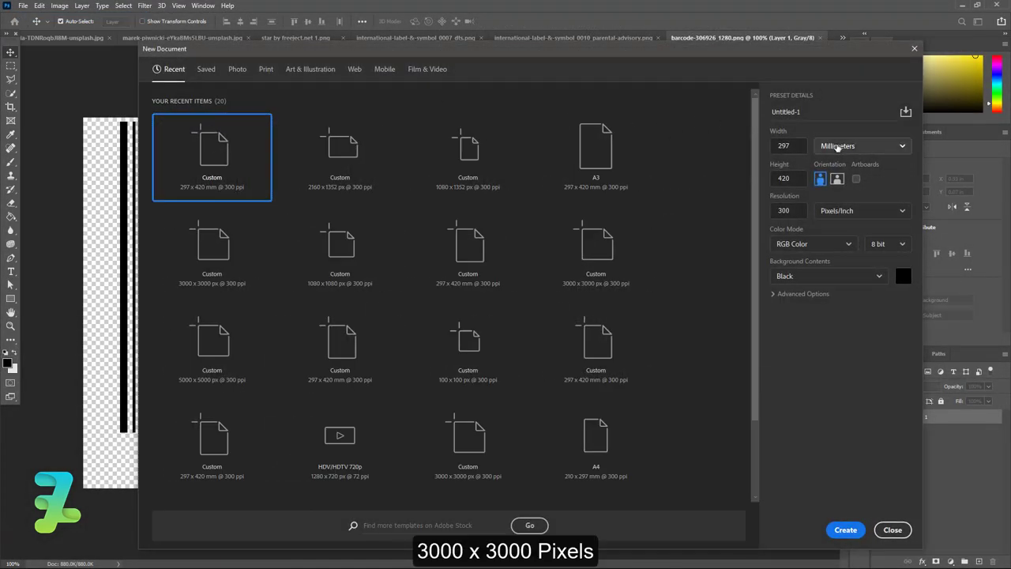
click(841, 145)
click(841, 165)
text(3000)
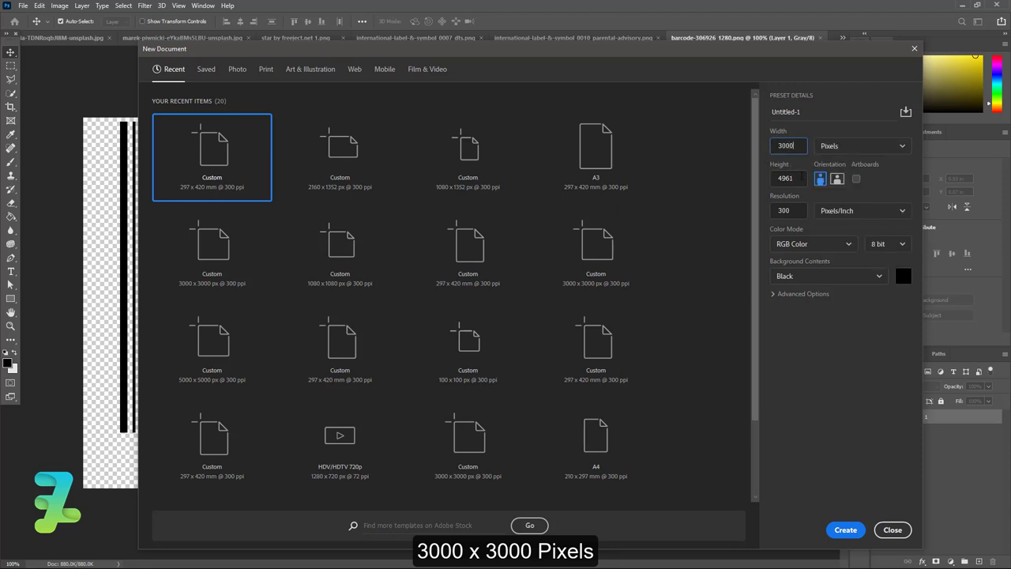
key(Tab)
key(BackSpace)
text(3000)
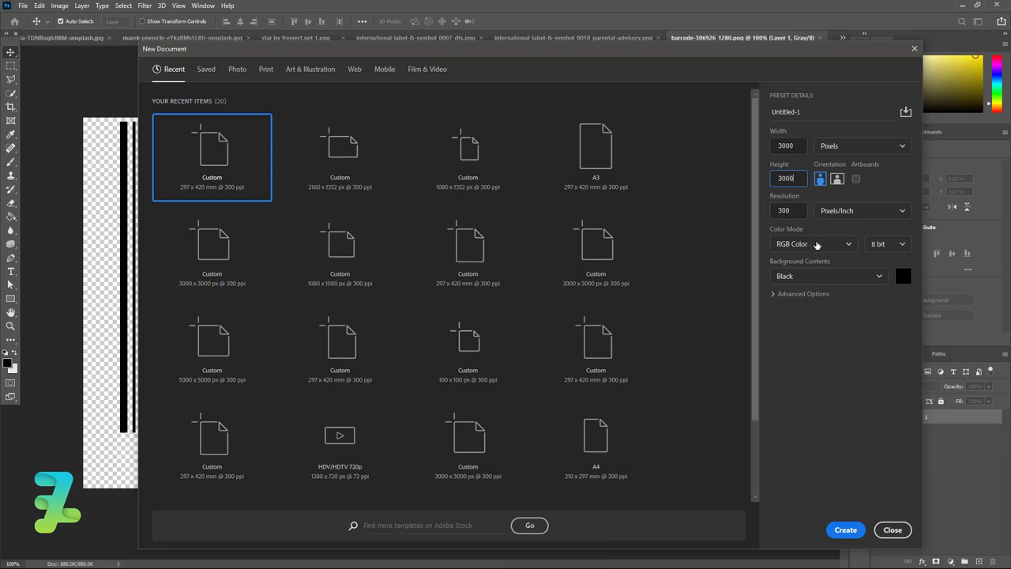
click(820, 276)
click(808, 314)
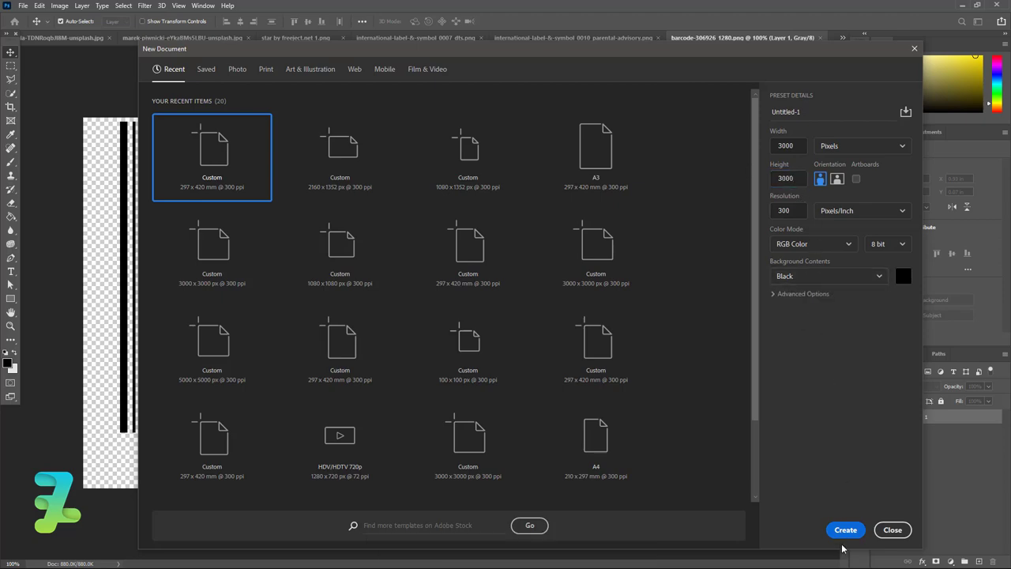
click(842, 531)
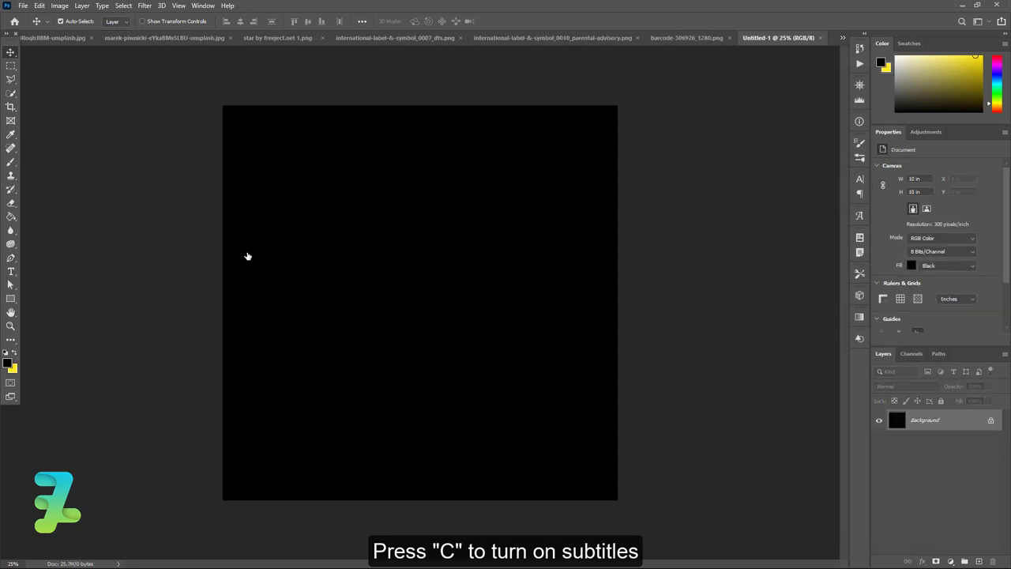
Select the Rectangle tool with a white fill colour
click(10, 301)
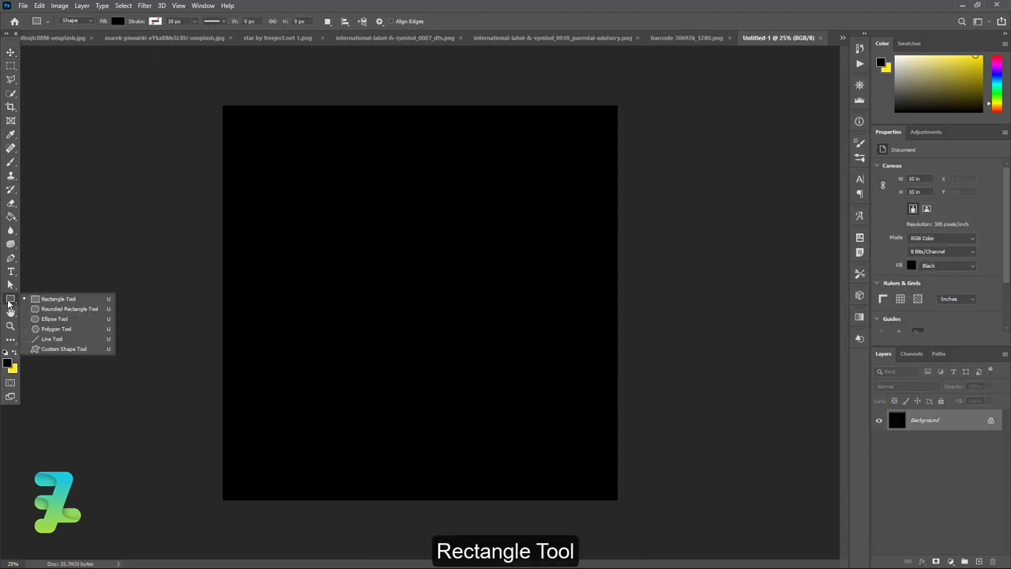
click(38, 305)
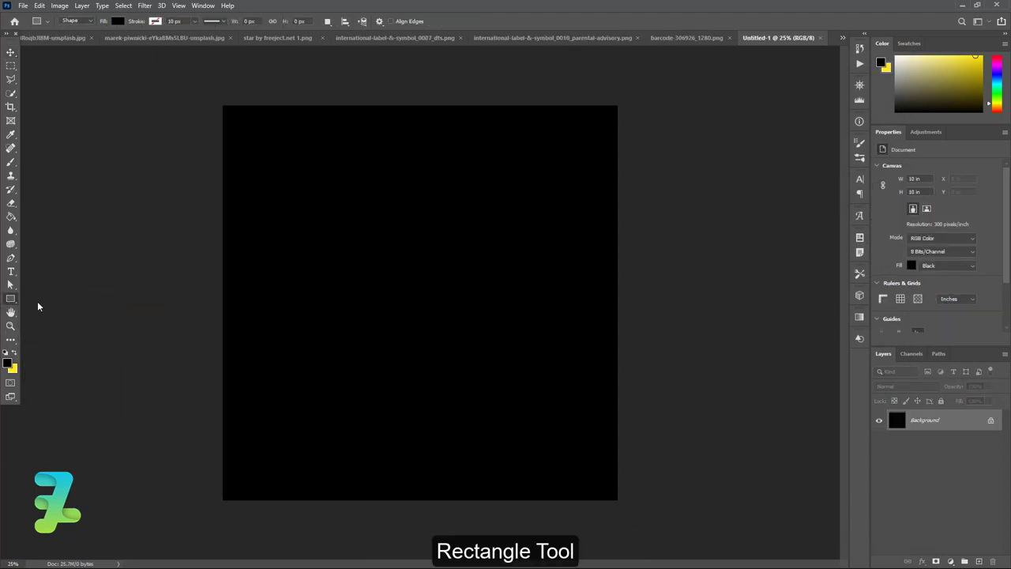
click(123, 21)
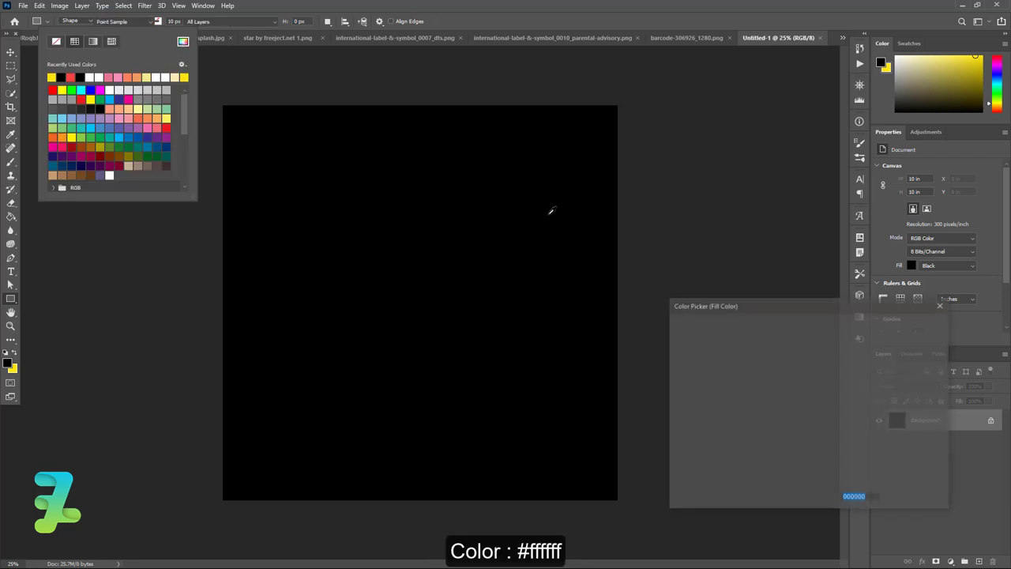
click(183, 41)
click(913, 327)
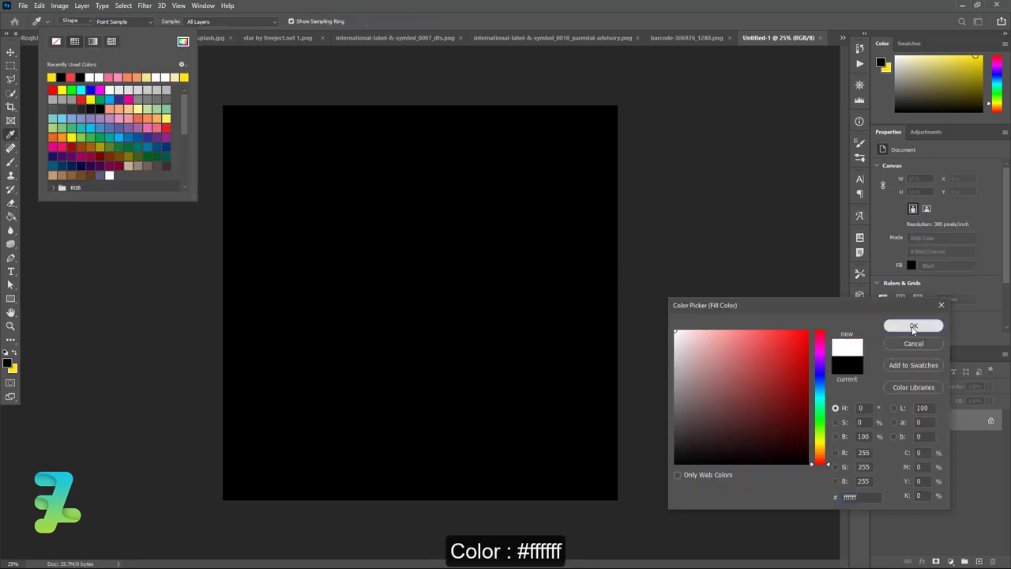
click(246, 132)
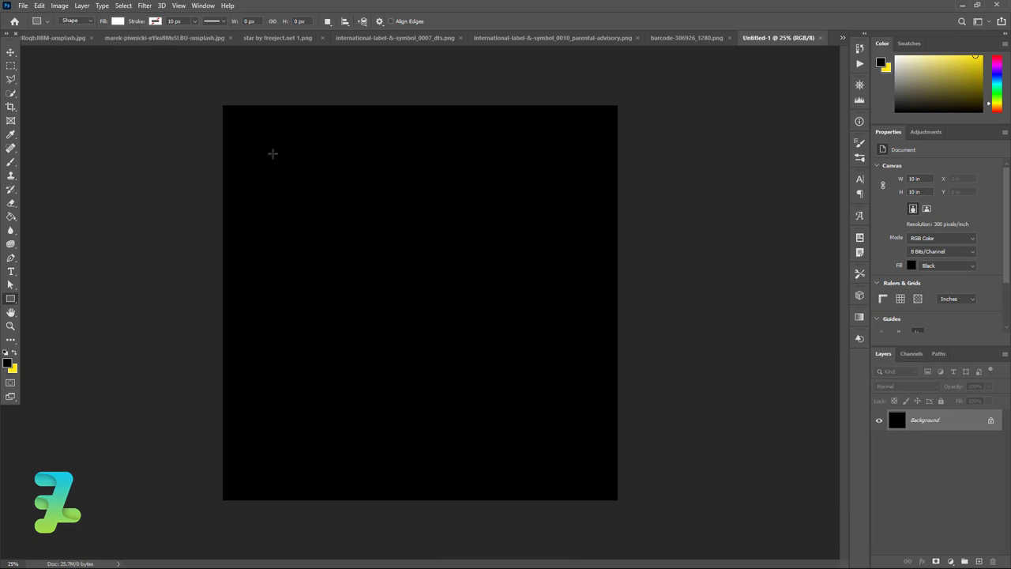
Draw a wide white rectangle near the top and a tall one below it
drag(240, 127, 475, 227)
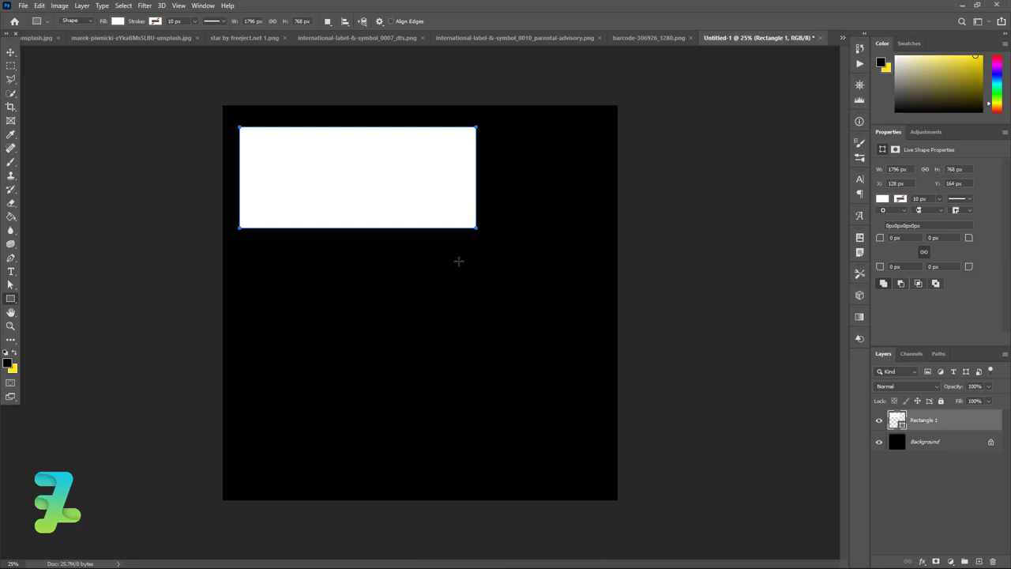
click(978, 561)
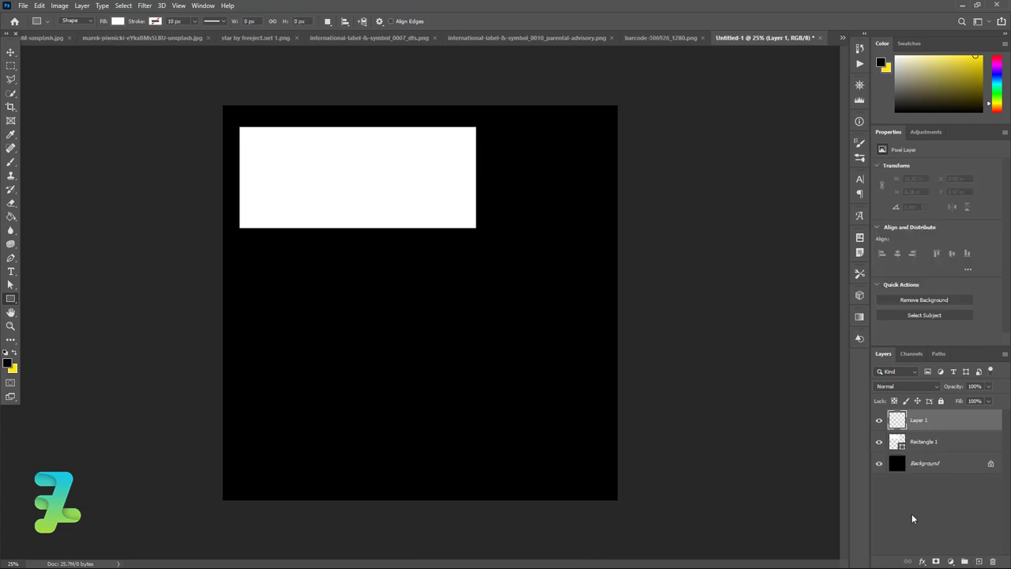
mouse_move(476, 247)
mouse_down()
mouse_move(369, 458)
mouse_move(357, 463)
mouse_up()
Replace the tall rectangle with a narrower duplicate for the left panel
click(10, 53)
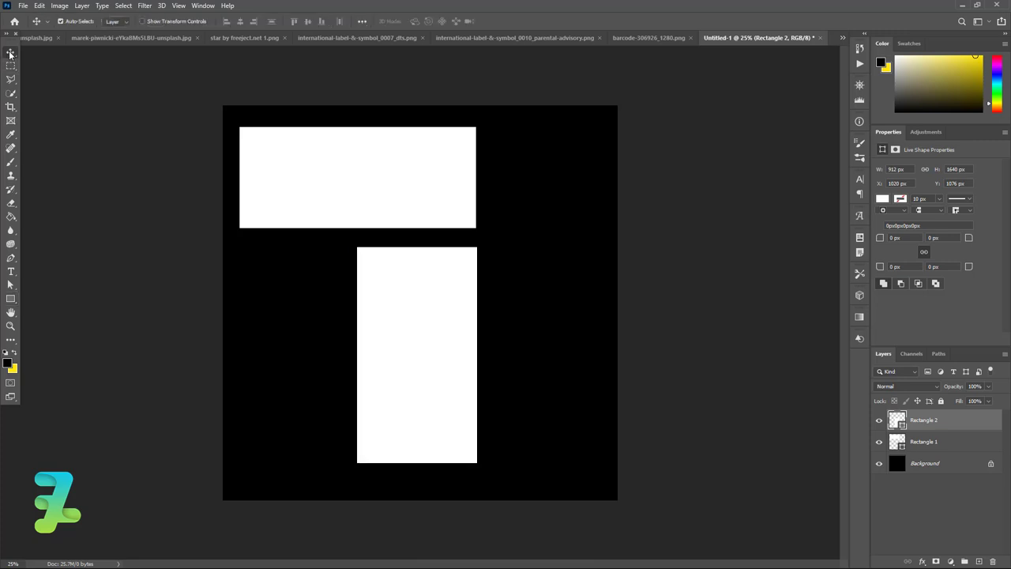
mouse_move(441, 300)
mouse_down()
mouse_move(439, 285)
mouse_move(426, 297)
mouse_move(321, 300)
mouse_up()
key(ctrl+j)
key(ctrl+t)
drag(476, 345, 346, 347)
key(ctrl+z)
key(ctrl+t)
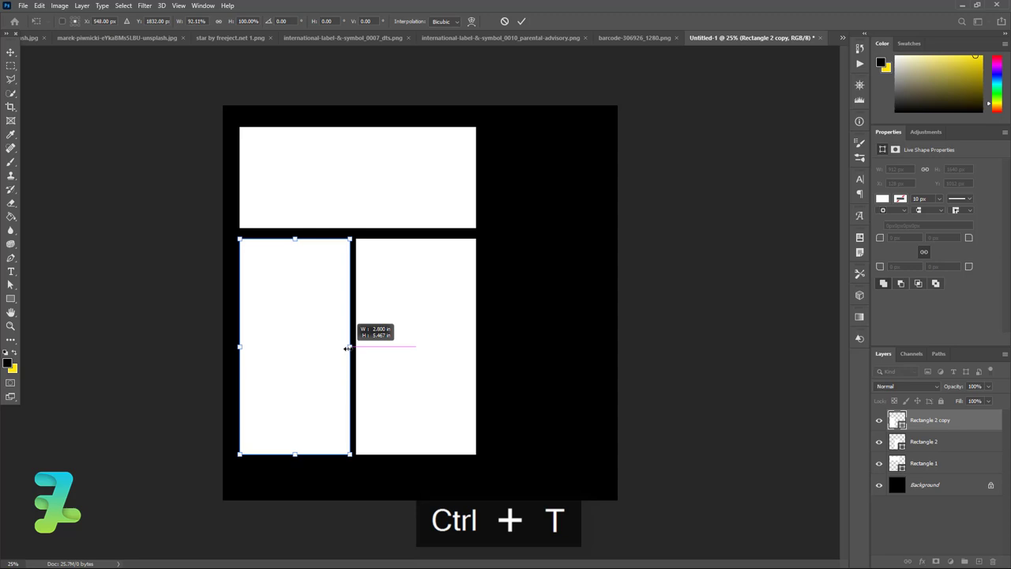
key(Return)
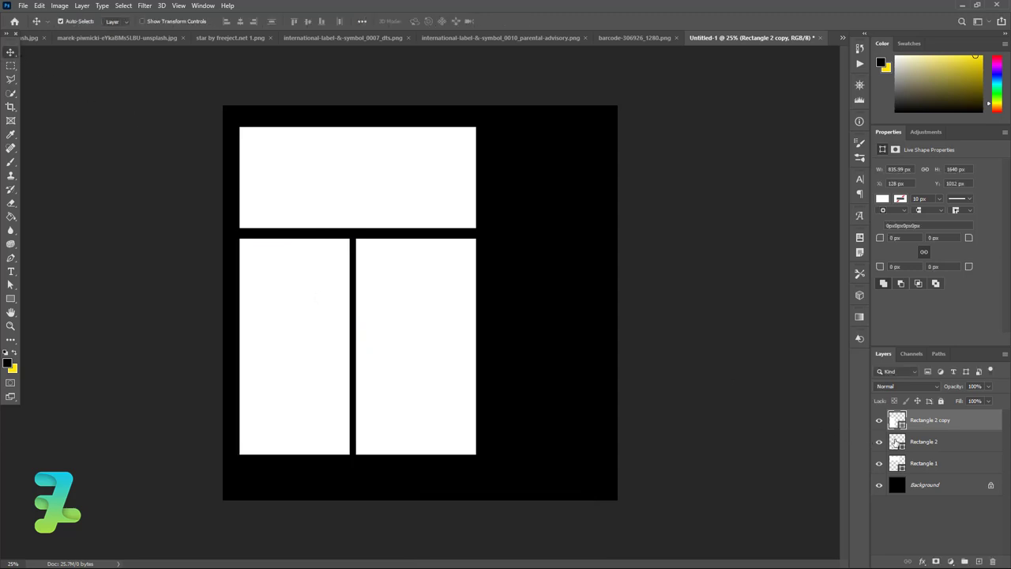
key(Delete)
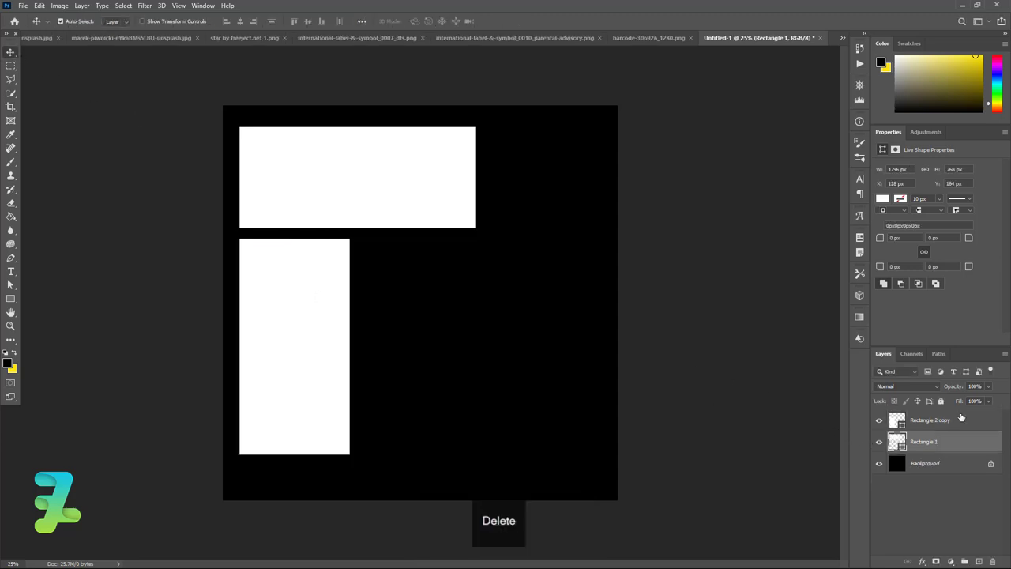
Duplicate the left panel to the right and adjust both widths, leaving a black gap
key(ctrl+j)
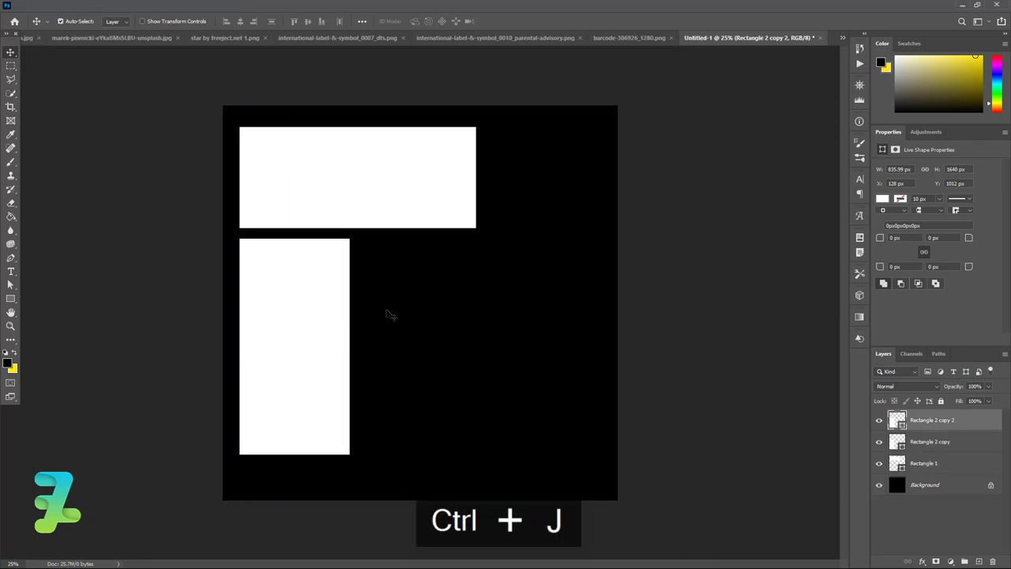
drag(321, 300, 442, 311)
key(ctrl+t)
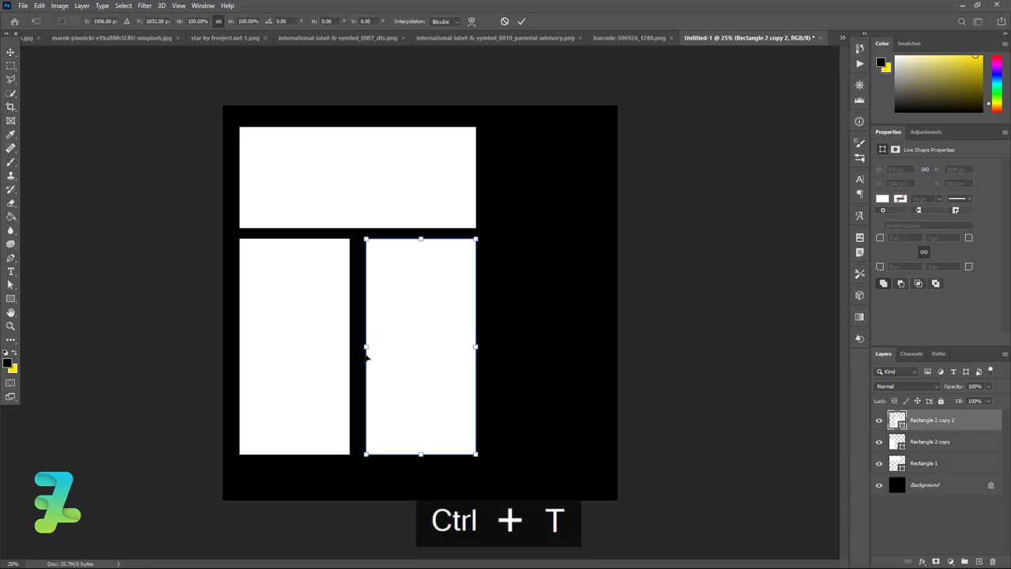
drag(368, 346, 364, 346)
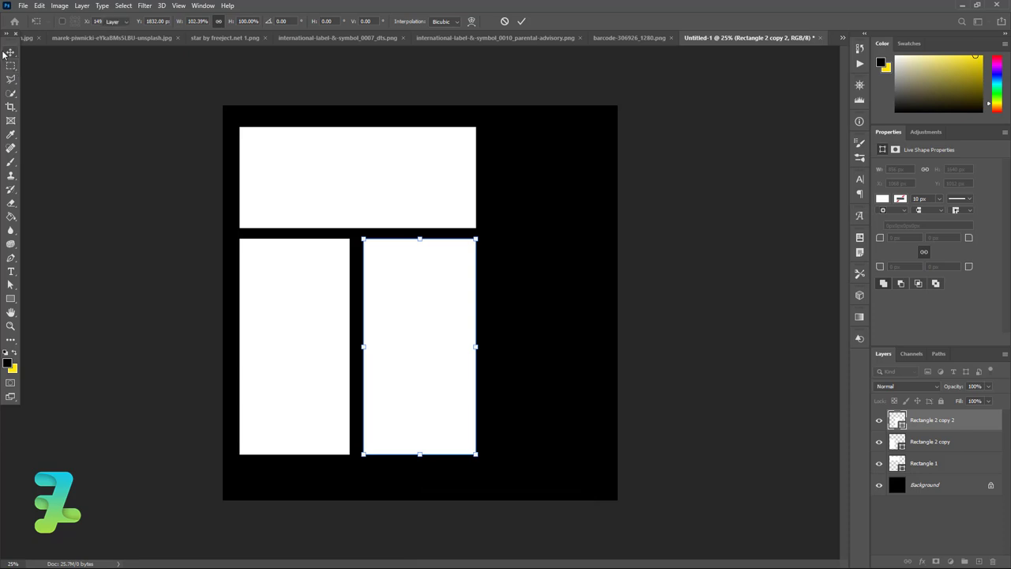
key(Return)
click(267, 301)
key(ctrl+t)
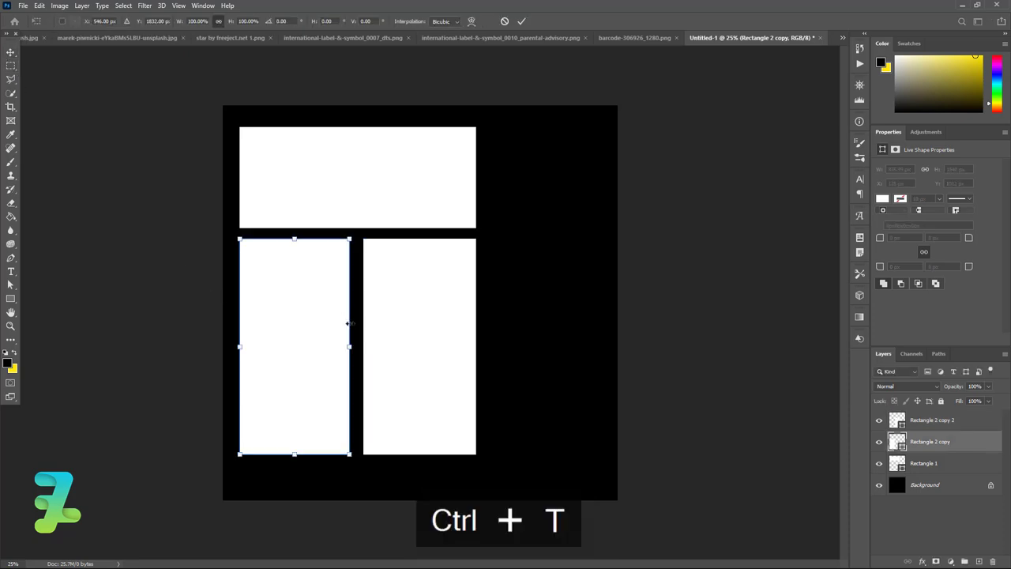
drag(349, 345, 350, 346)
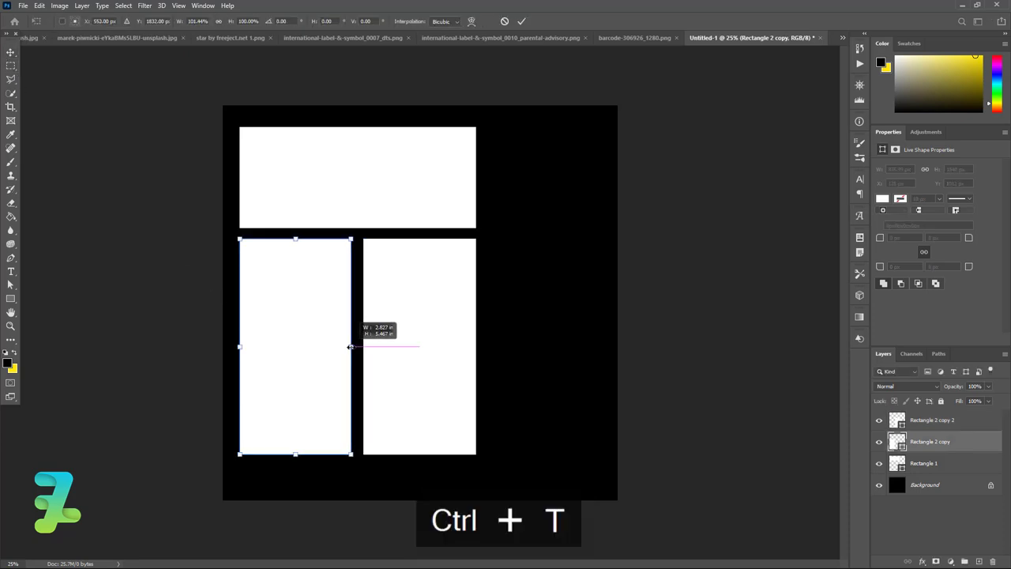
key(Return)
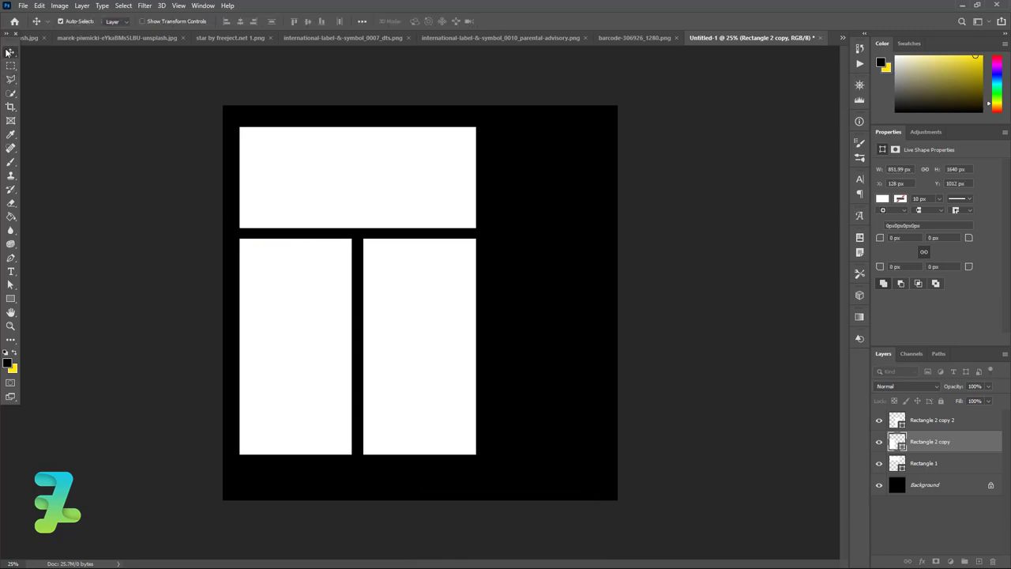
Group the three rectangle layers and centre the group vertically on the canvas
click(950, 469)
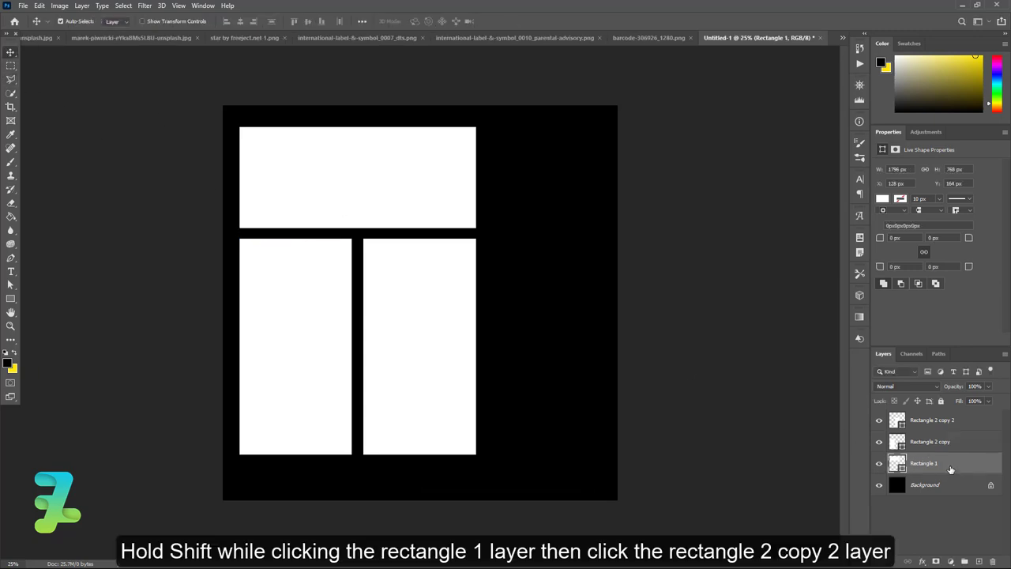
shift+click(959, 420)
key(ctrl+g)
key(ctrl+a)
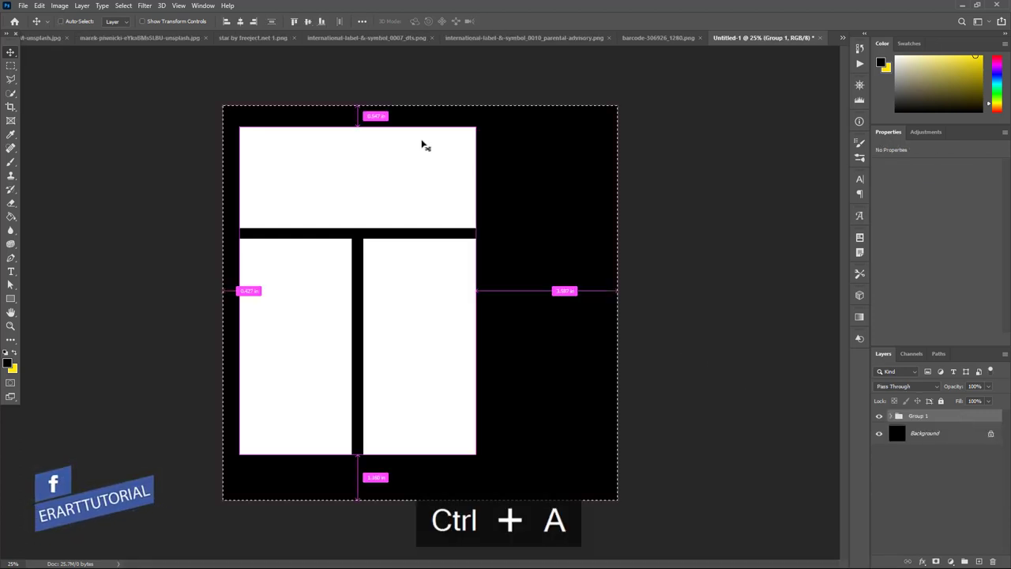
click(307, 21)
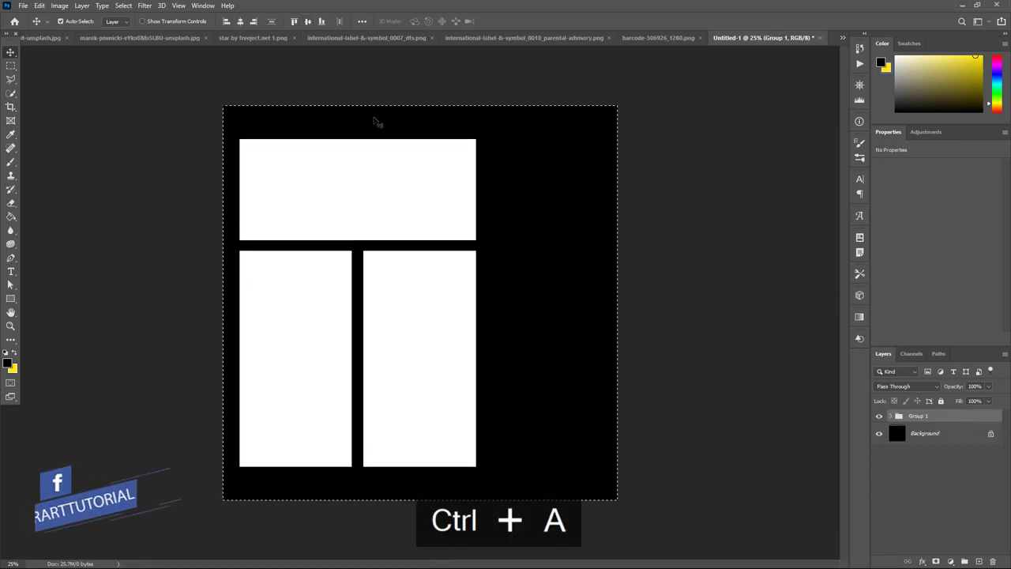
key(ctrl)
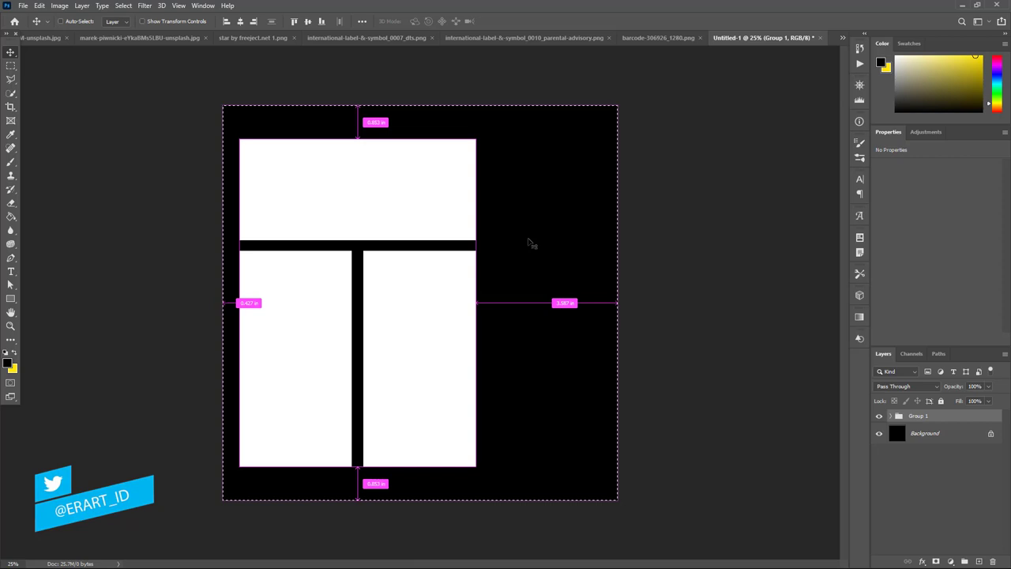
key(ctrl+d)
click(10, 298)
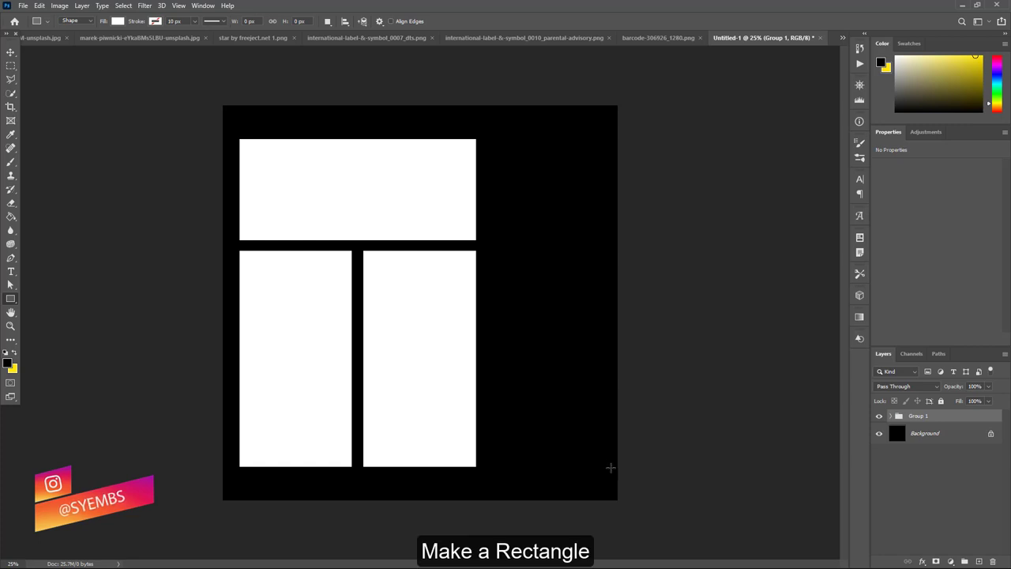
Draw a tall white rounded rectangle at the lower right, past the canvas edge
drag(611, 467, 473, 189)
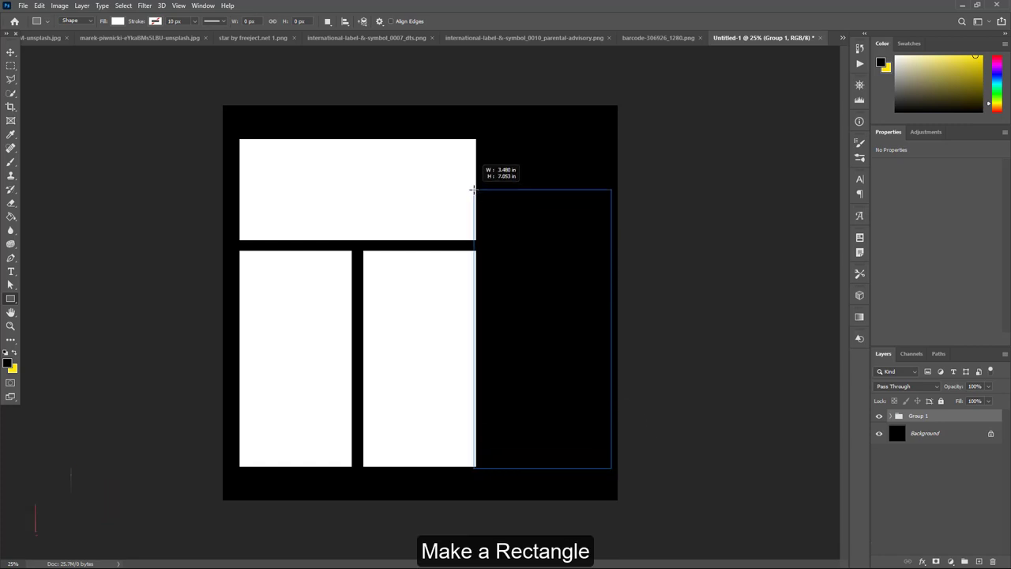
drag(473, 190, 496, 220)
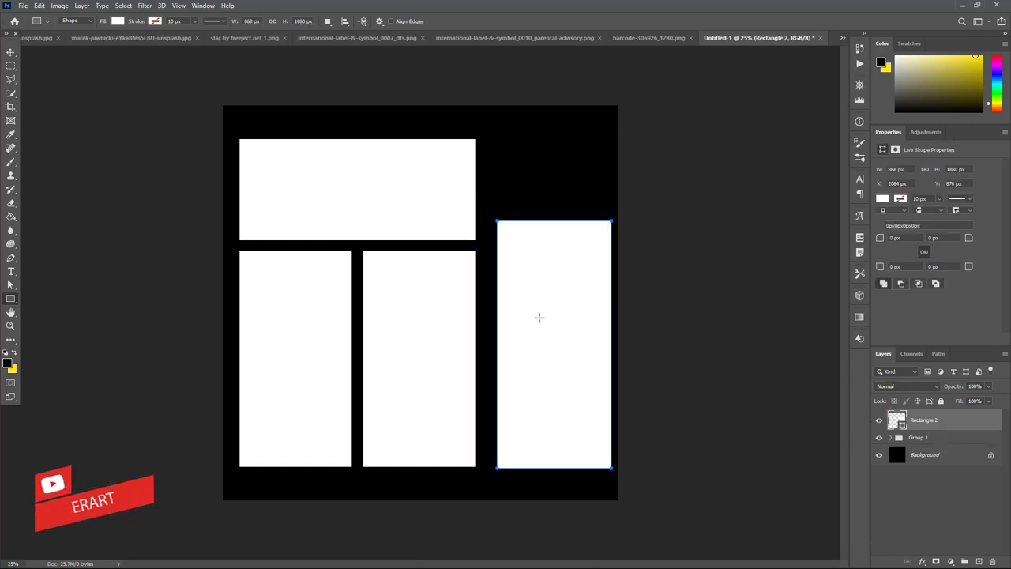
key(ctrl+z)
right_click(11, 298)
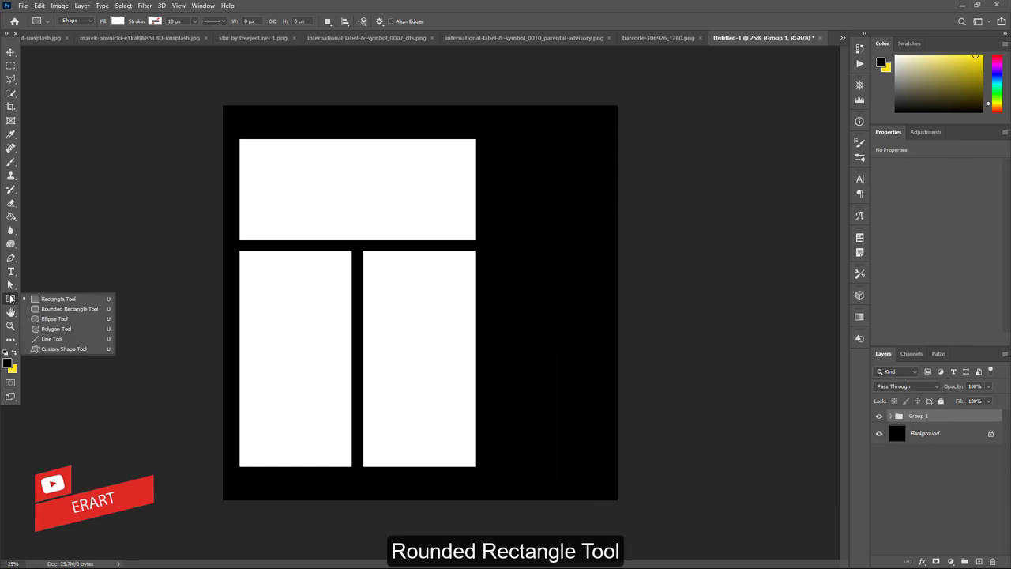
click(79, 308)
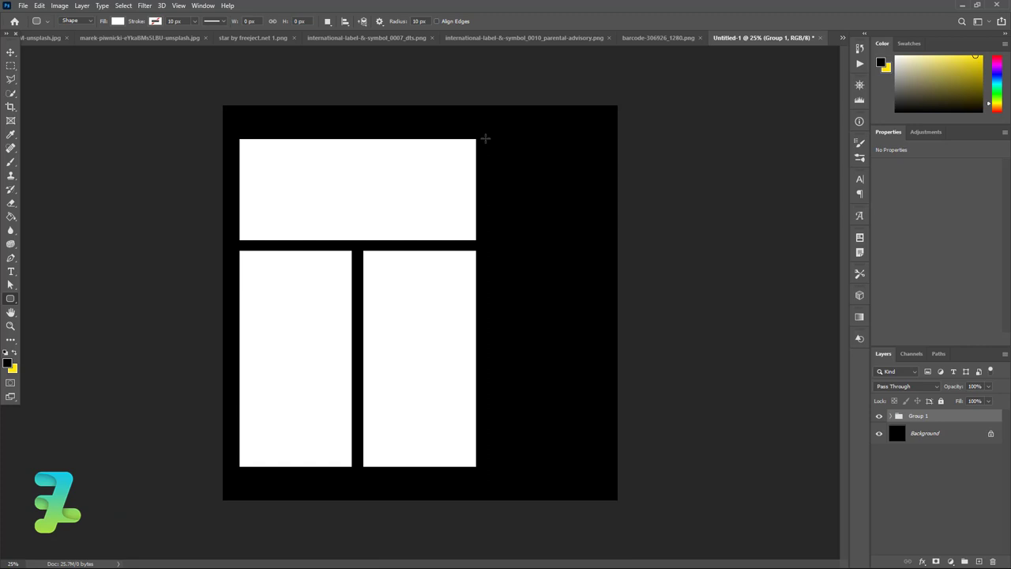
drag(485, 138, 524, 363)
key(ctrl+z)
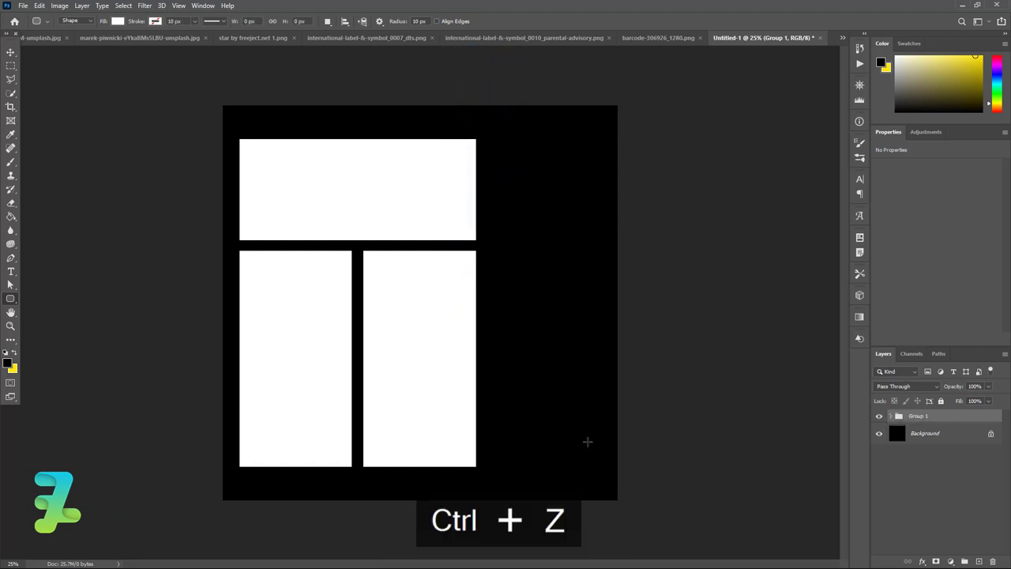
drag(587, 442, 557, 362)
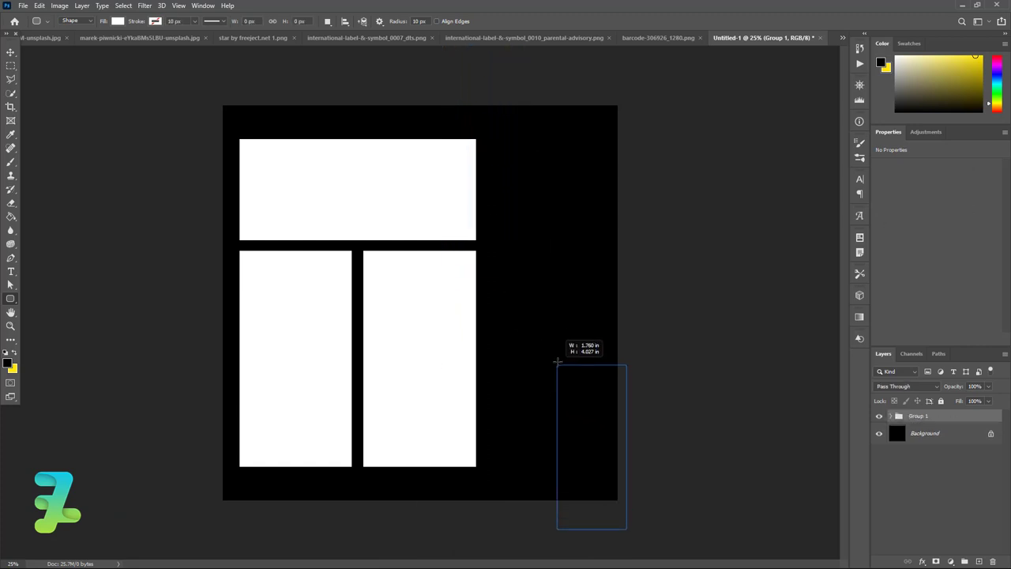
drag(556, 362, 539, 339)
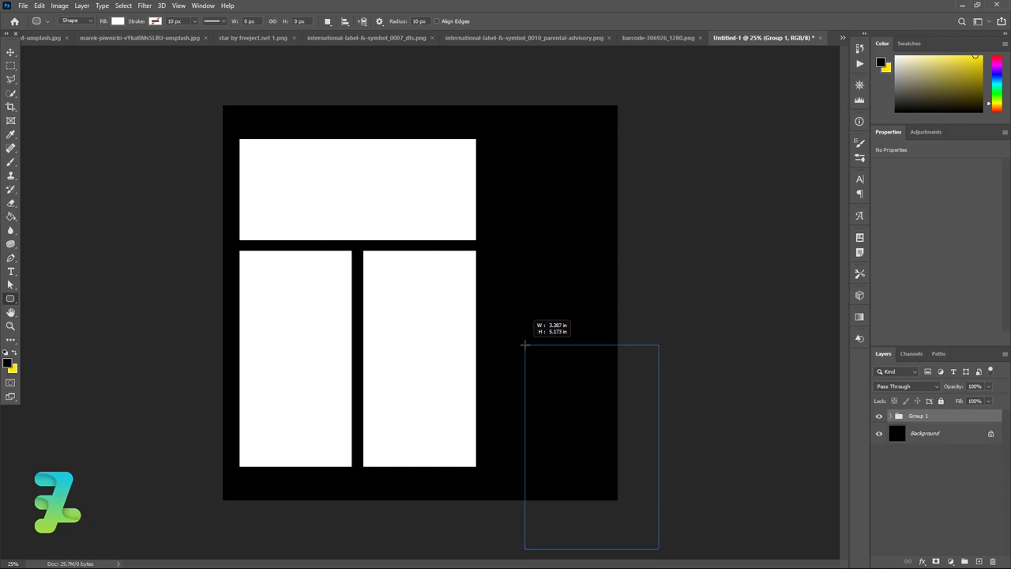
text(5)
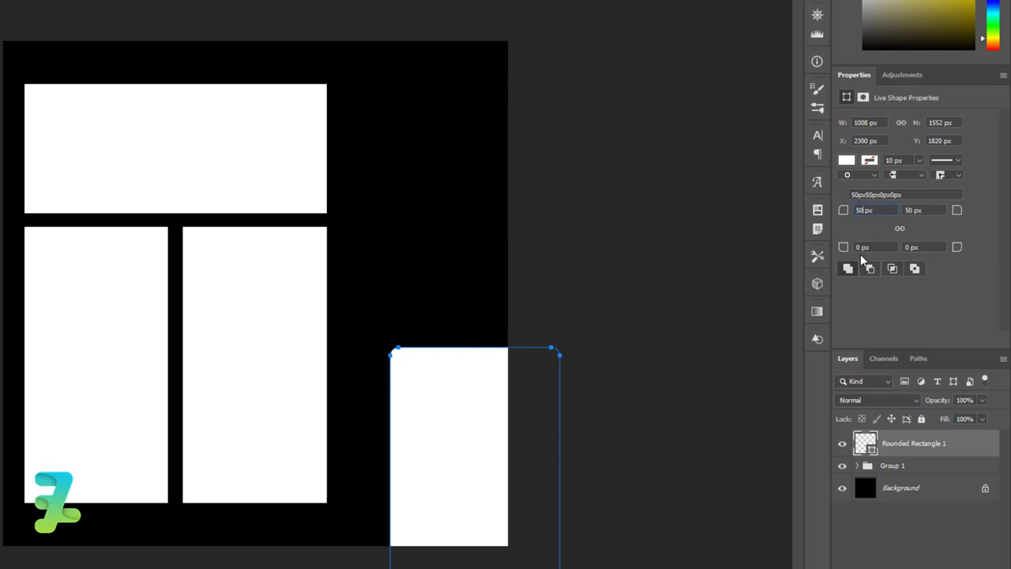
Set the shape's top-left and top-right corner radii to 500 px
text(0)
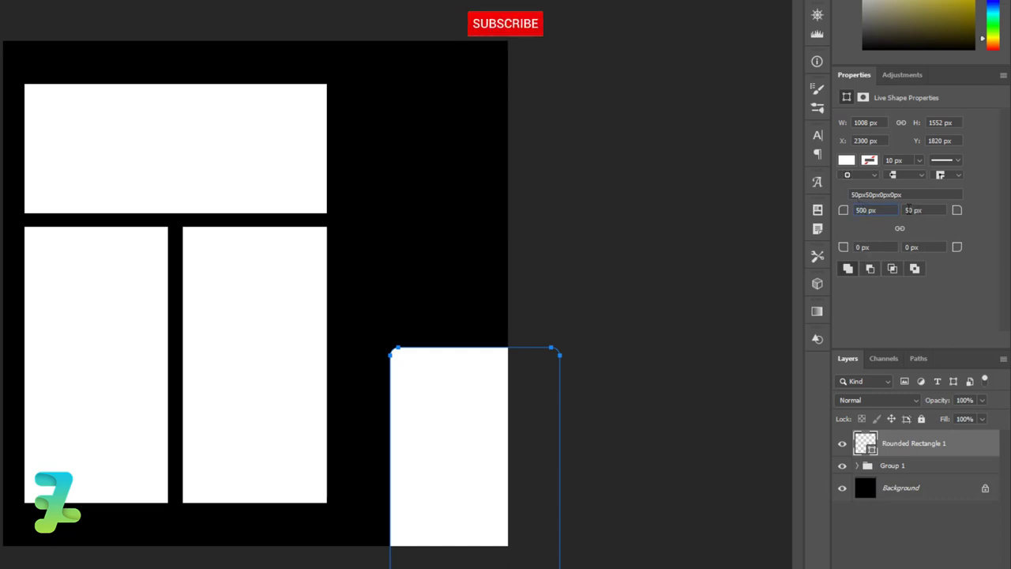
key(Tab)
text(500)
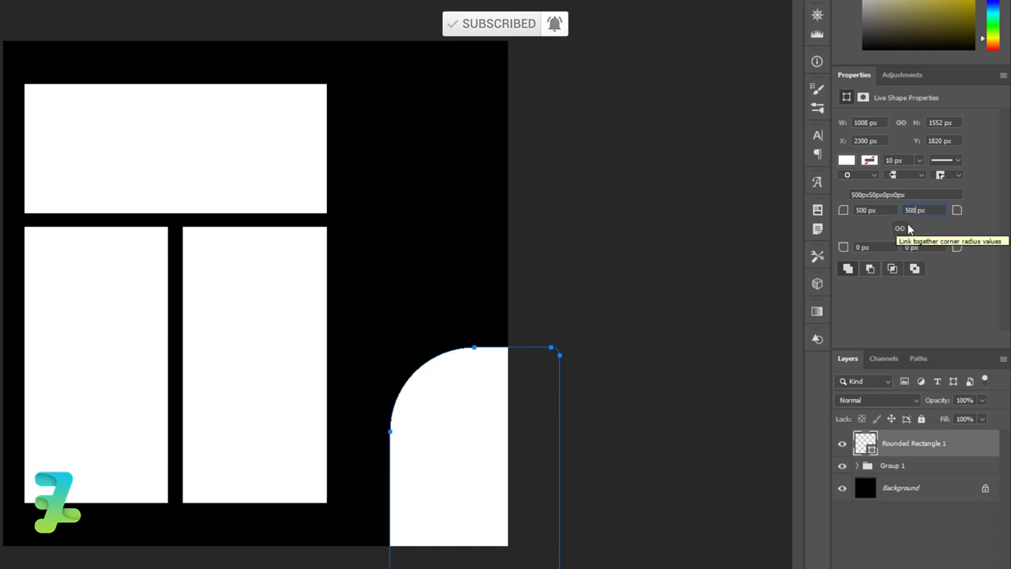
key(Tab)
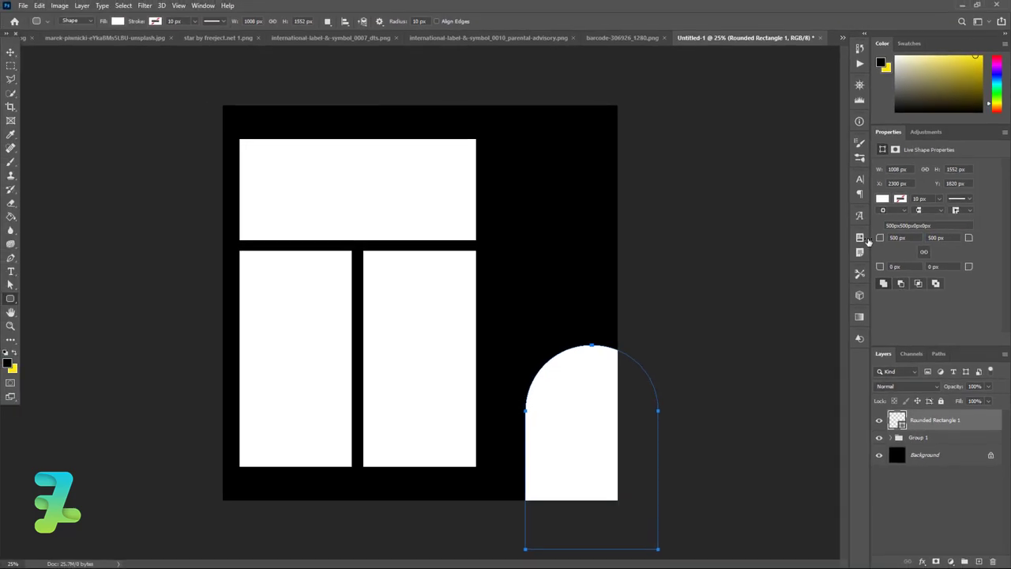
Move the arched shape into the right column, level with the top panel
click(10, 52)
drag(586, 395, 543, 192)
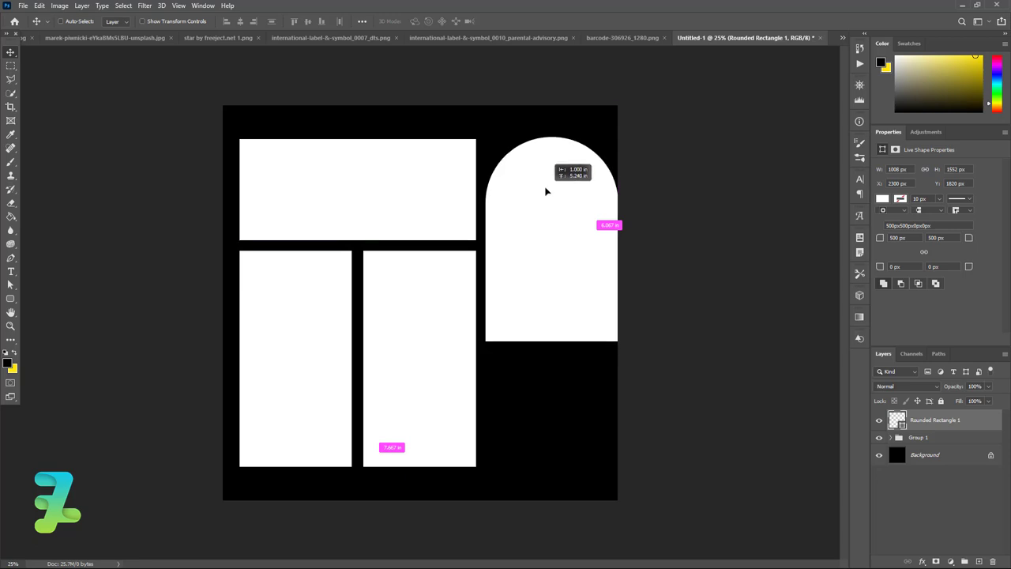
drag(543, 192, 545, 193)
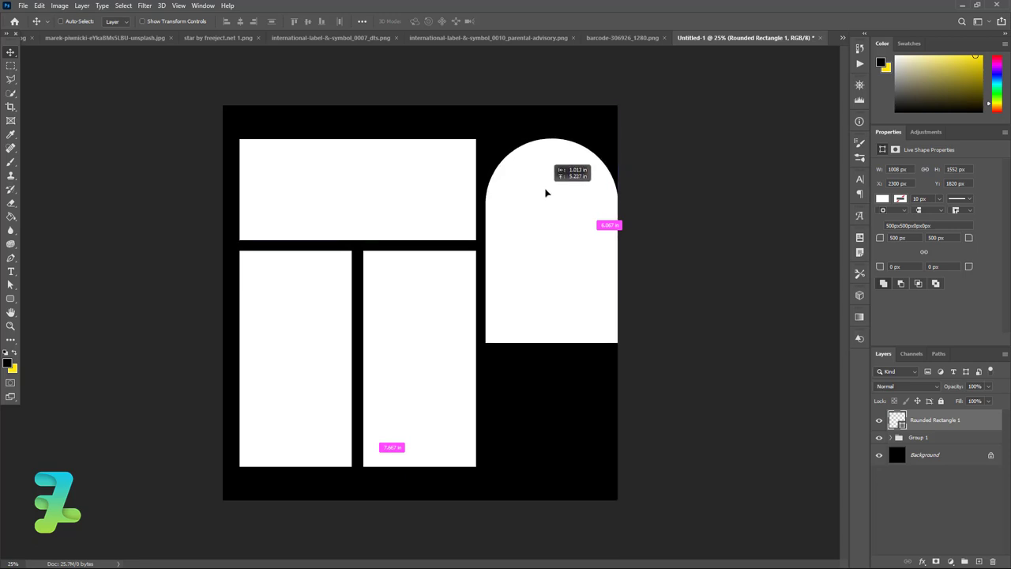
drag(545, 192, 546, 194)
key(Up)
key(Up)
key(Up)
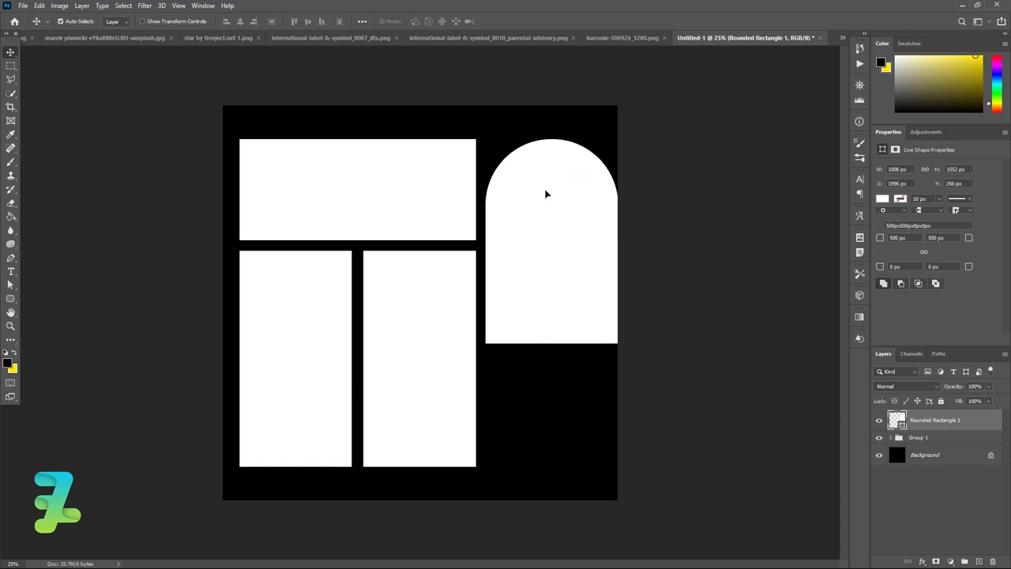
key(ctrl+t)
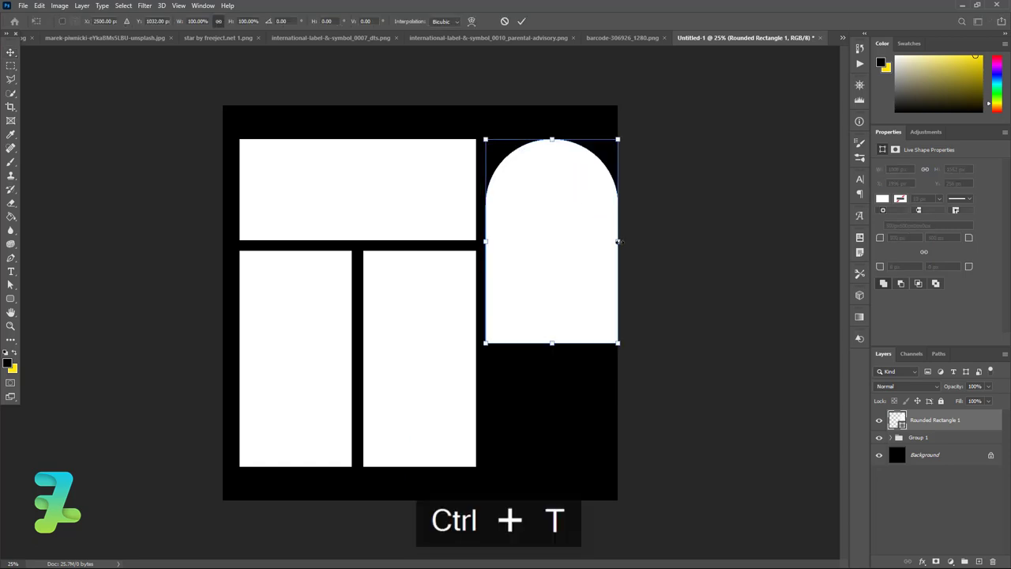
Resize the arched shape to fit the right column and match the panels' bottoms
drag(618, 242, 604, 241)
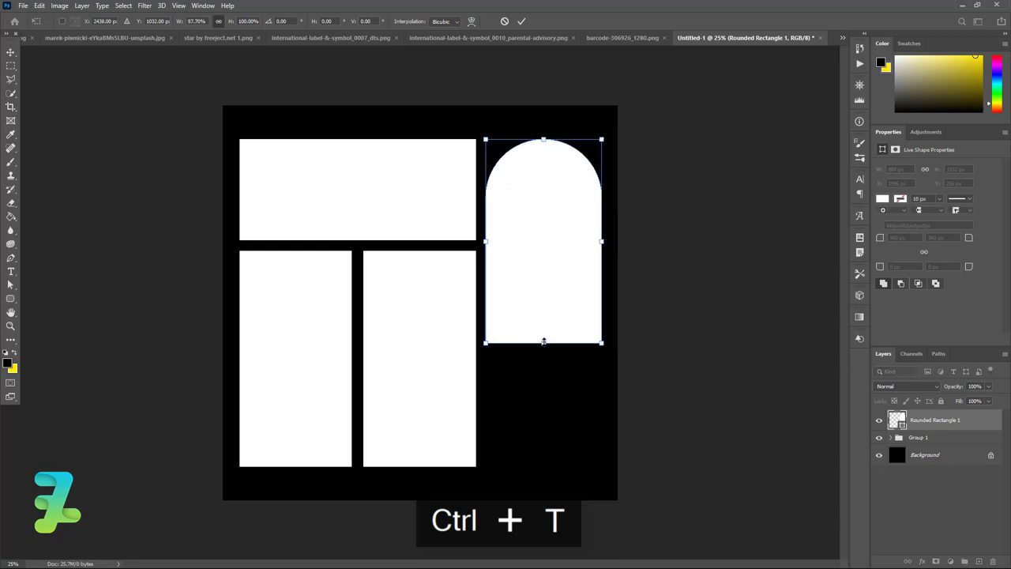
mouse_move(543, 341)
mouse_down()
mouse_move(540, 451)
mouse_move(486, 466)
mouse_up()
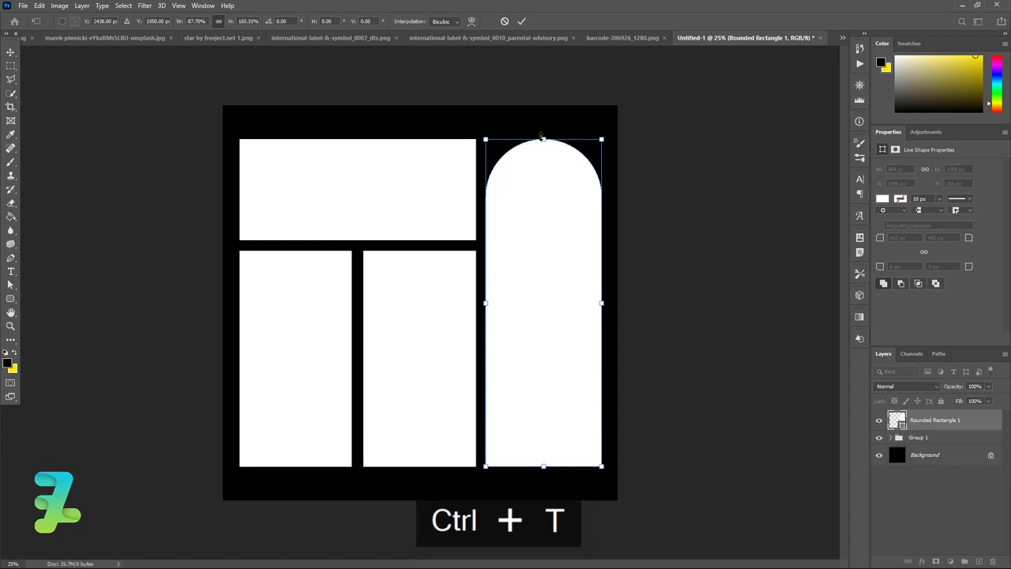
drag(542, 138, 542, 139)
key(Return)
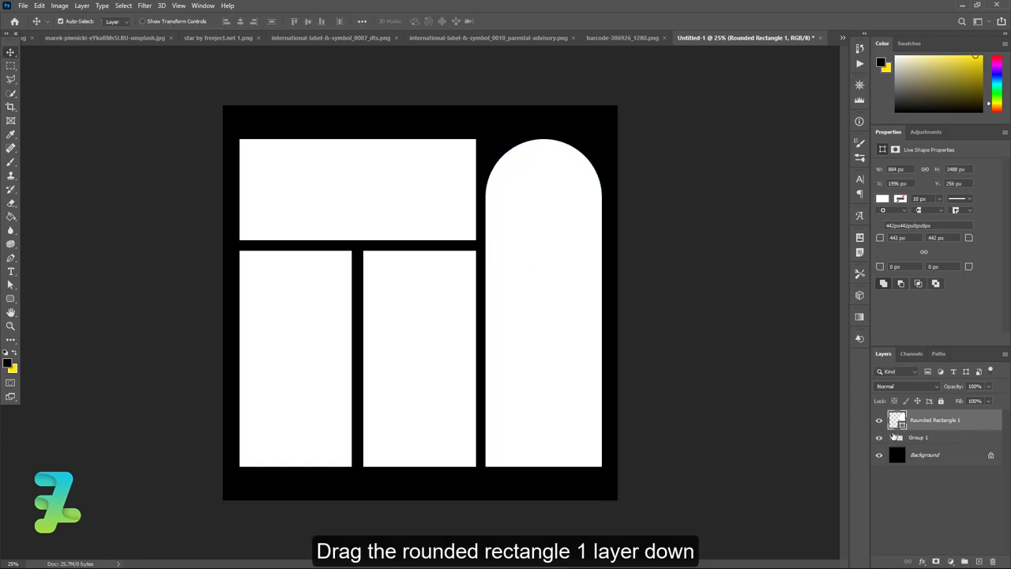
Move Rounded Rectangle 1 into Group 1
click(891, 437)
mouse_move(893, 419)
mouse_down()
mouse_move(878, 451)
mouse_move(899, 448)
mouse_up()
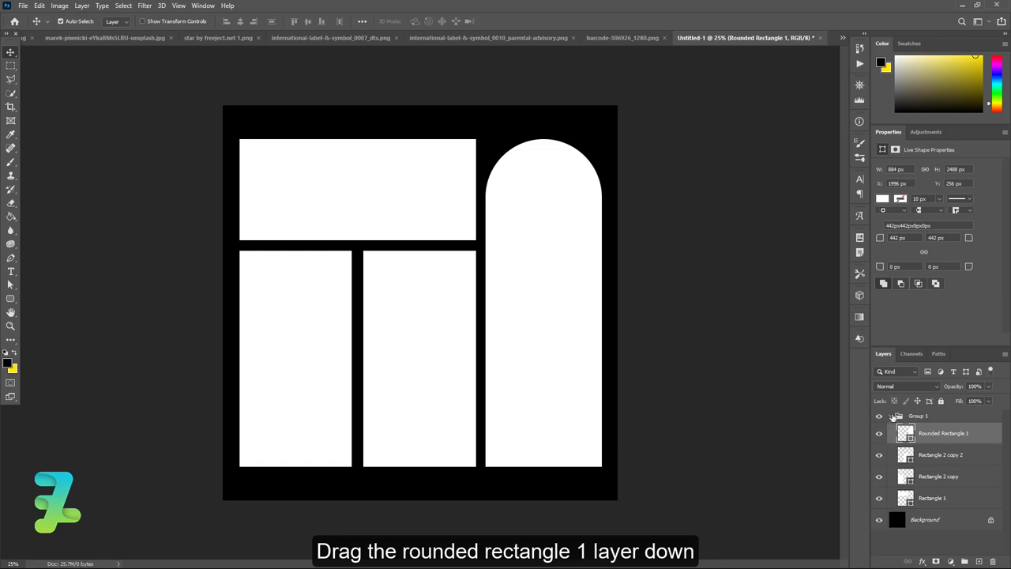
click(891, 416)
key(ctrl+a)
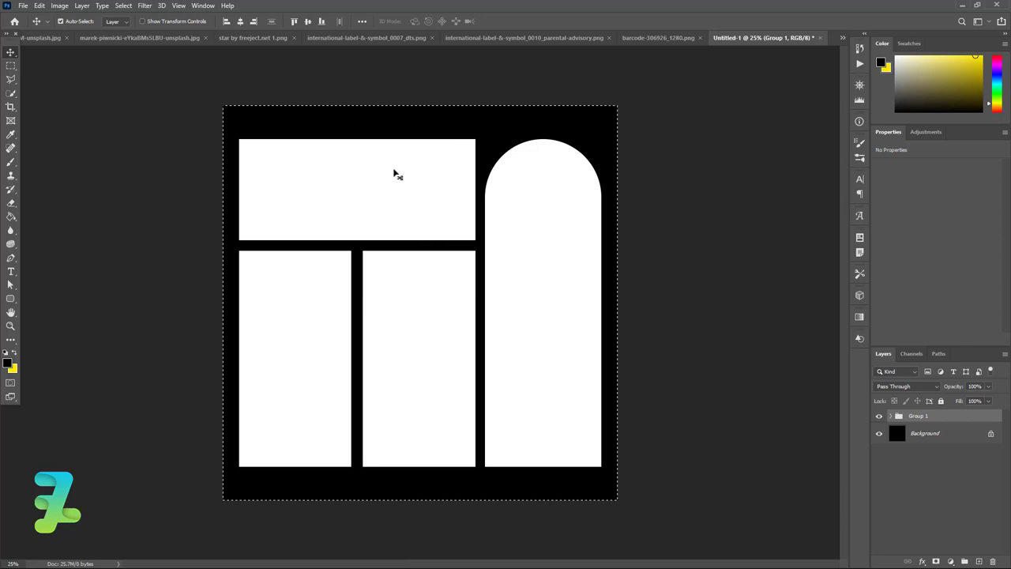
Copy the orange-and-purple swirl photo into the cover as Layer 1
key(ctrl+d)
click(32, 39)
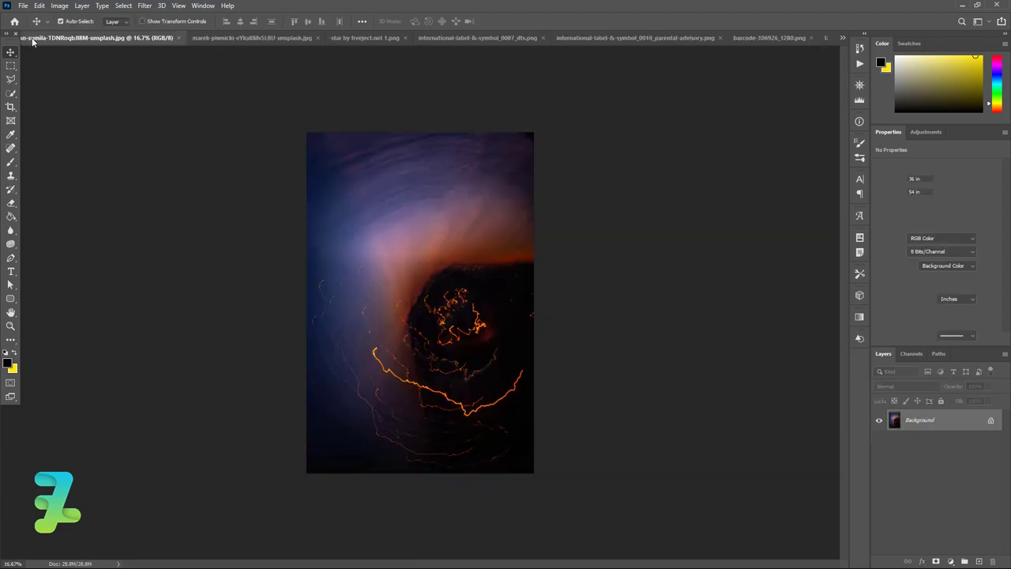
right_click(43, 39)
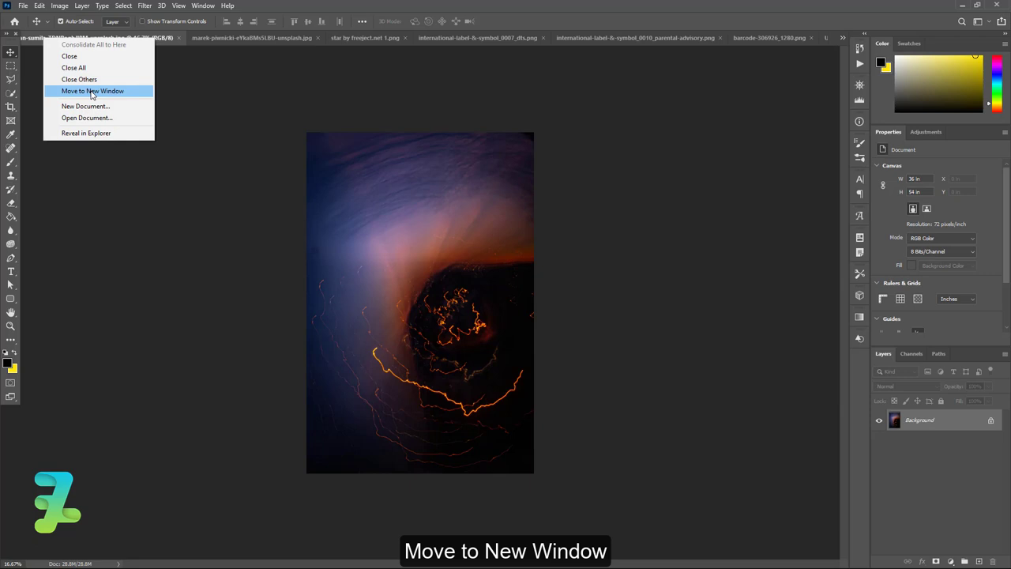
click(92, 92)
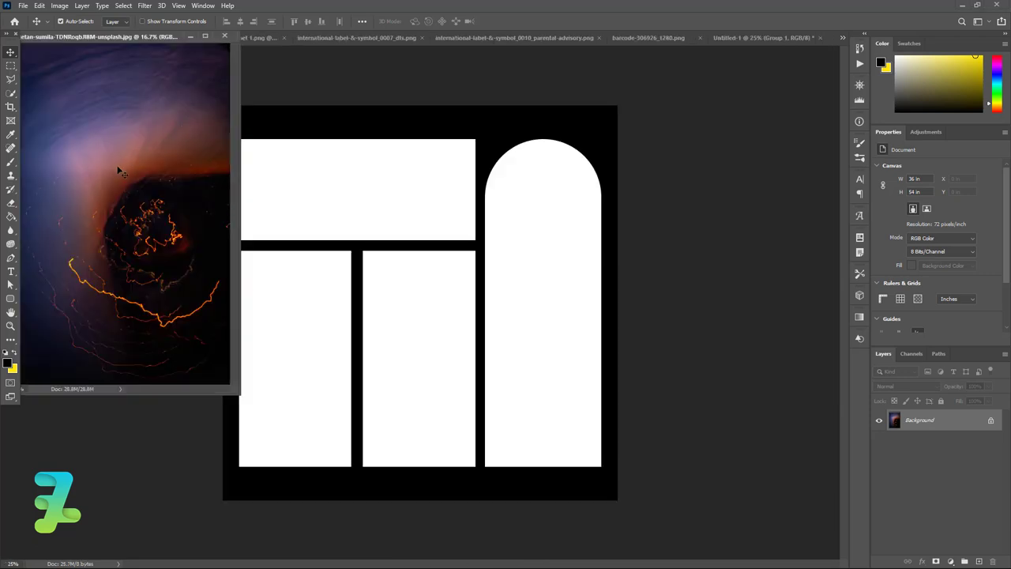
drag(118, 171, 314, 334)
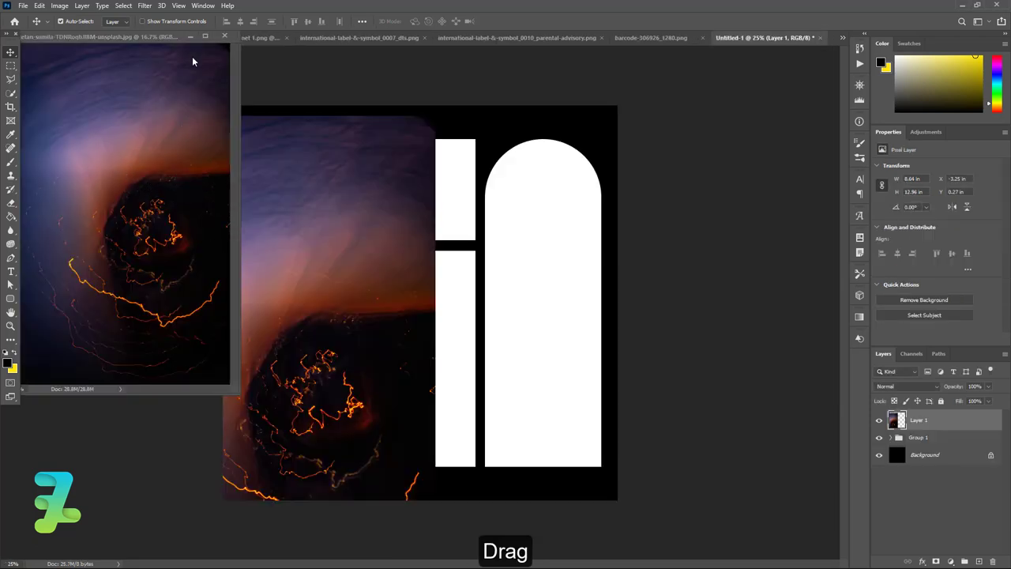
key(ctrl+w)
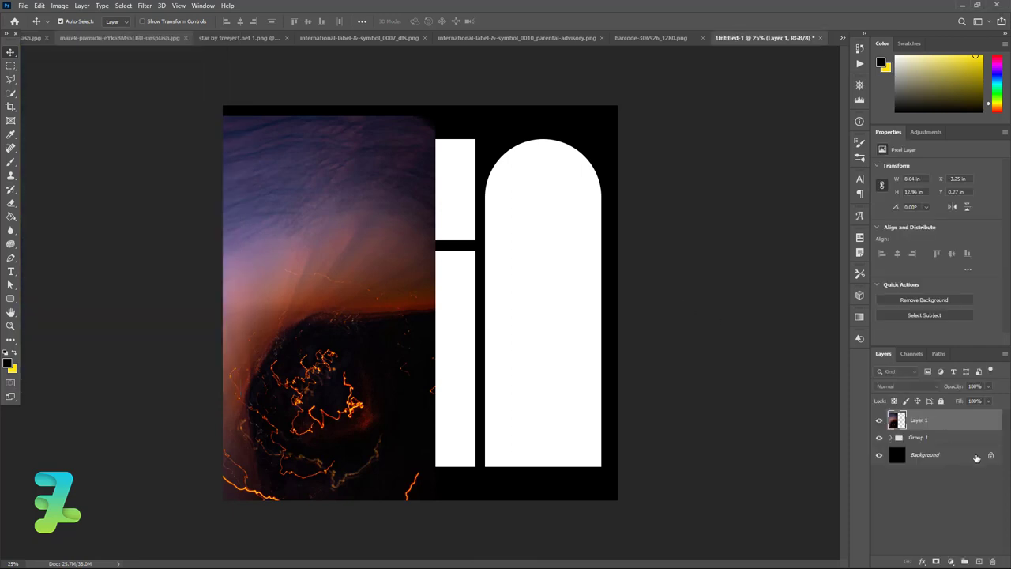
Clip Layer 1 to the lower-left panel inside Group 1 and reposition it
click(891, 437)
drag(919, 420, 938, 487)
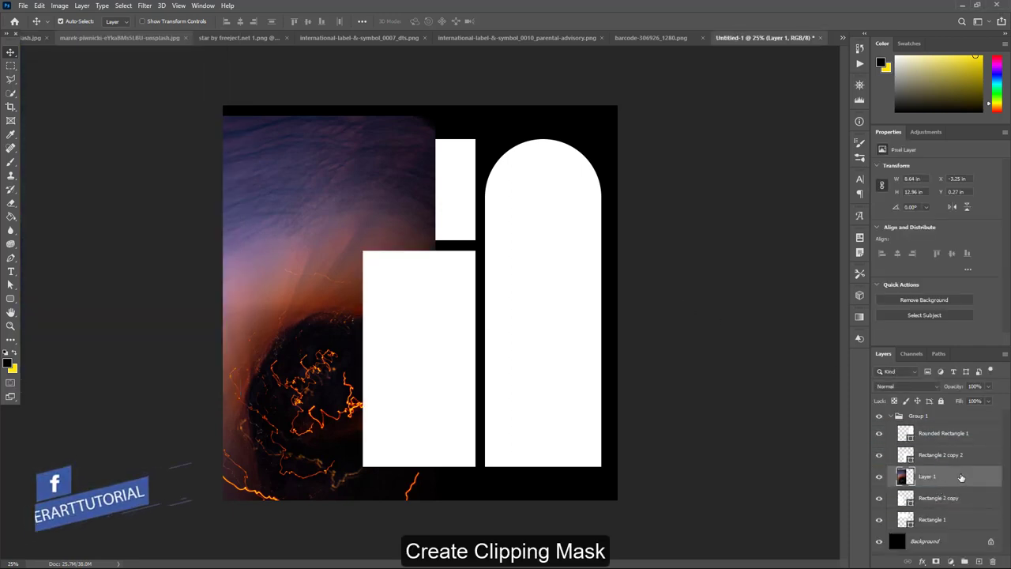
right_click(924, 477)
click(905, 229)
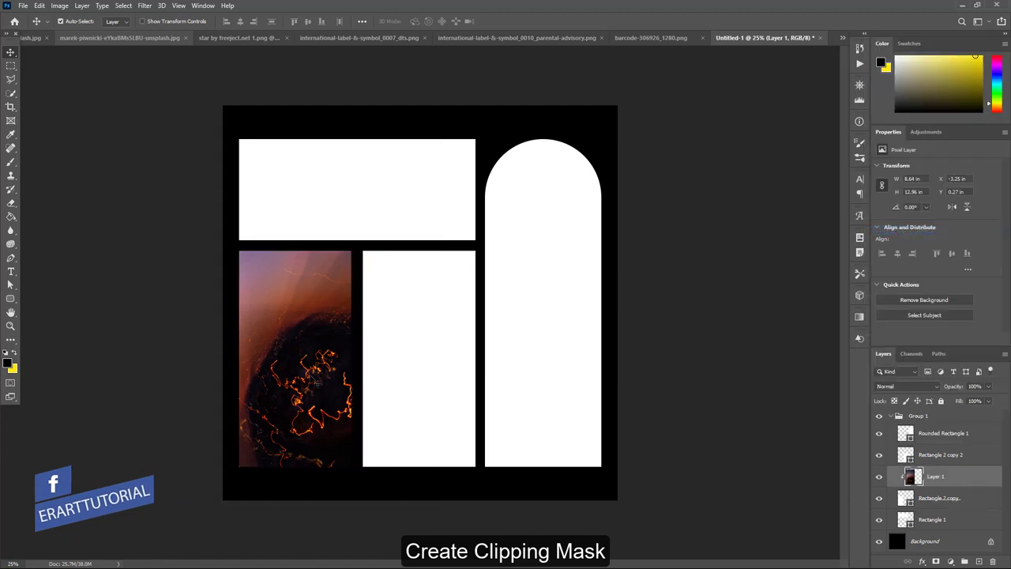
drag(316, 383, 338, 367)
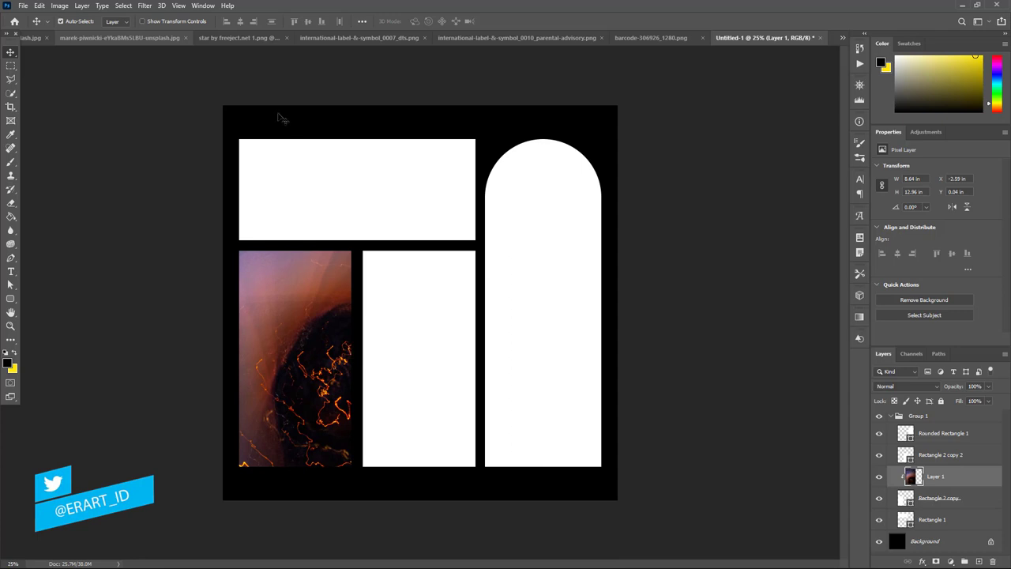
Copy the purple haze photo into the cover as Layer 2
click(35, 38)
right_click(85, 38)
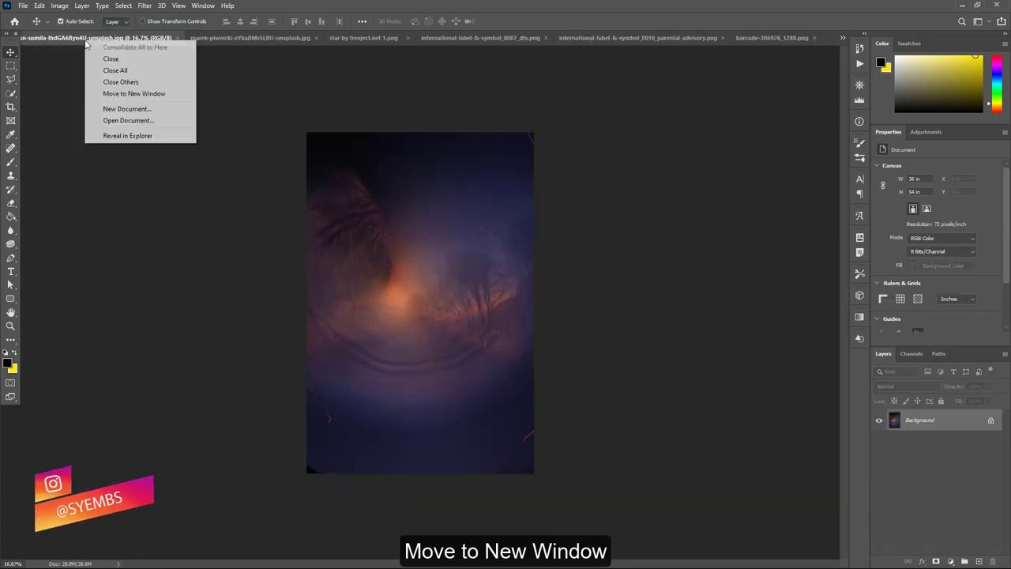
click(130, 94)
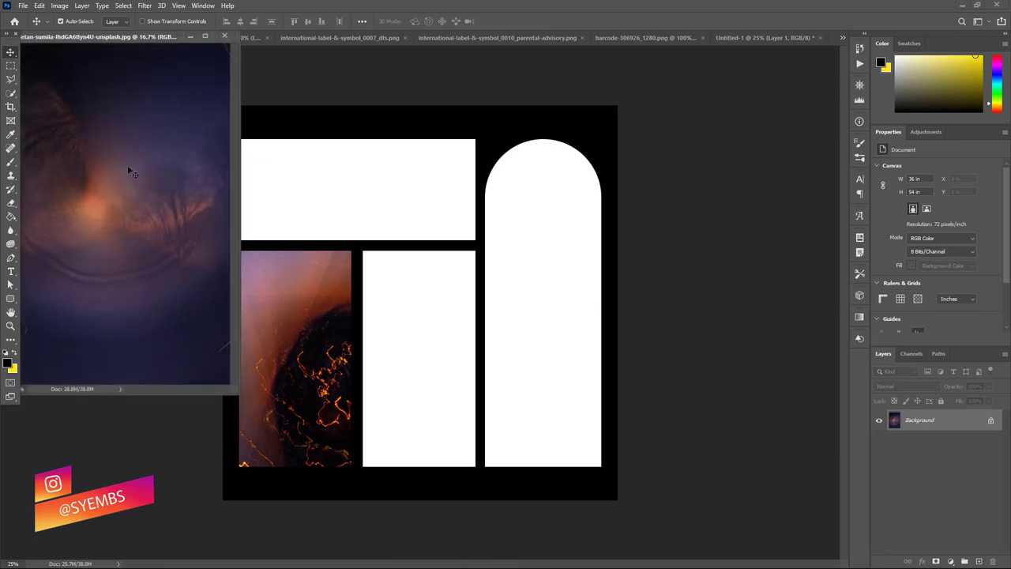
drag(132, 165, 398, 327)
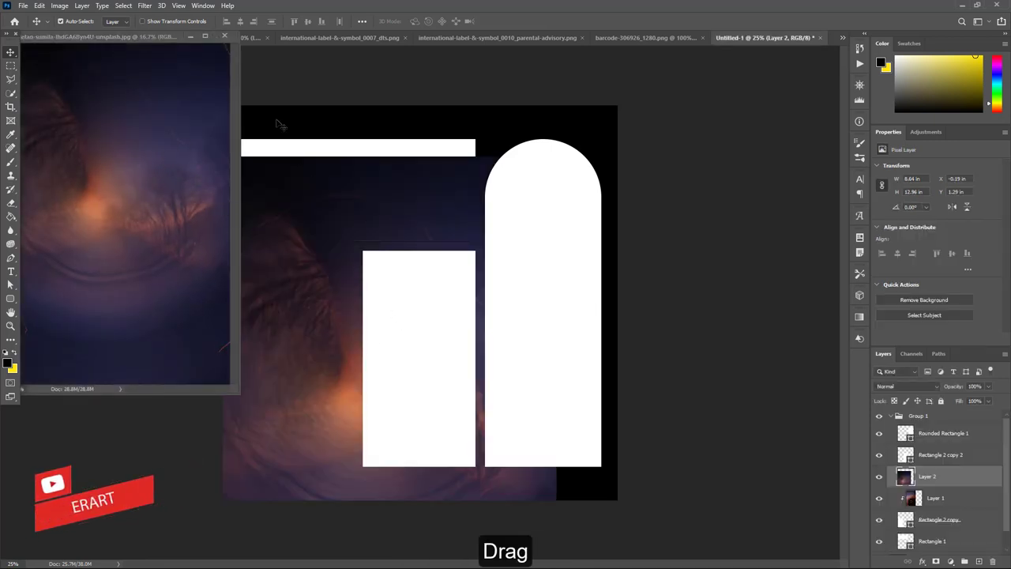
click(229, 39)
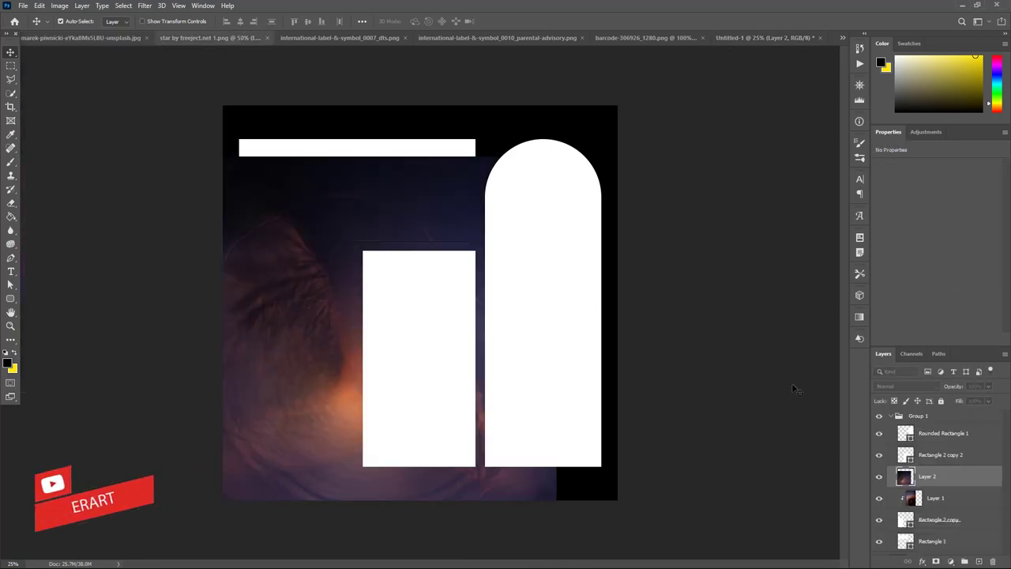
Clip Layer 2 to the middle lower panel and position it inside
drag(919, 476, 920, 454)
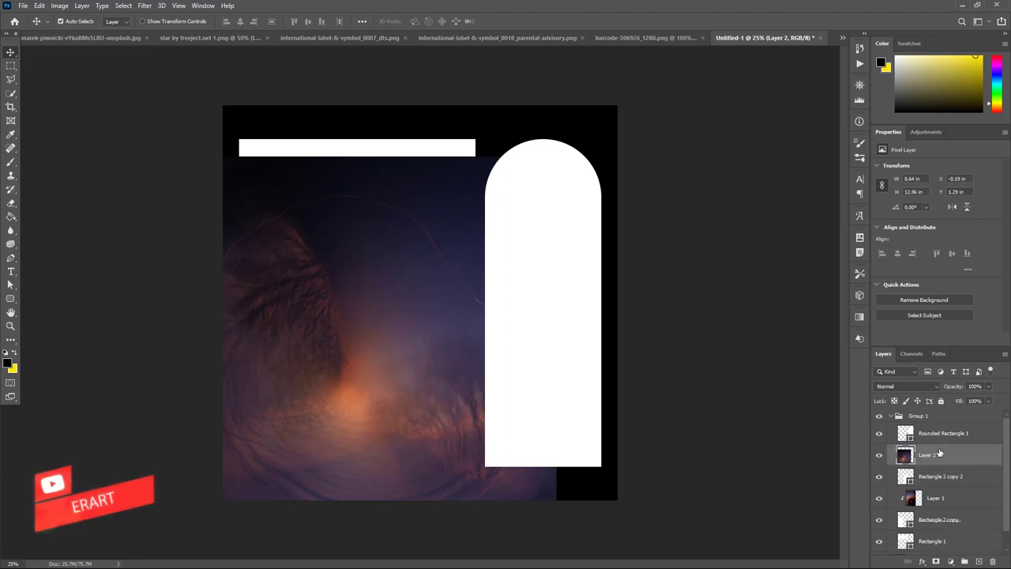
right_click(936, 454)
click(908, 204)
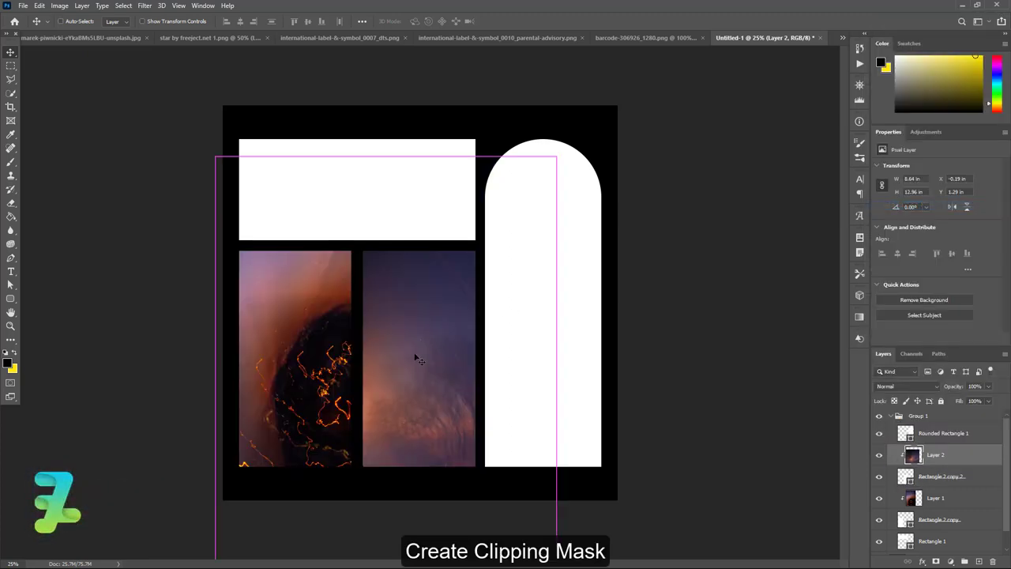
drag(417, 355, 513, 385)
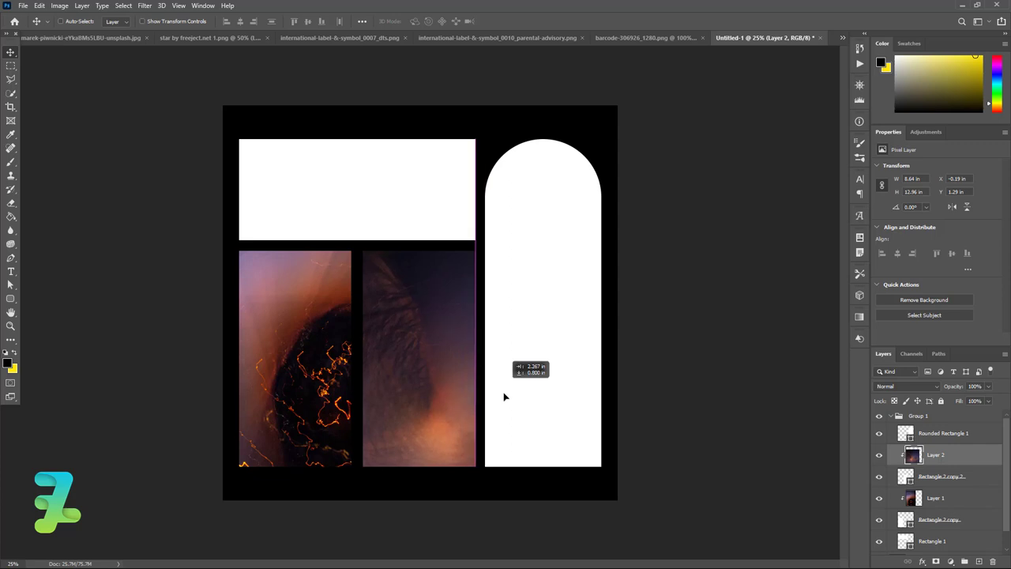
drag(514, 381, 506, 396)
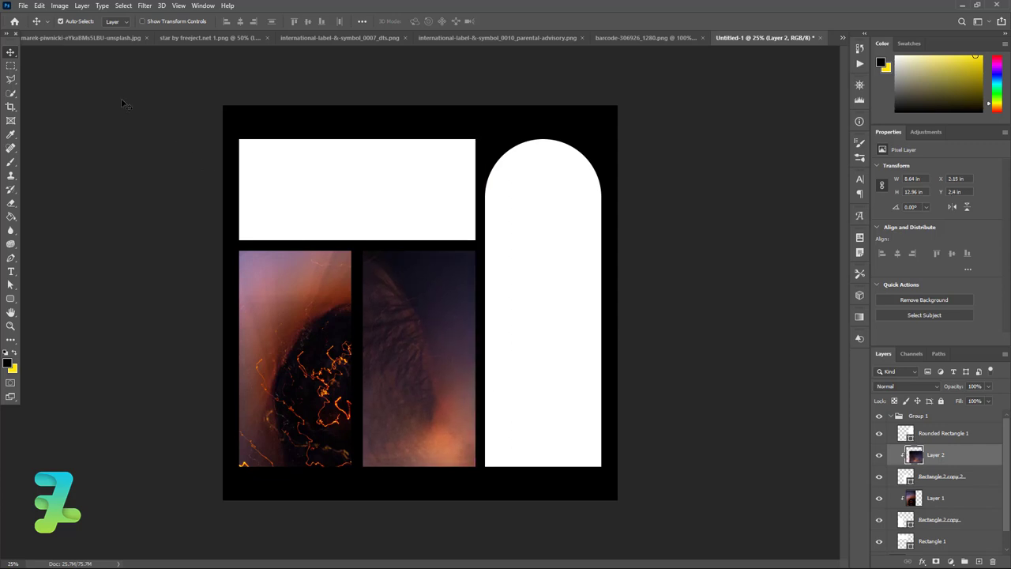
click(107, 39)
Float and re-dock the scratched texture document, then bring up the mountain photo
right_click(107, 42)
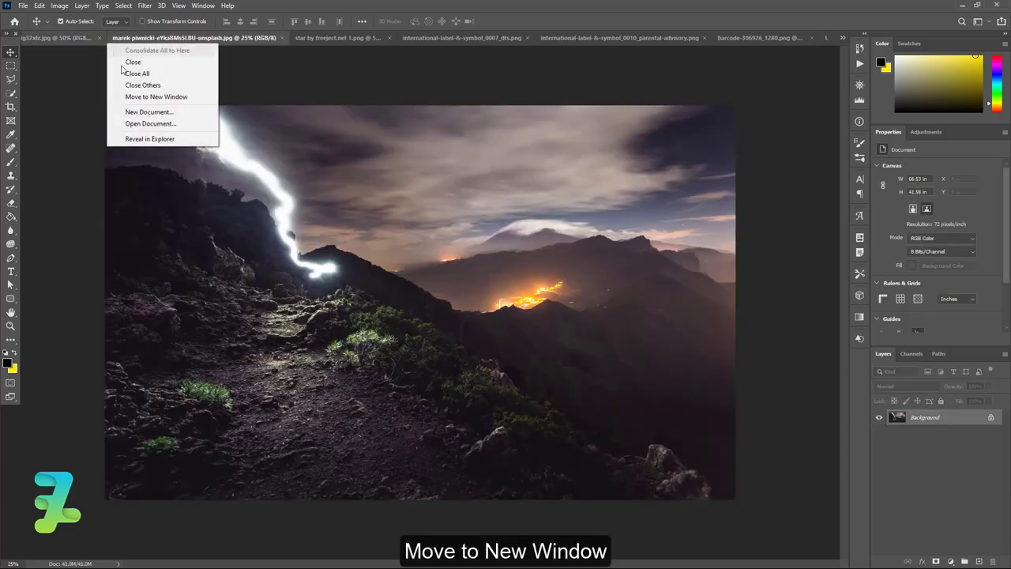
click(144, 97)
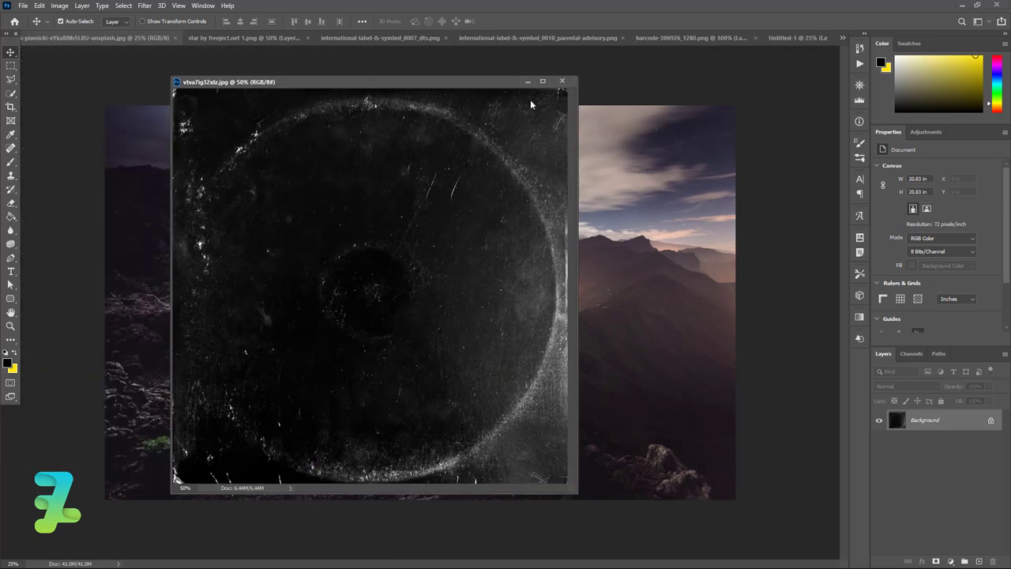
drag(525, 82, 681, 32)
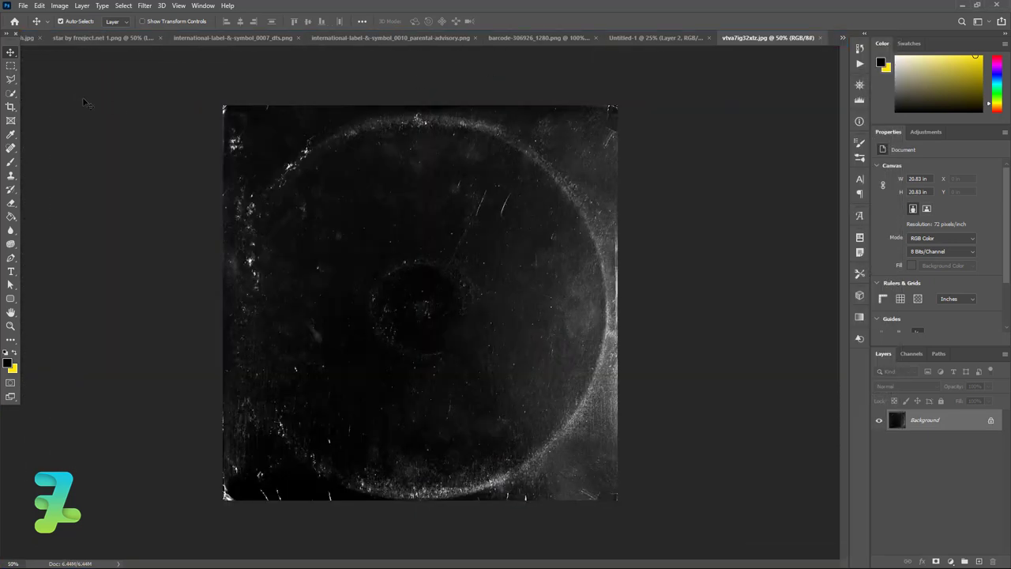
click(203, 6)
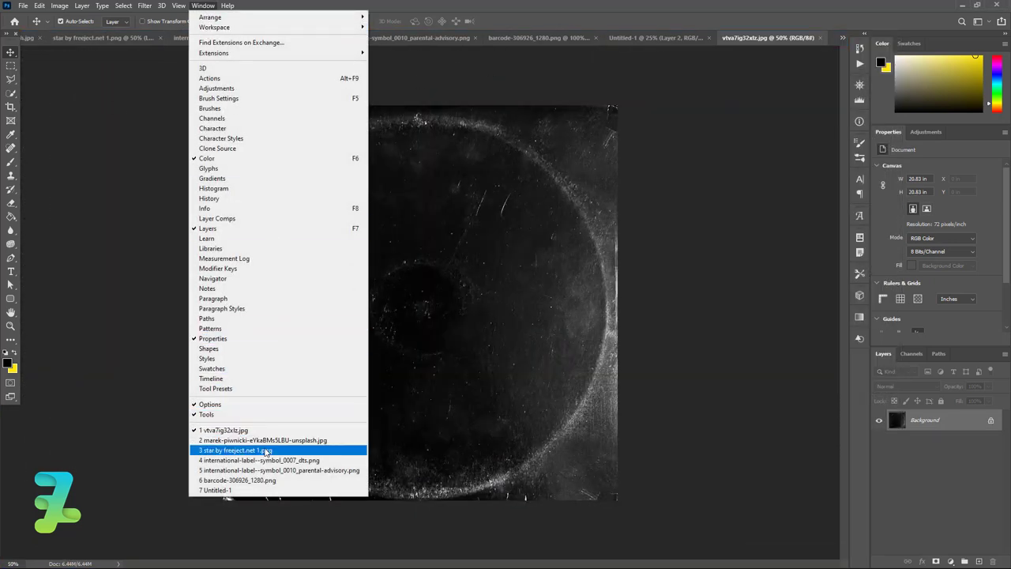
click(263, 441)
Copy the mountain landscape photo into the cover document
right_click(98, 45)
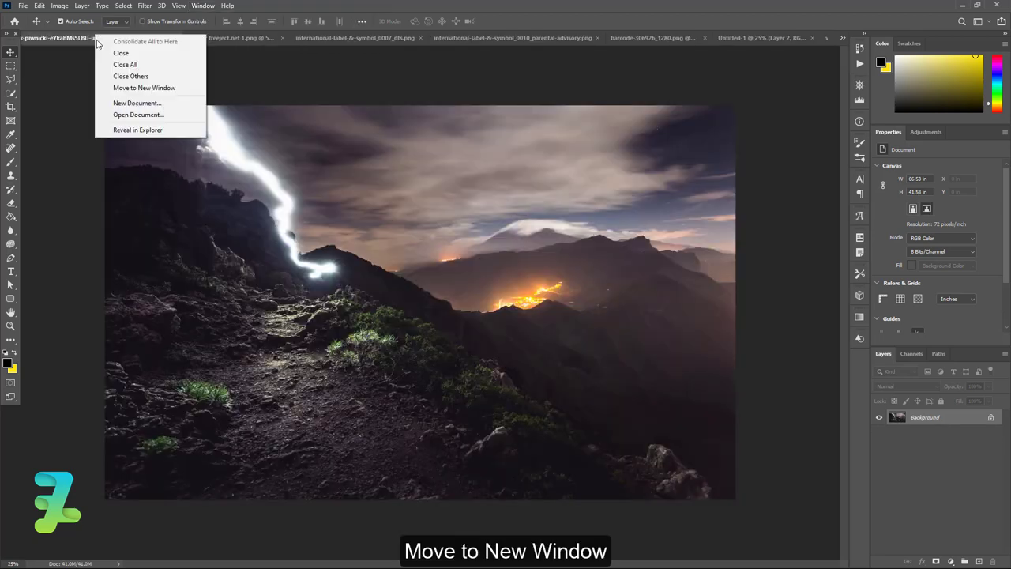
click(150, 89)
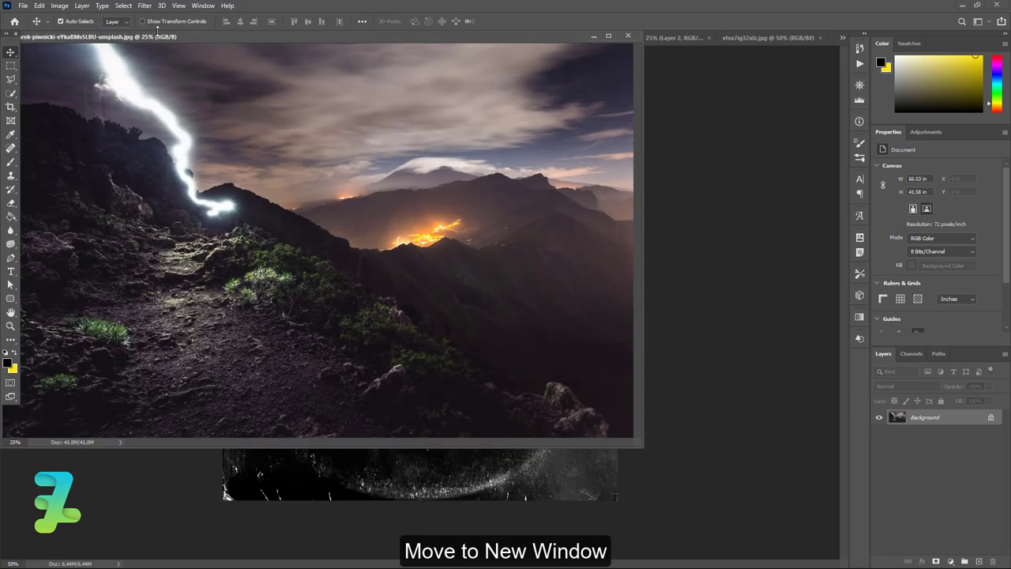
drag(158, 37, 239, 109)
click(671, 37)
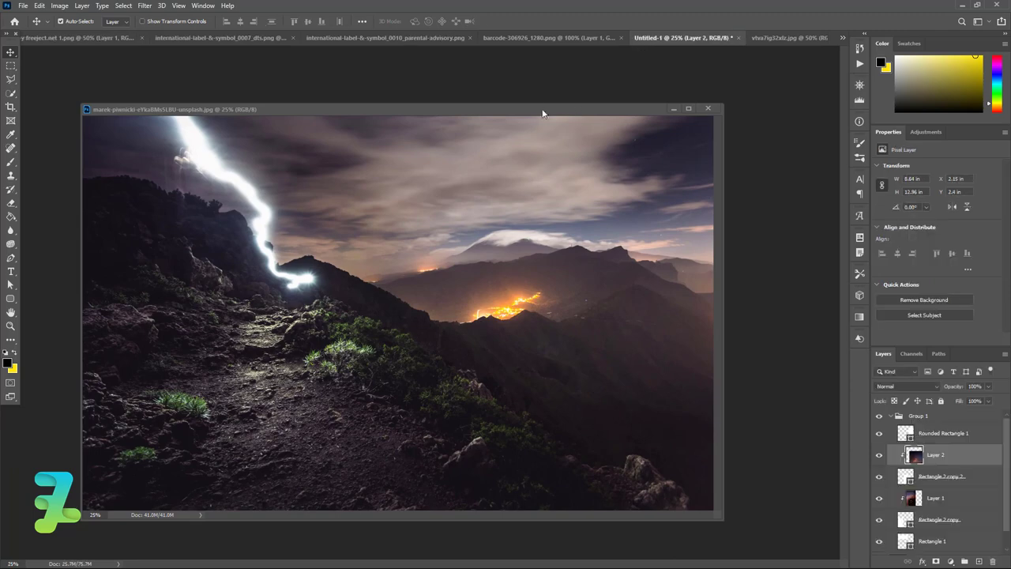
mouse_move(609, 286)
mouse_down()
mouse_move(540, 301)
mouse_move(417, 198)
mouse_up()
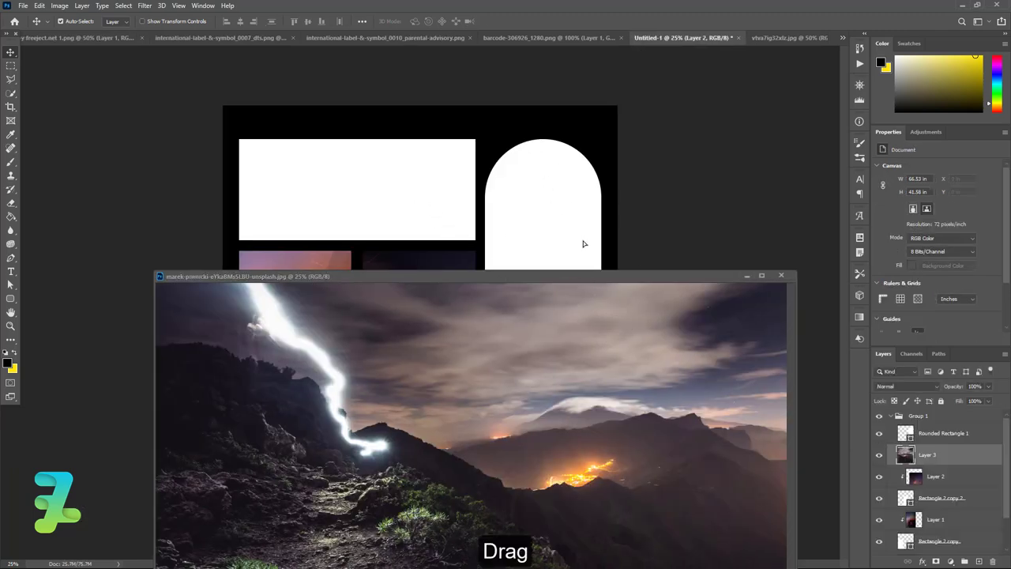
click(781, 276)
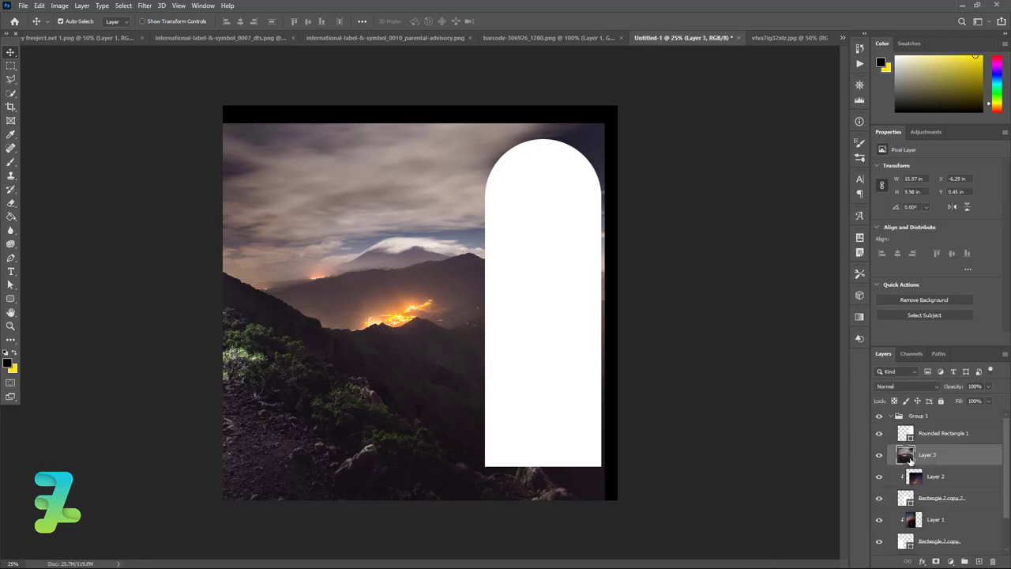
Clip the mountain photo to Rectangle 1, framing the light streak over the ridge
drag(908, 456, 969, 515)
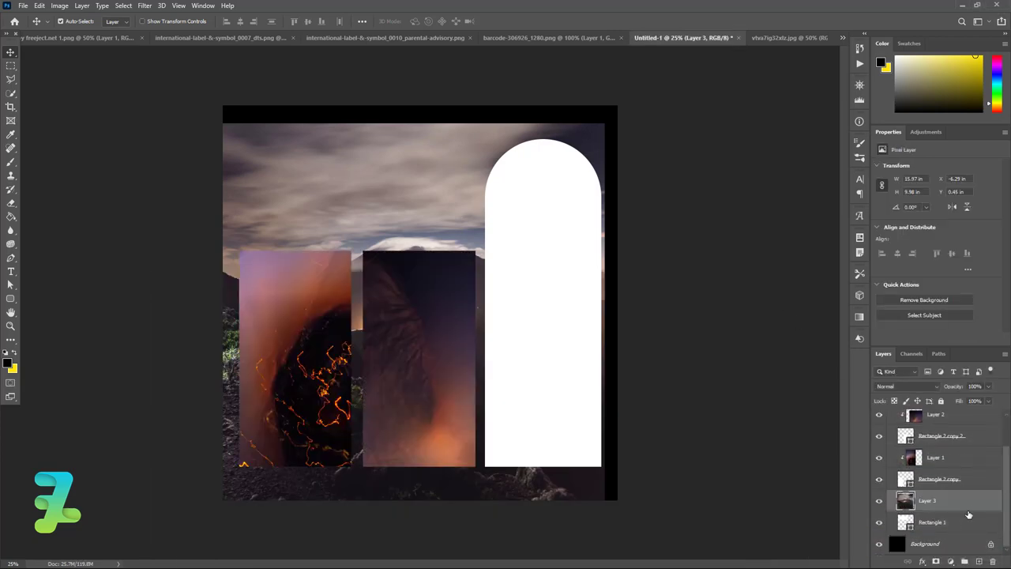
right_click(968, 515)
click(904, 258)
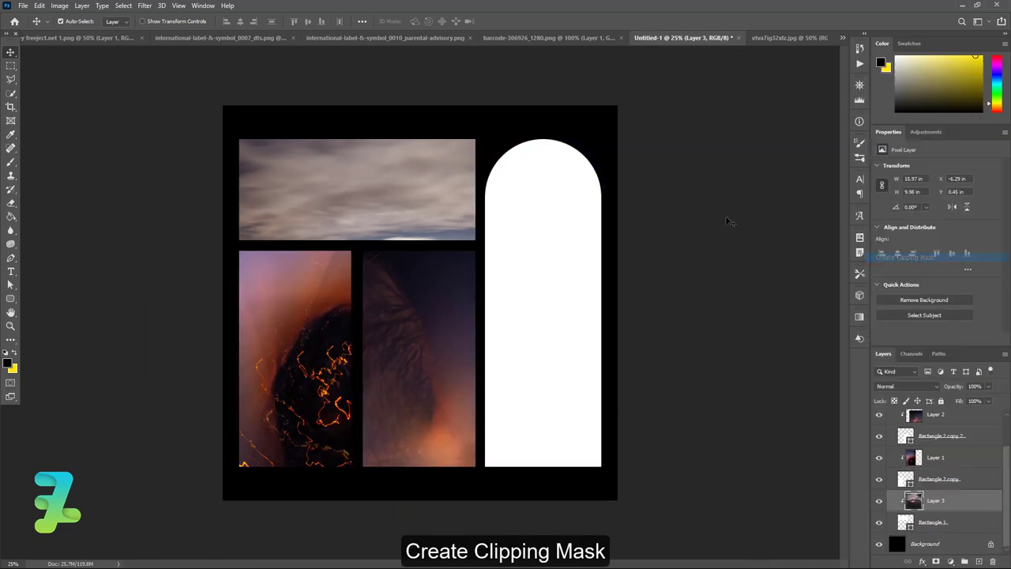
mouse_move(395, 220)
mouse_down()
mouse_move(368, 200)
mouse_move(479, 198)
mouse_move(582, 244)
mouse_move(581, 212)
mouse_move(567, 229)
mouse_up()
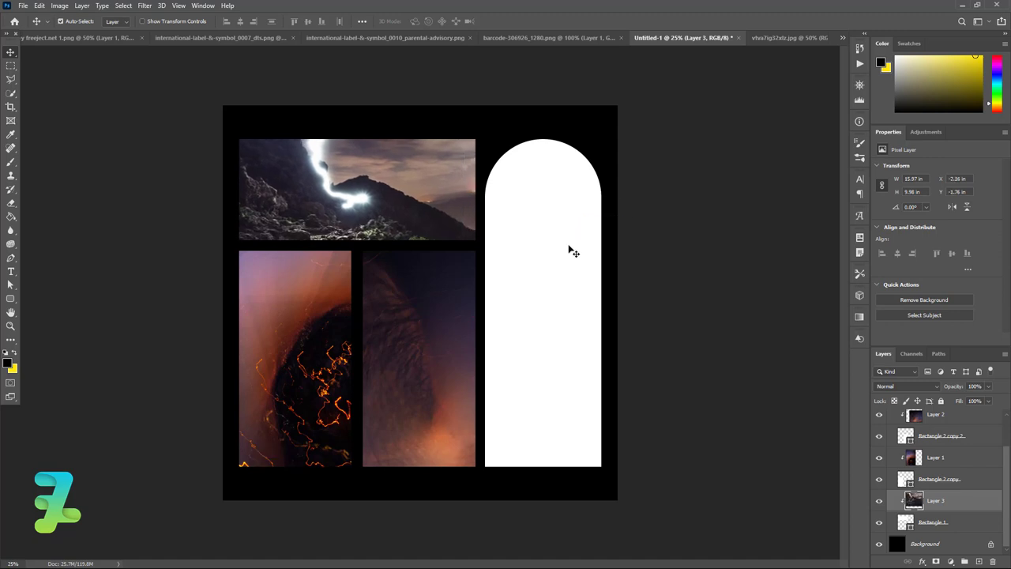
Clip a Layer 3 copy to Rounded Rectangle 1, framing the glowing valley, then show the barcode image
key(ctrl+j)
drag(914, 509, 935, 426)
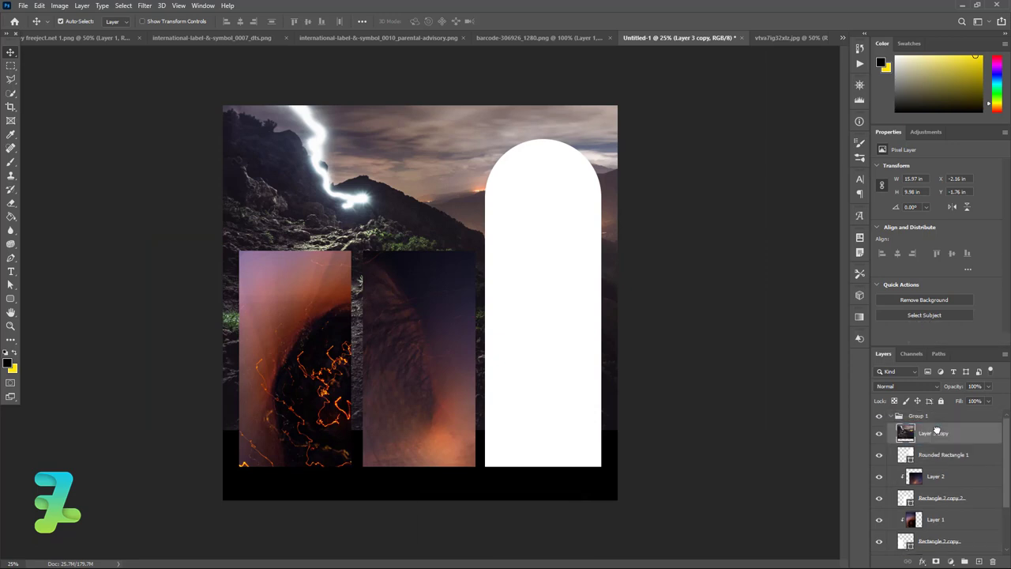
right_click(947, 432)
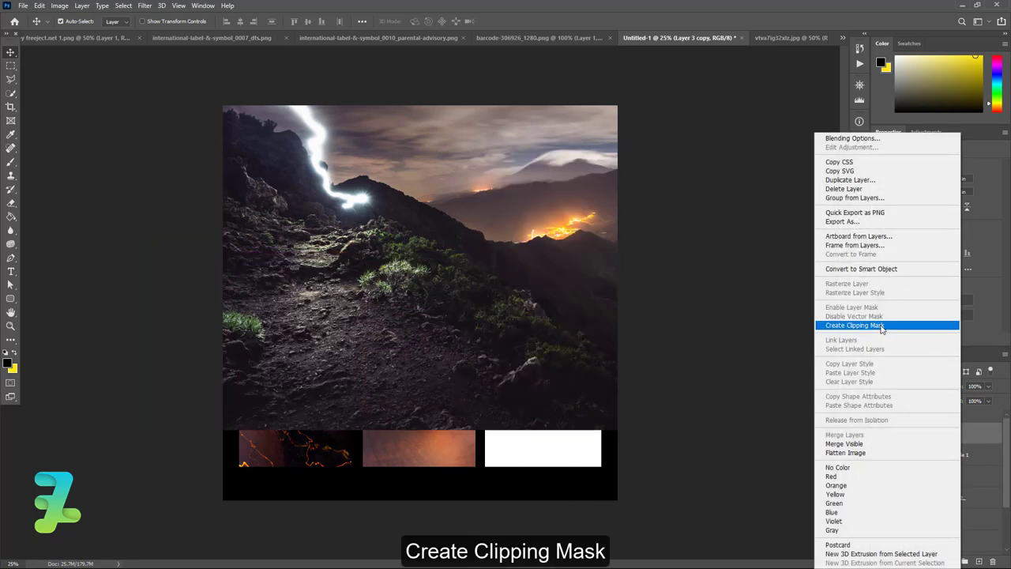
click(854, 324)
mouse_move(535, 277)
mouse_down()
mouse_move(539, 305)
mouse_move(500, 308)
mouse_up()
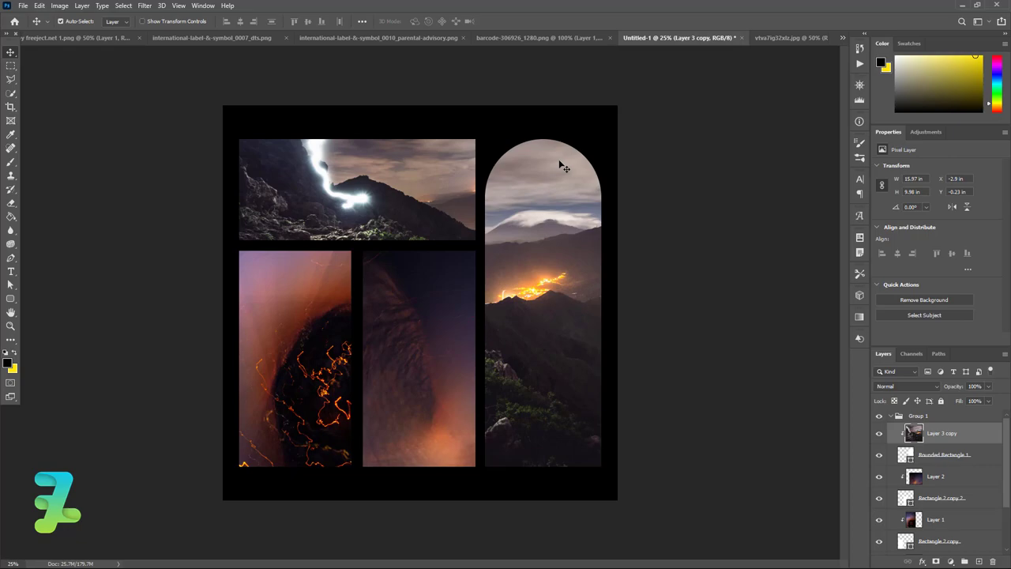
click(513, 36)
Drag the barcode from its floated document onto Untitled-1's lower panels, then close its window
right_click(512, 36)
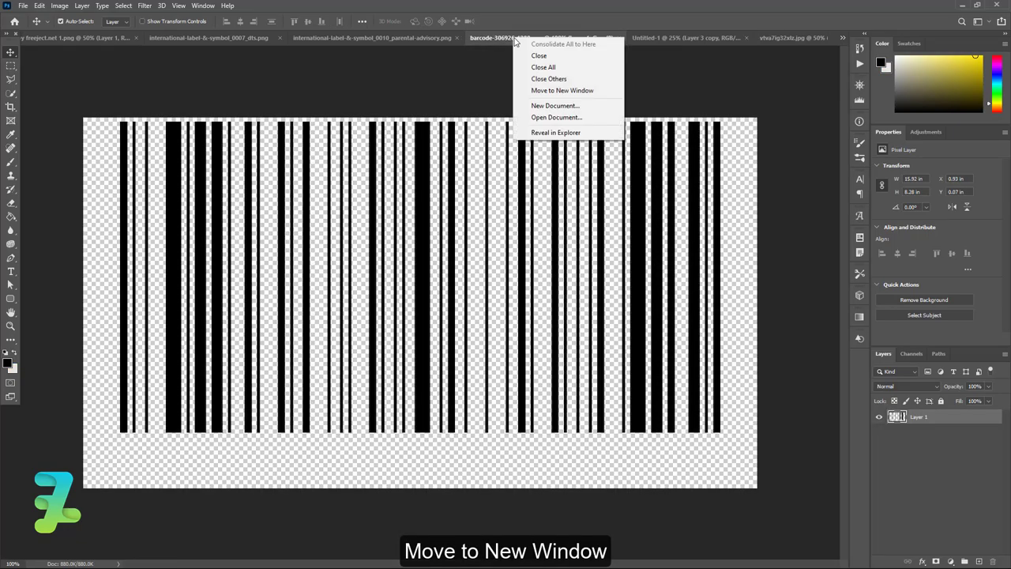
click(542, 96)
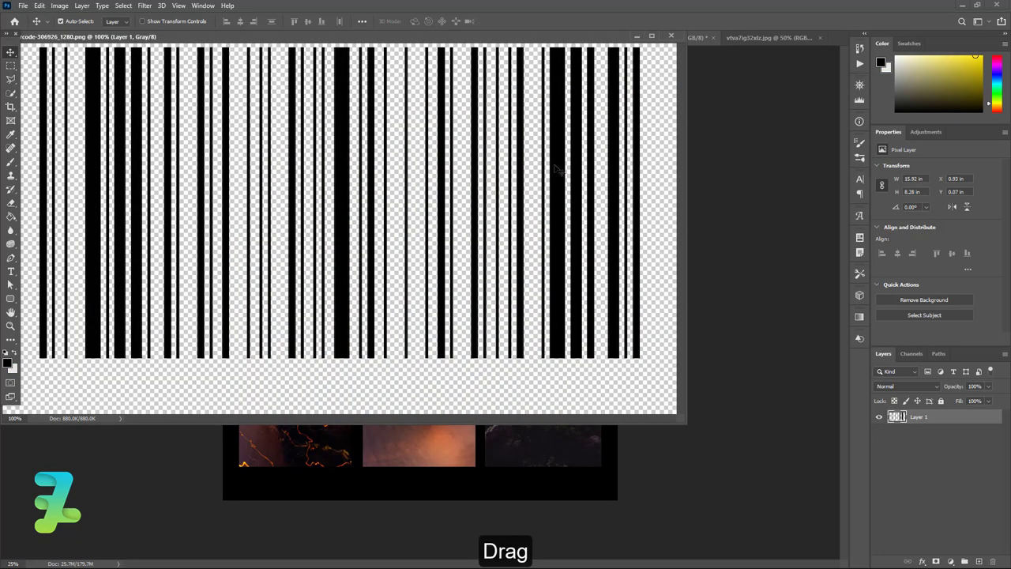
drag(560, 171, 542, 455)
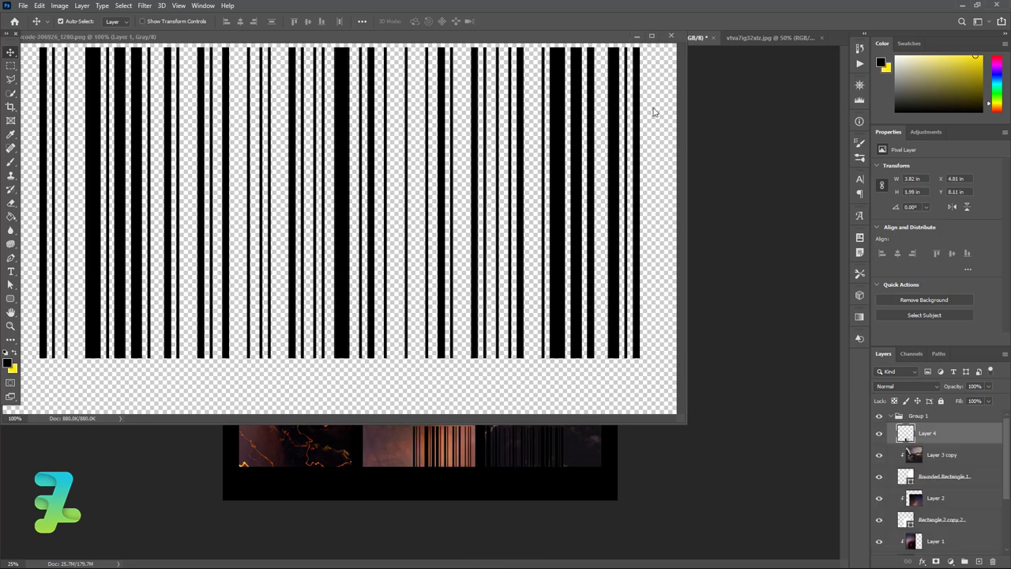
click(671, 36)
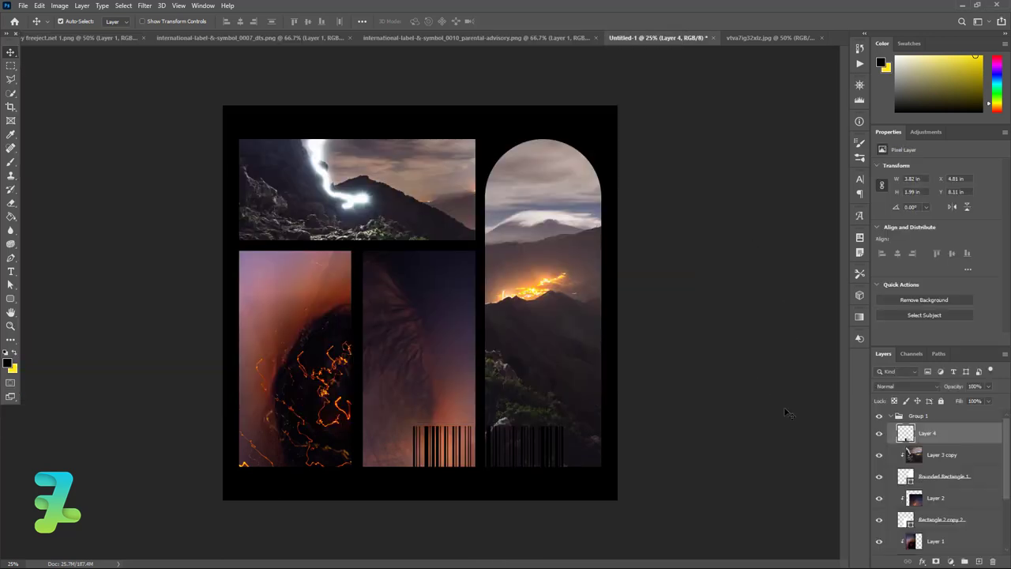
Give Layer 4 a #ffffff Color Overlay and move the barcode up over the arch
double_click(968, 435)
click(593, 330)
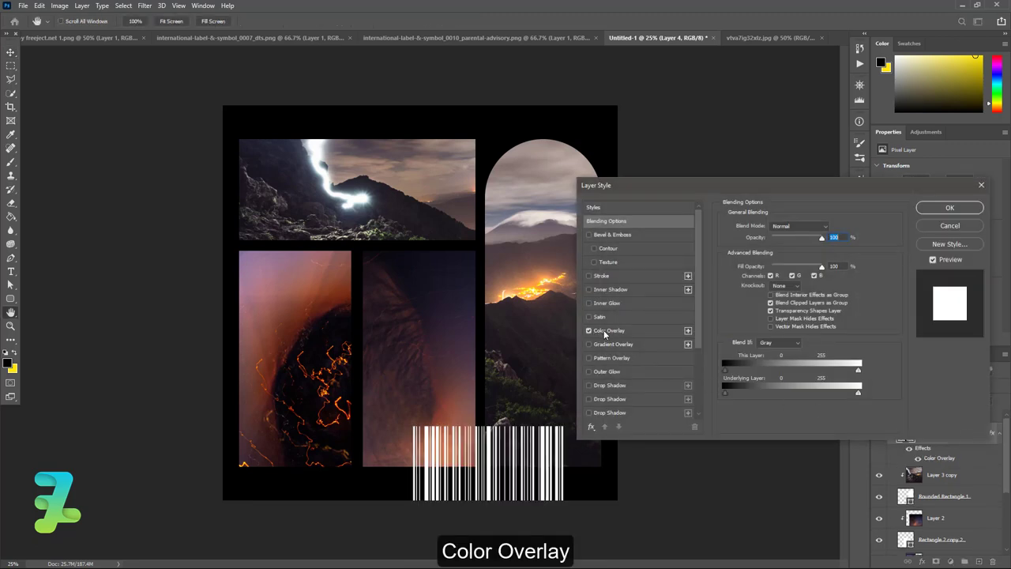
click(949, 208)
key(v)
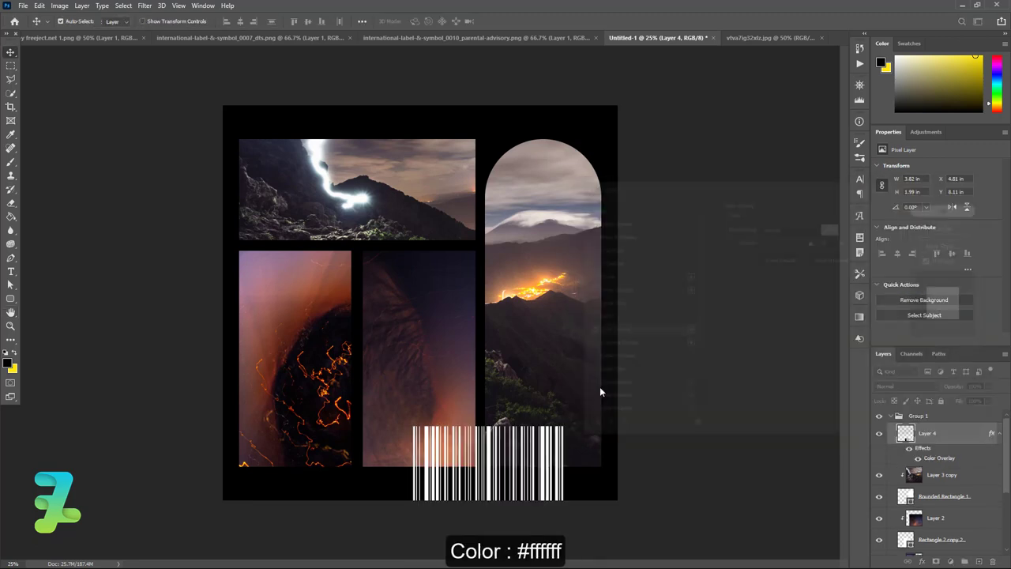
drag(531, 446, 573, 378)
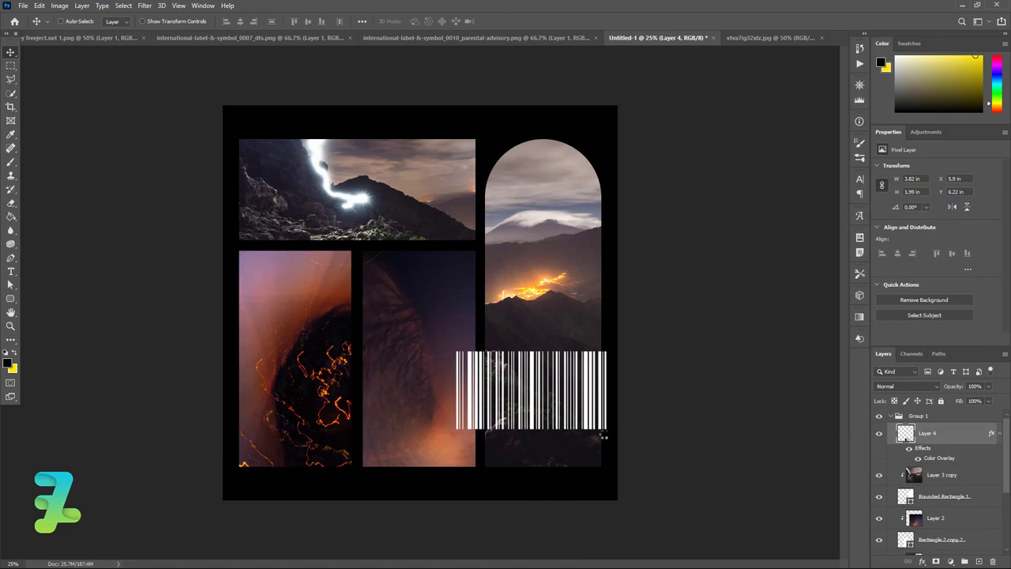
Squash the barcode to under half its height and rotate it -90° to stand upright
key(t)
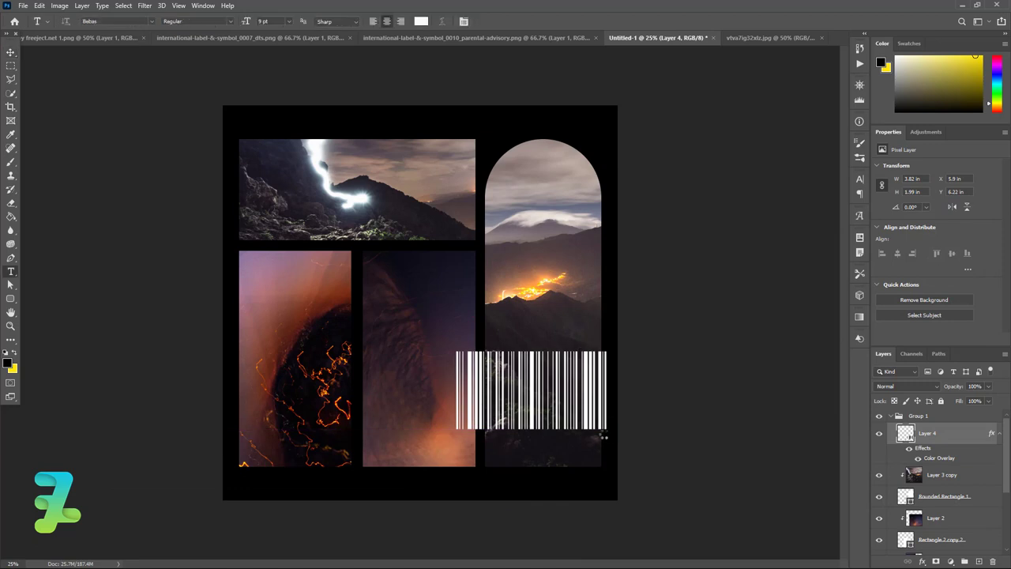
click(11, 50)
key(ctrl+t)
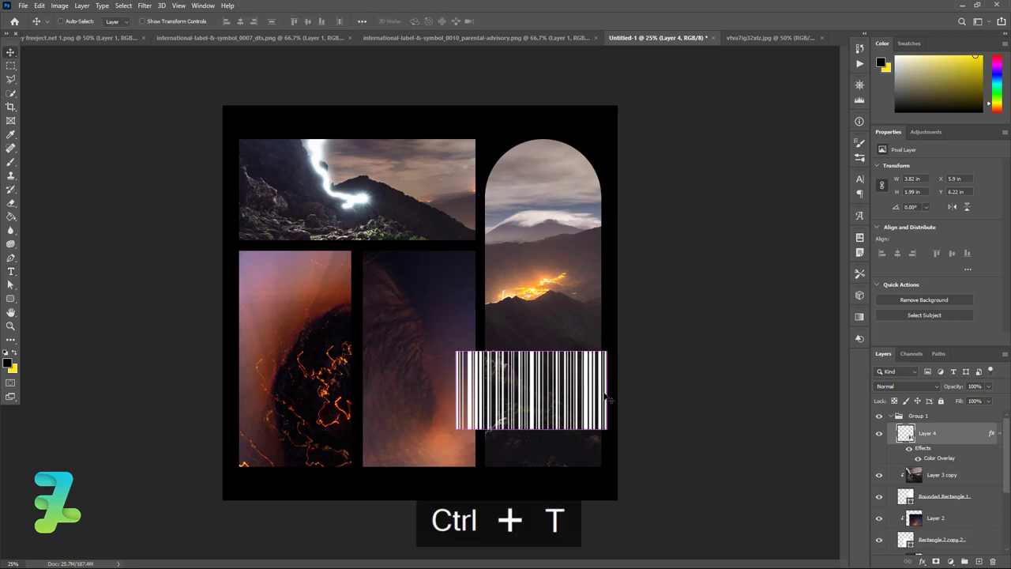
drag(529, 350, 531, 394)
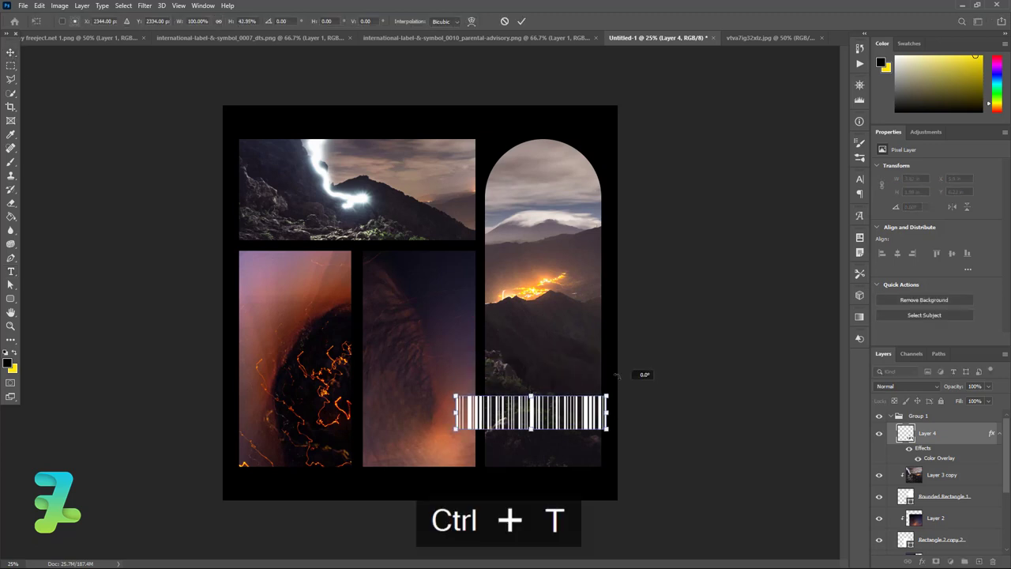
drag(616, 374, 504, 335)
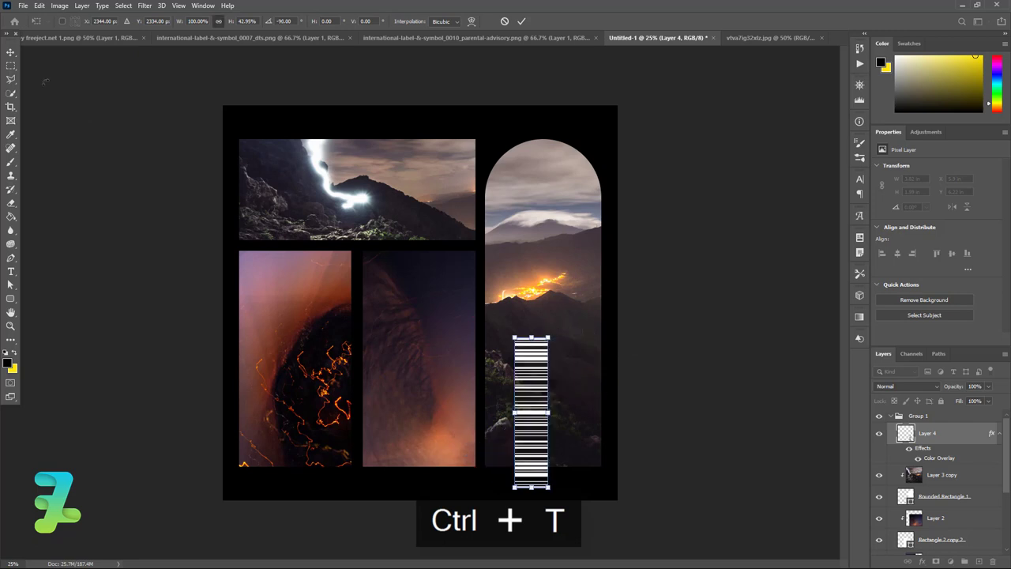
key(Return)
Position the upright barcode along the arched panel's lower right edge
mouse_move(531, 383)
mouse_down()
mouse_move(567, 348)
mouse_move(577, 357)
mouse_up()
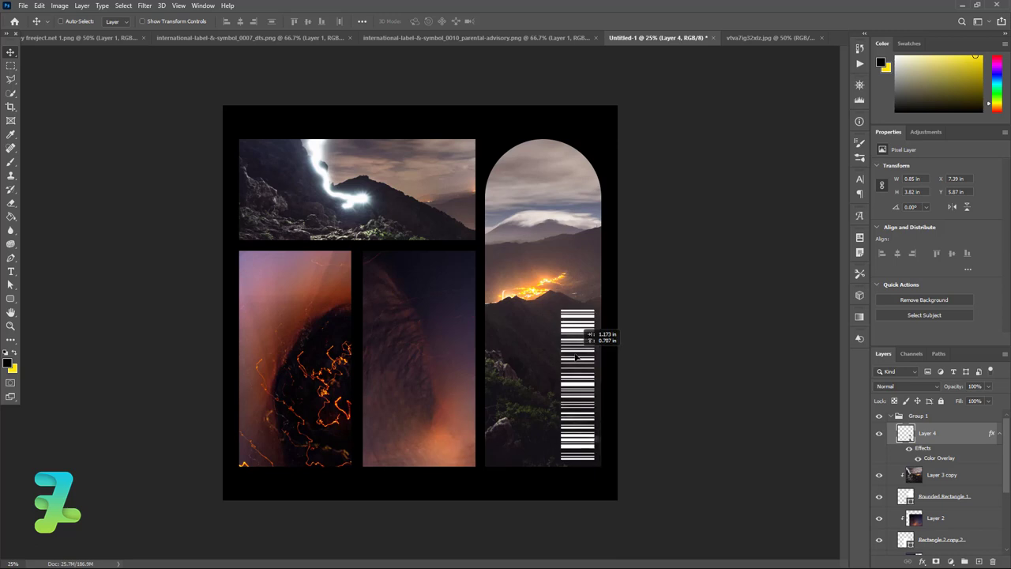
drag(576, 358, 576, 357)
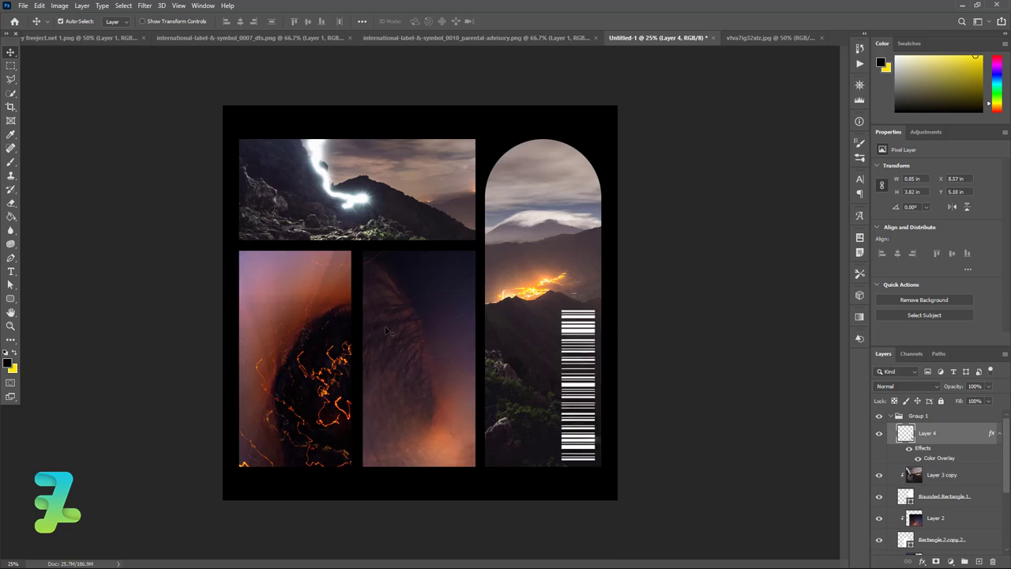
click(10, 272)
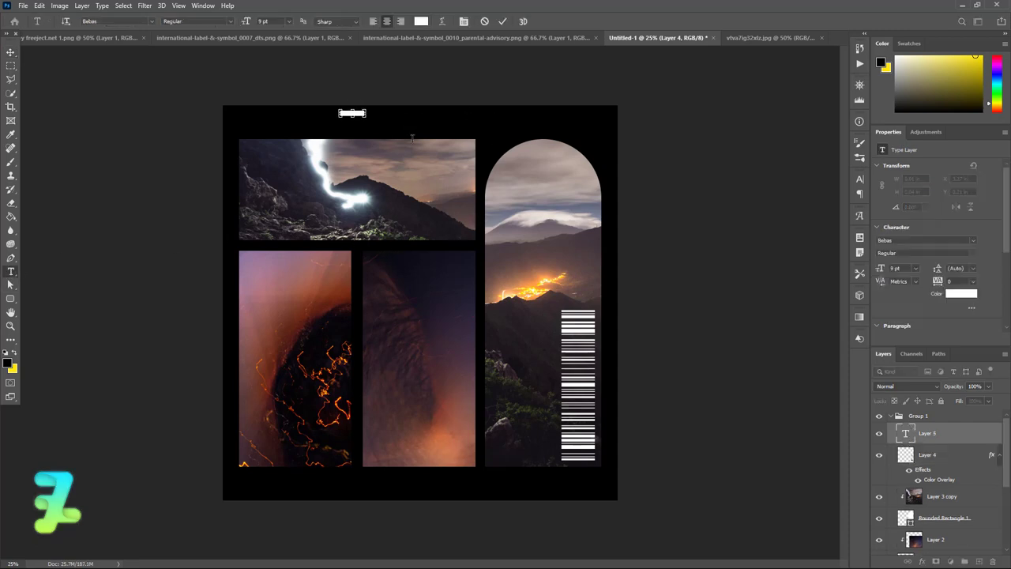
Paste the descriptive caption line and set it in Roboto Black at 9 pt
key(ctrl+v)
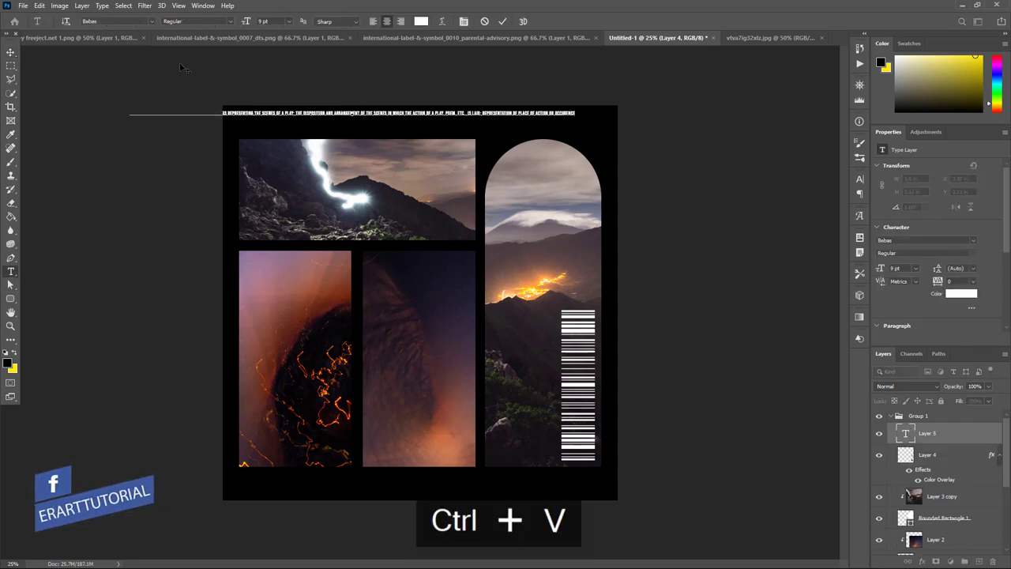
key(ctrl+a)
click(151, 23)
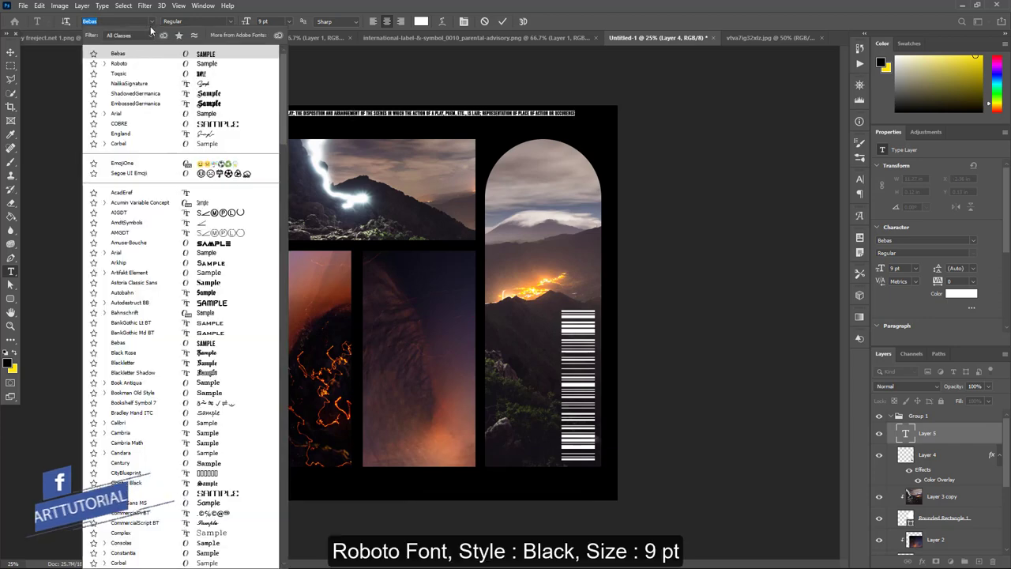
click(142, 65)
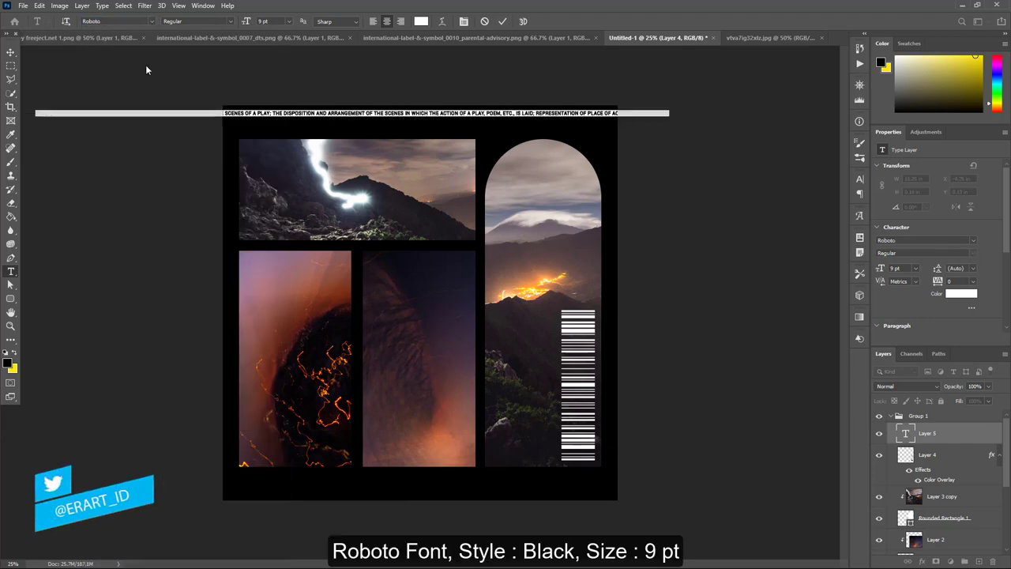
click(232, 22)
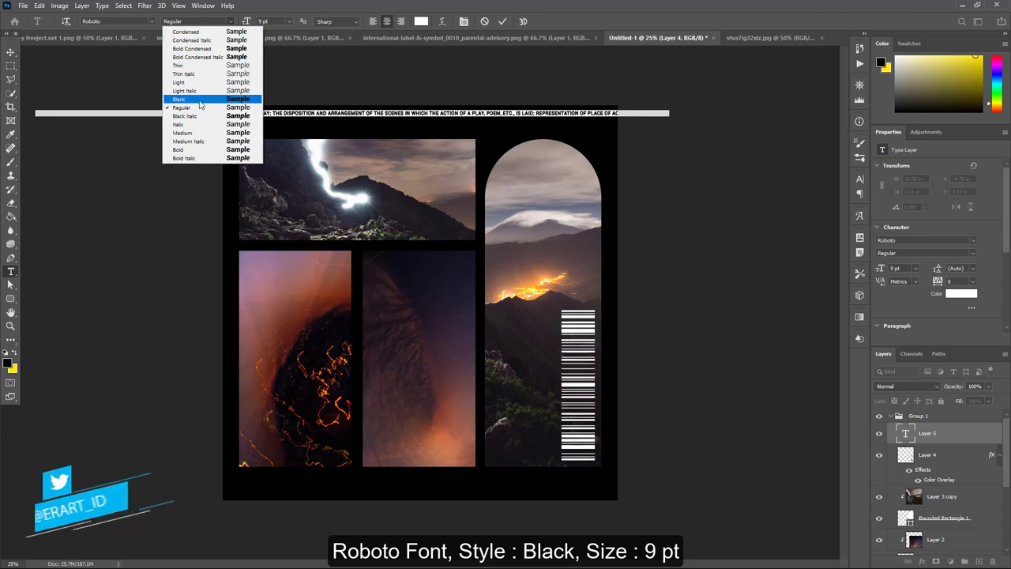
click(190, 160)
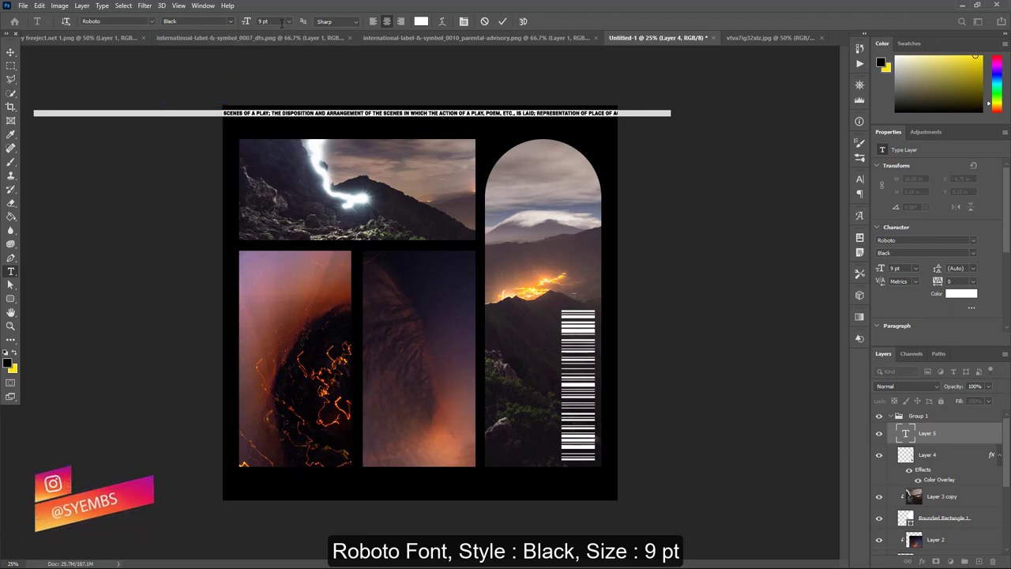
Rotate the caption -90° to vertical and move it onto the arch image
click(10, 53)
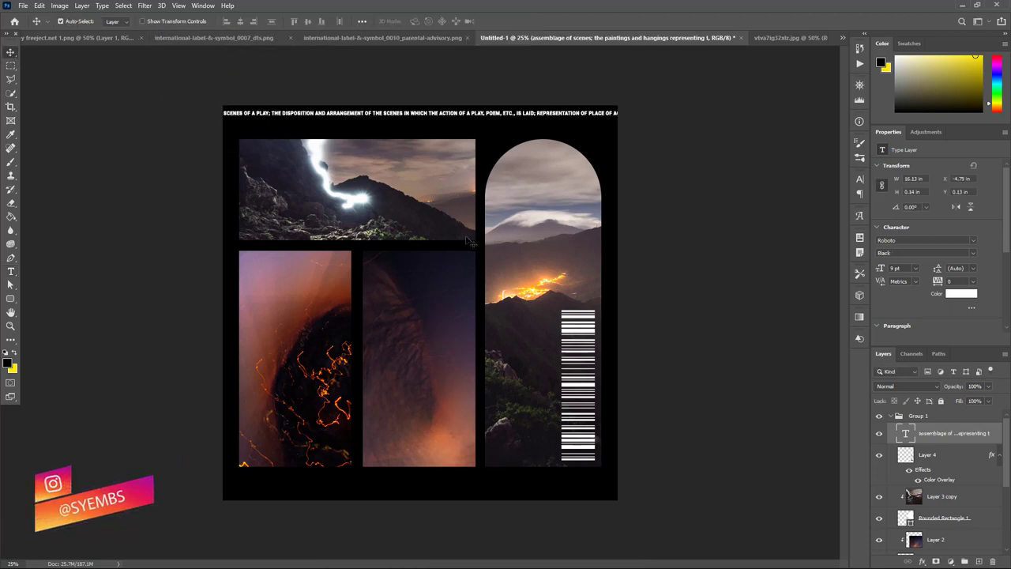
key(ctrl+t)
drag(691, 217, 347, 63)
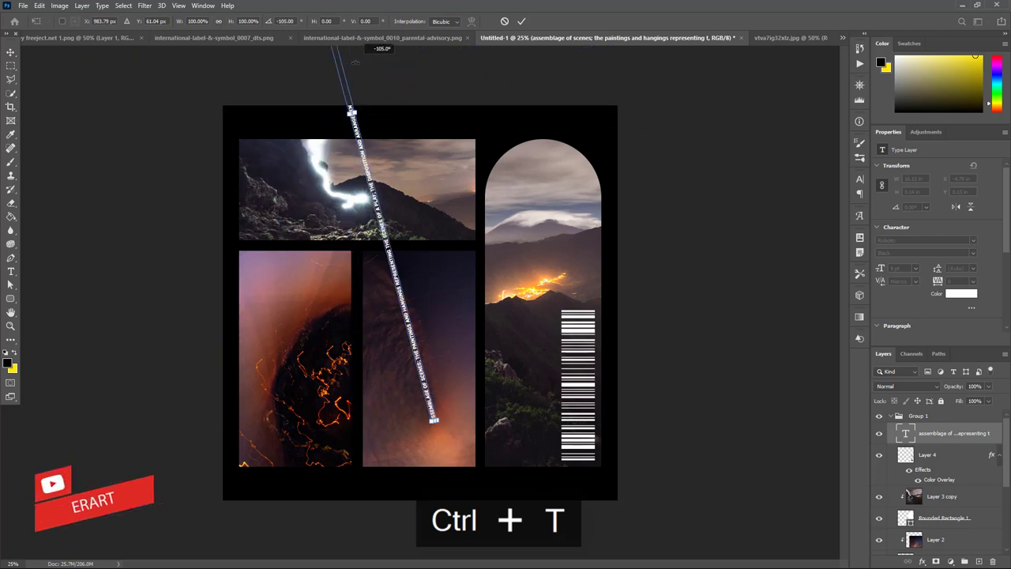
drag(363, 65, 351, 49)
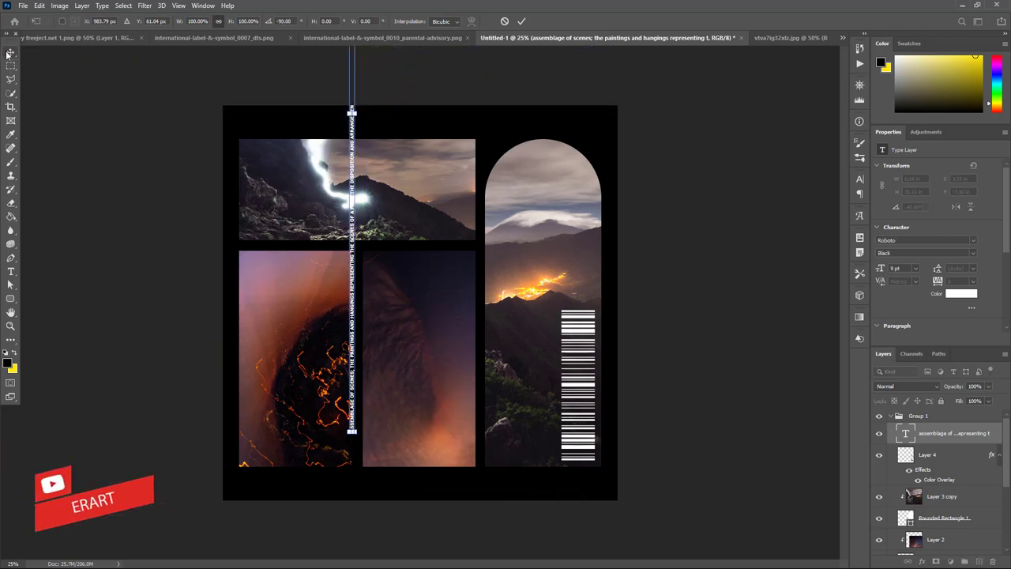
key(Return)
drag(354, 346, 549, 348)
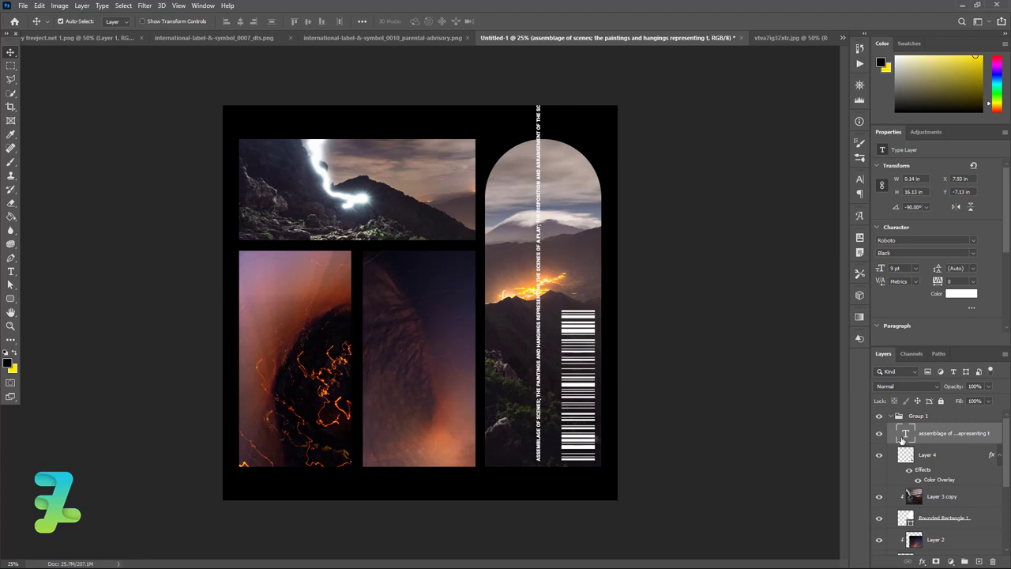
Break the caption onto two left-aligned lines and move it lower on the arch
double_click(903, 436)
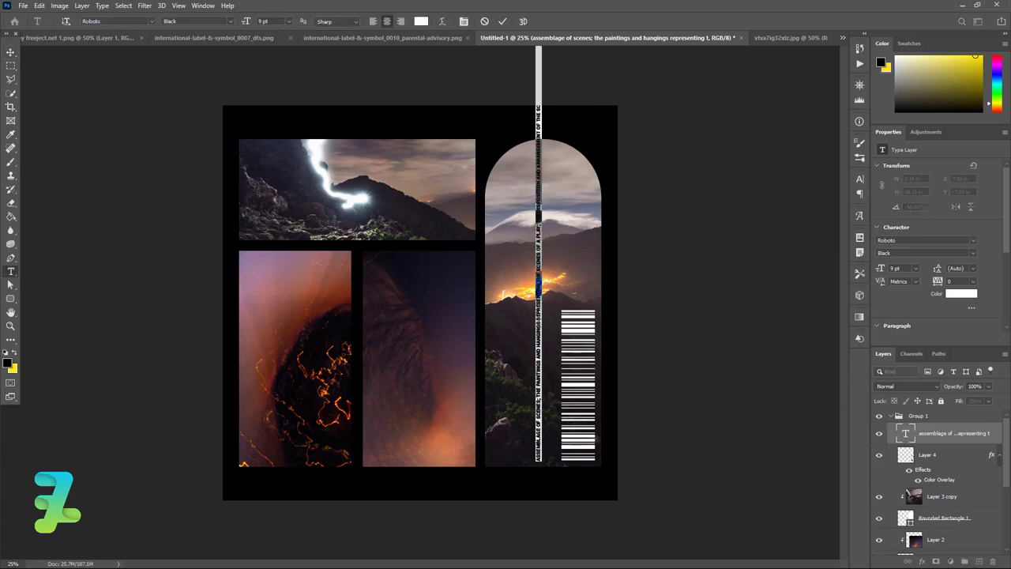
key(Right)
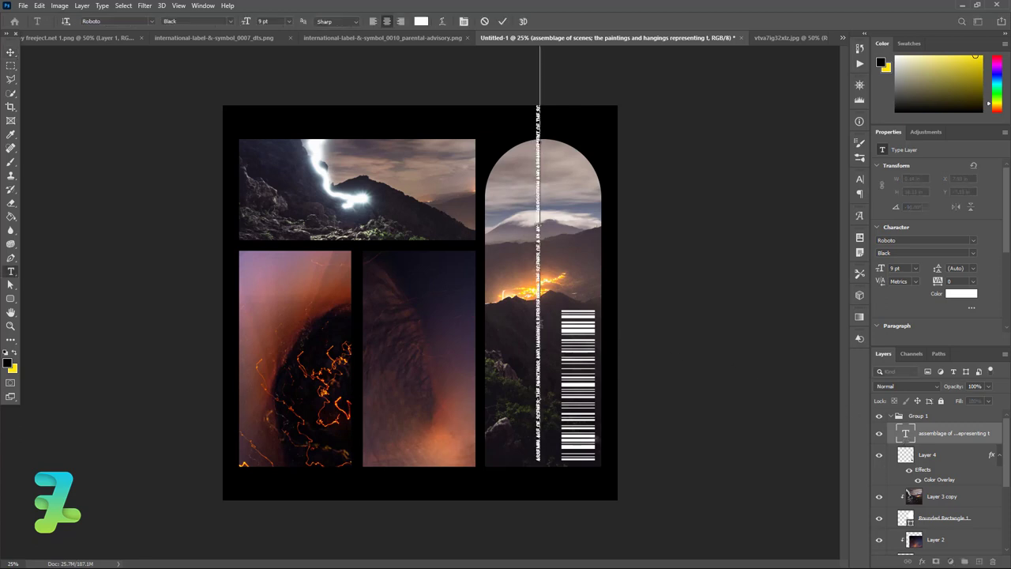
key(Return)
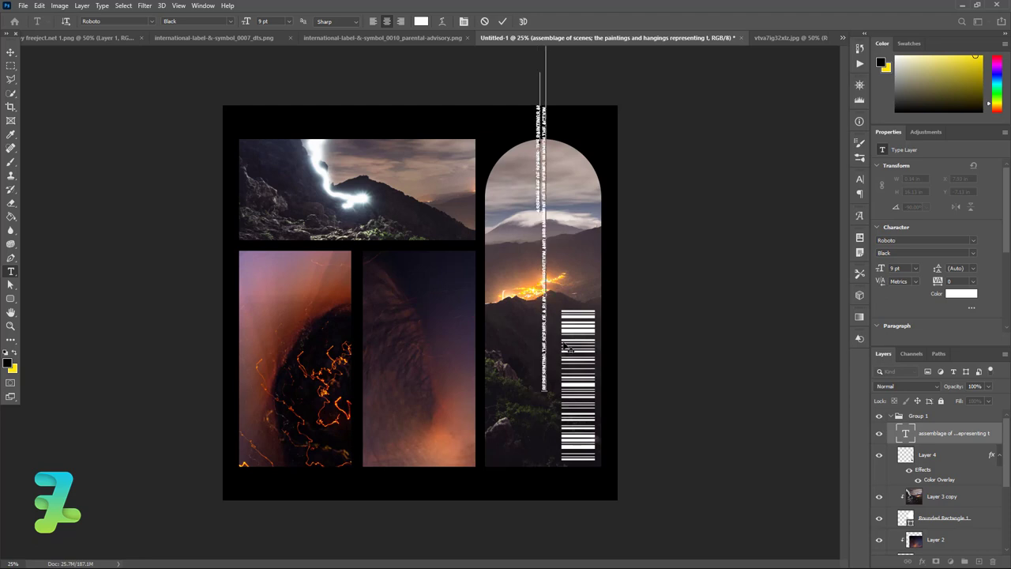
key(ctrl+a)
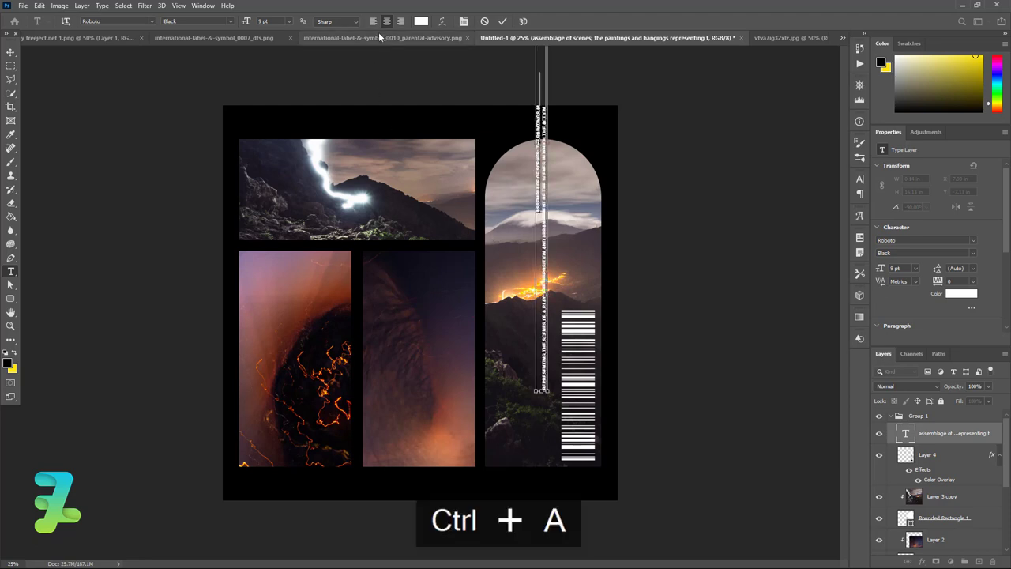
click(372, 22)
click(10, 52)
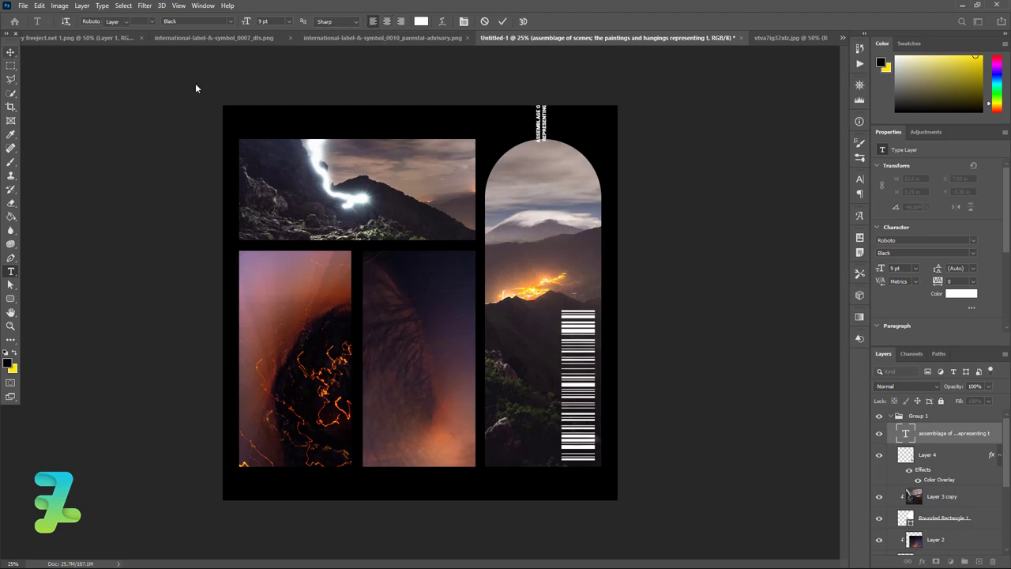
drag(541, 126, 525, 297)
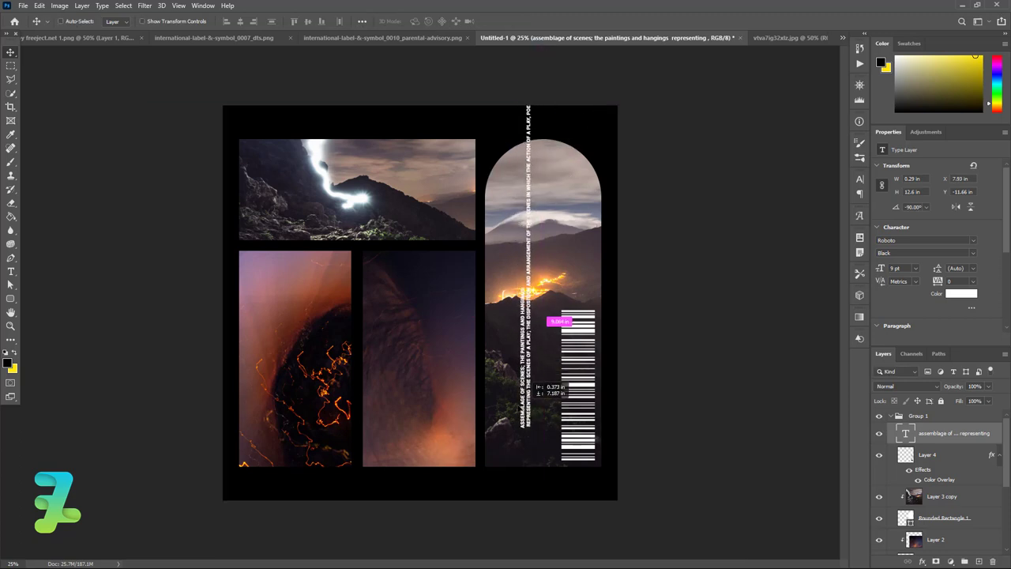
Replace the caption with a longer pasted passage and place the block beside the barcode
double_click(898, 437)
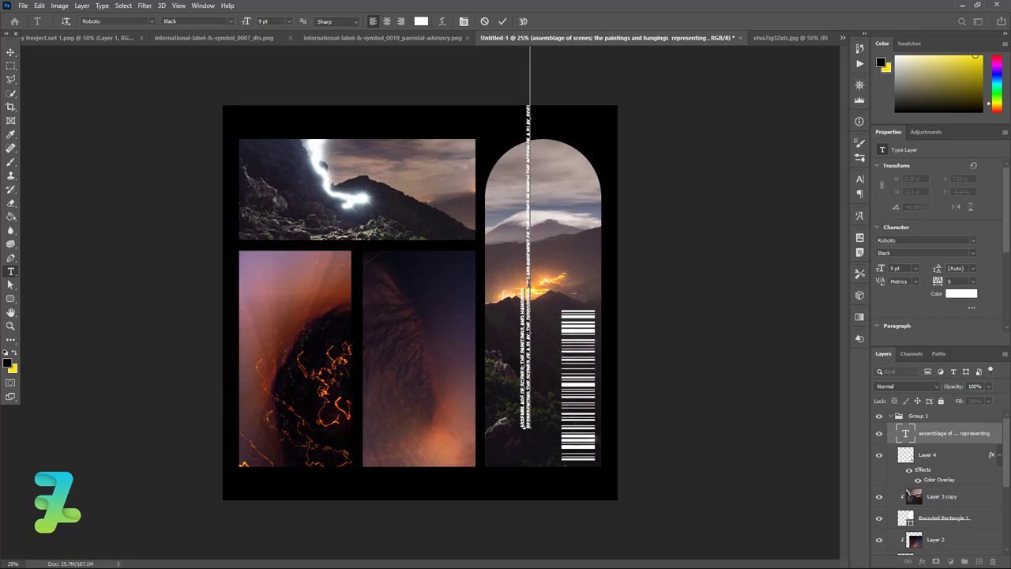
key(ctrl+v)
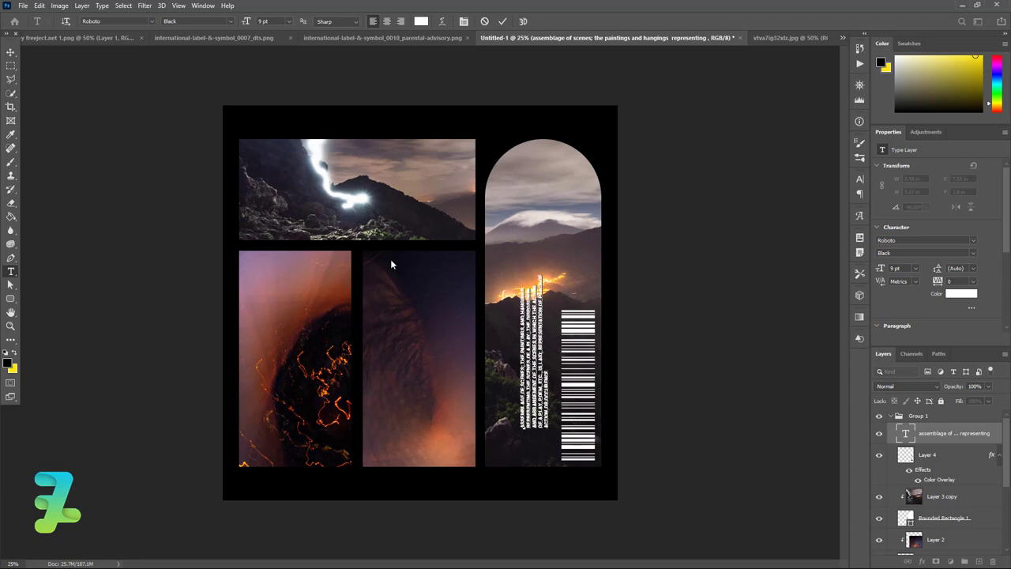
click(11, 51)
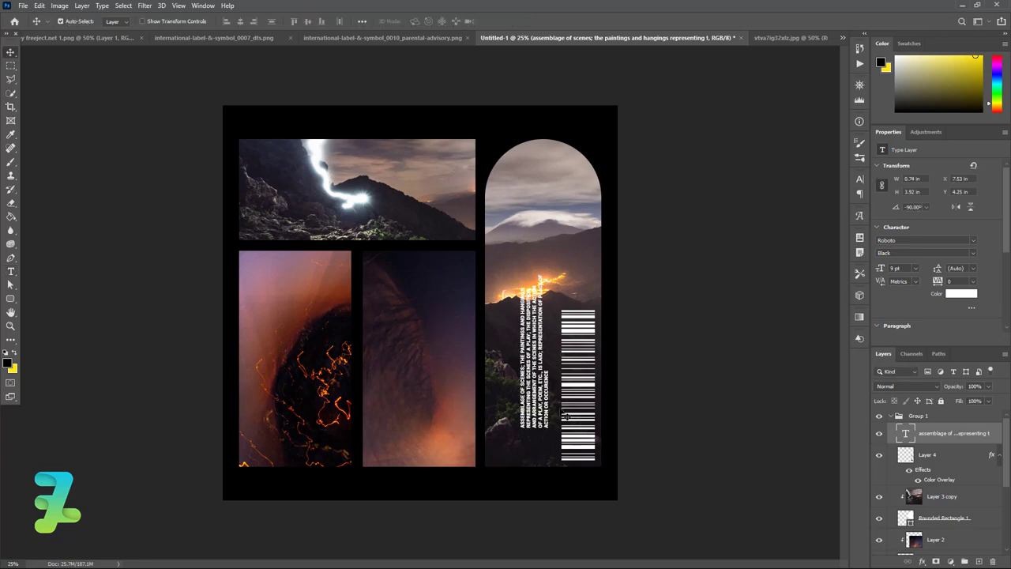
mouse_move(531, 377)
mouse_down()
mouse_move(537, 409)
mouse_move(549, 410)
mouse_up()
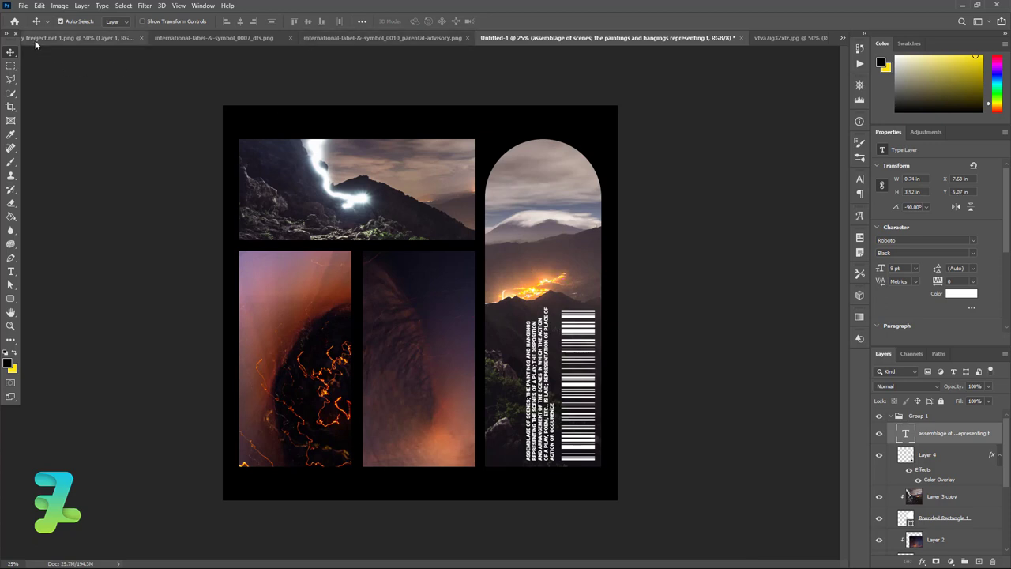
Drag the star from its floated document onto Untitled-1 over the arch, closing the source
click(59, 40)
right_click(94, 38)
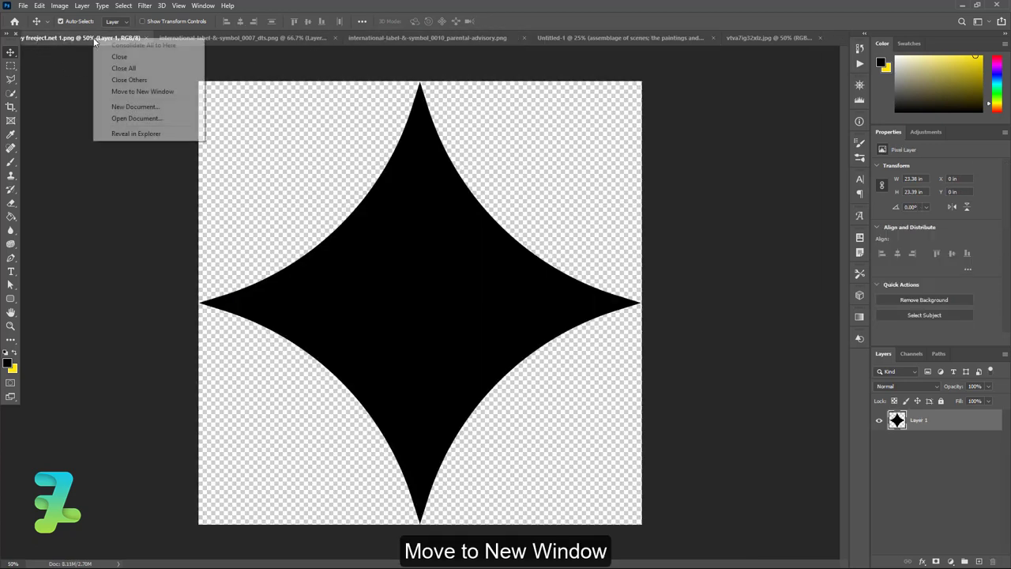
click(119, 93)
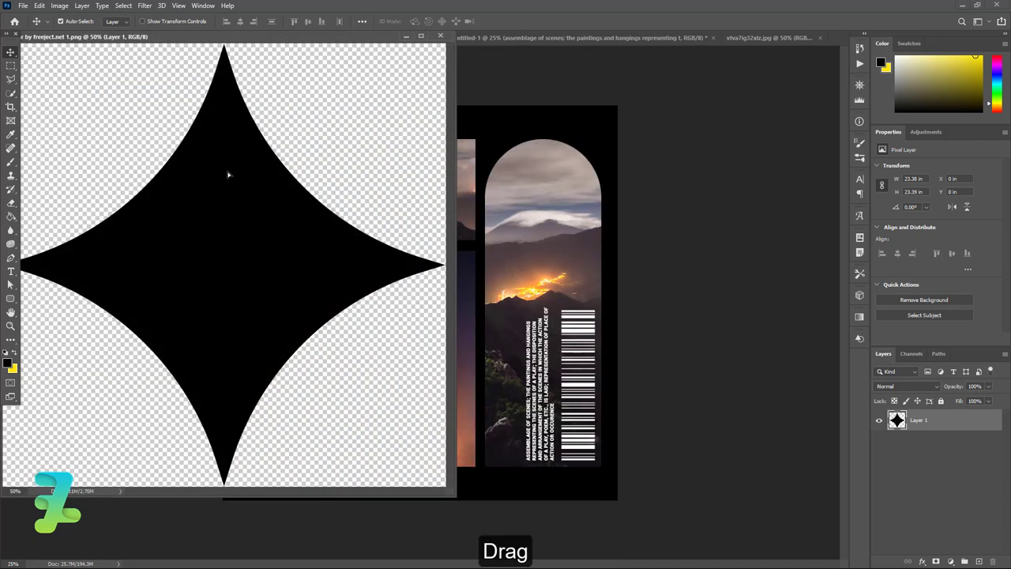
mouse_move(229, 171)
mouse_down()
mouse_move(487, 192)
mouse_move(528, 214)
mouse_up()
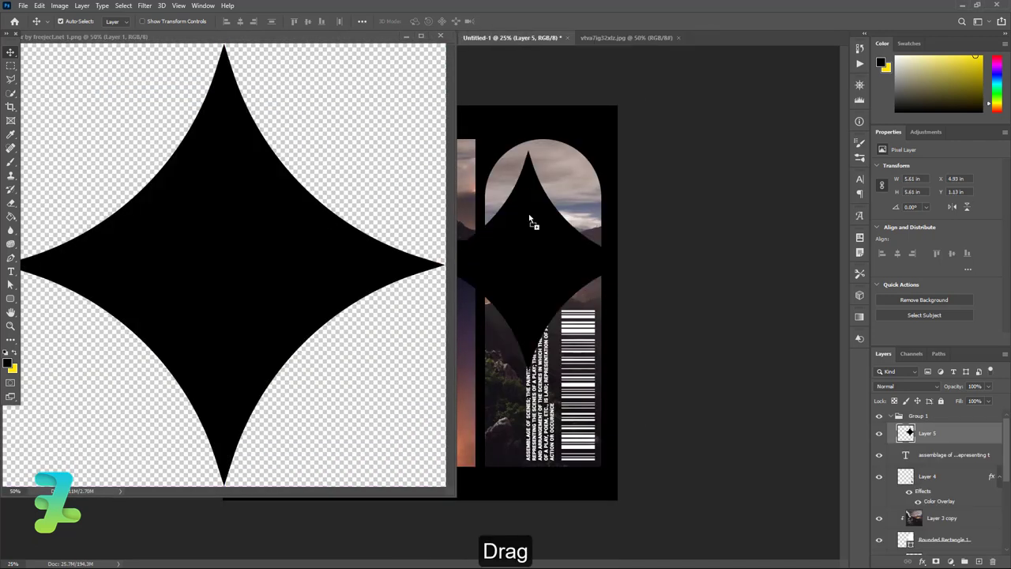
click(440, 36)
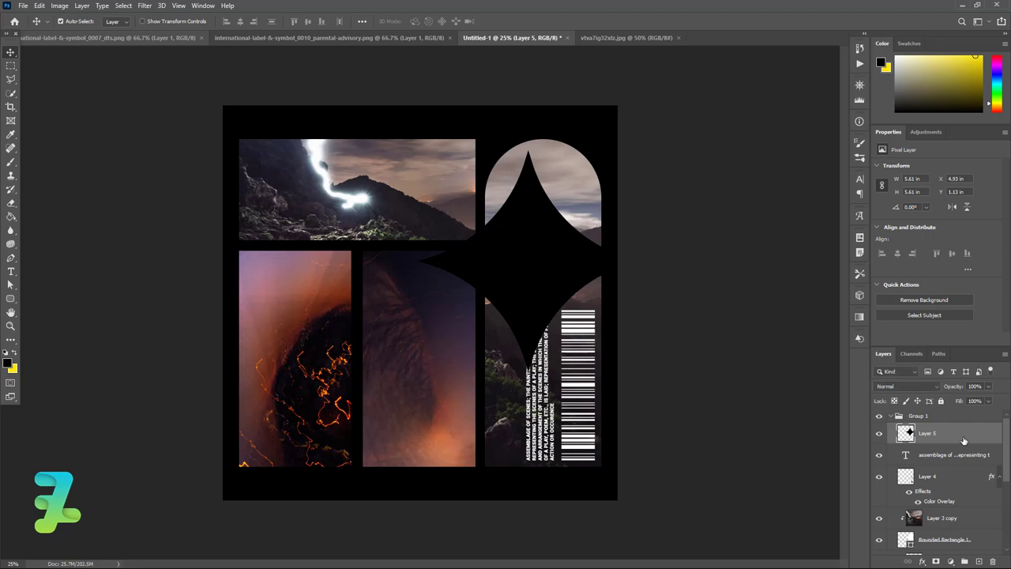
Add a #ffffff Color Overlay effect to the star layer
double_click(963, 440)
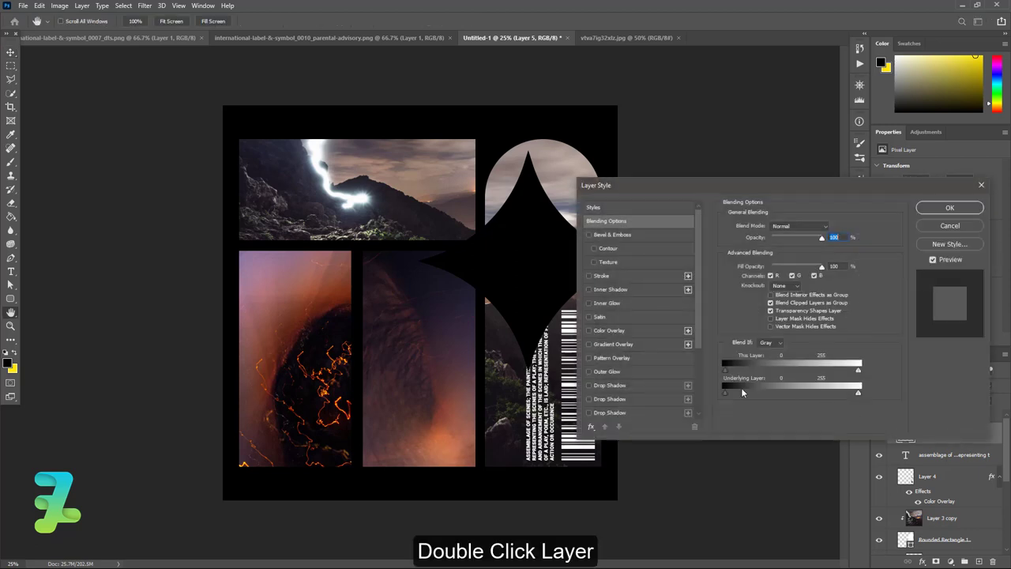
click(588, 330)
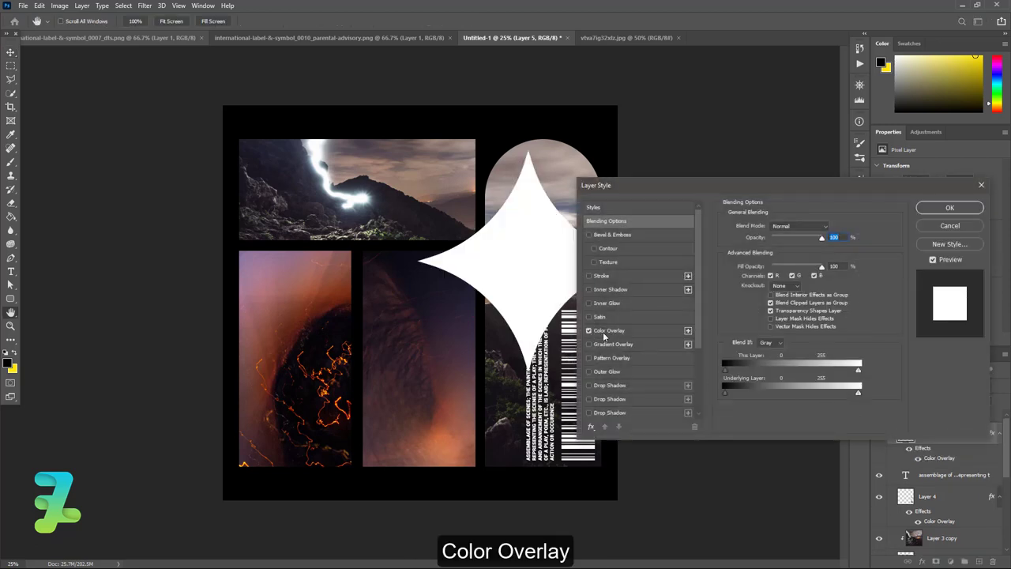
click(607, 332)
click(833, 228)
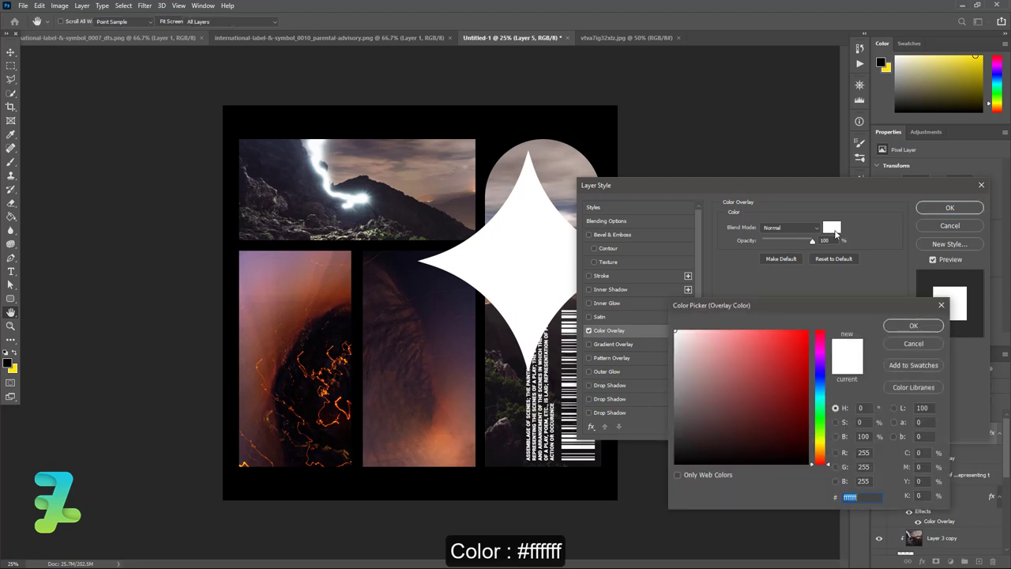
click(913, 327)
click(939, 207)
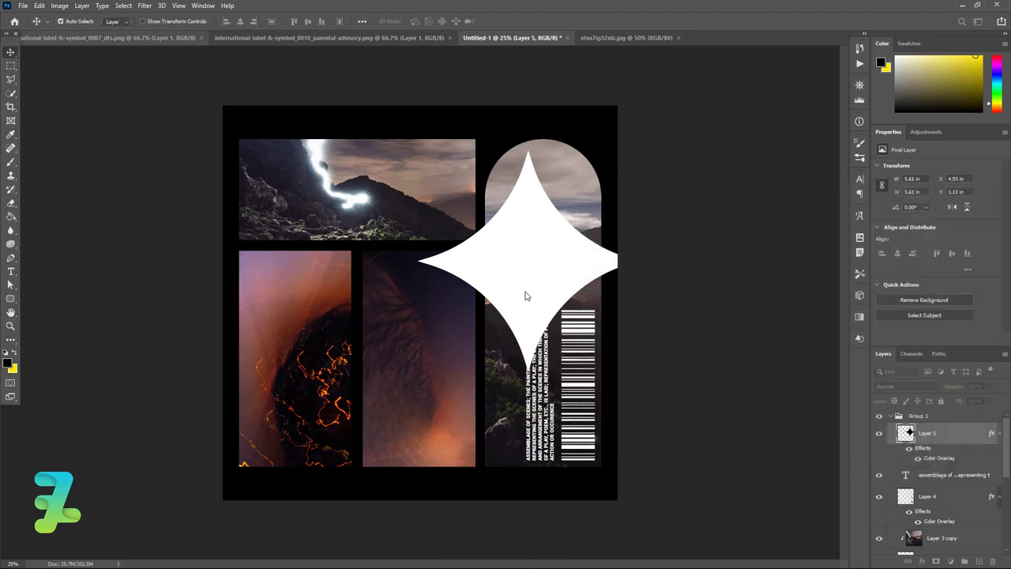
Scale the star to about half an inch and place it between the top panel and arch
key(ctrl+t)
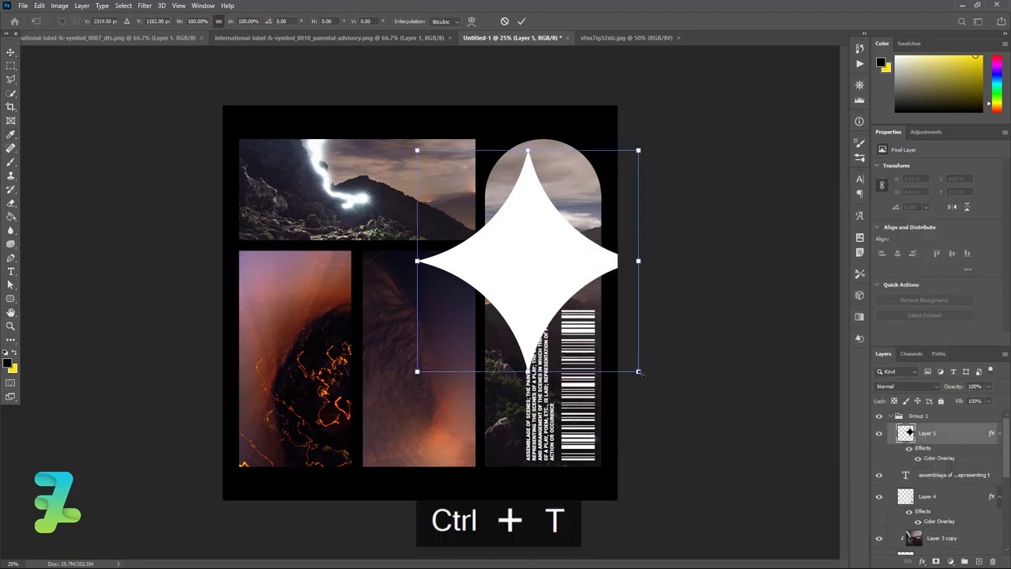
drag(638, 372, 533, 304)
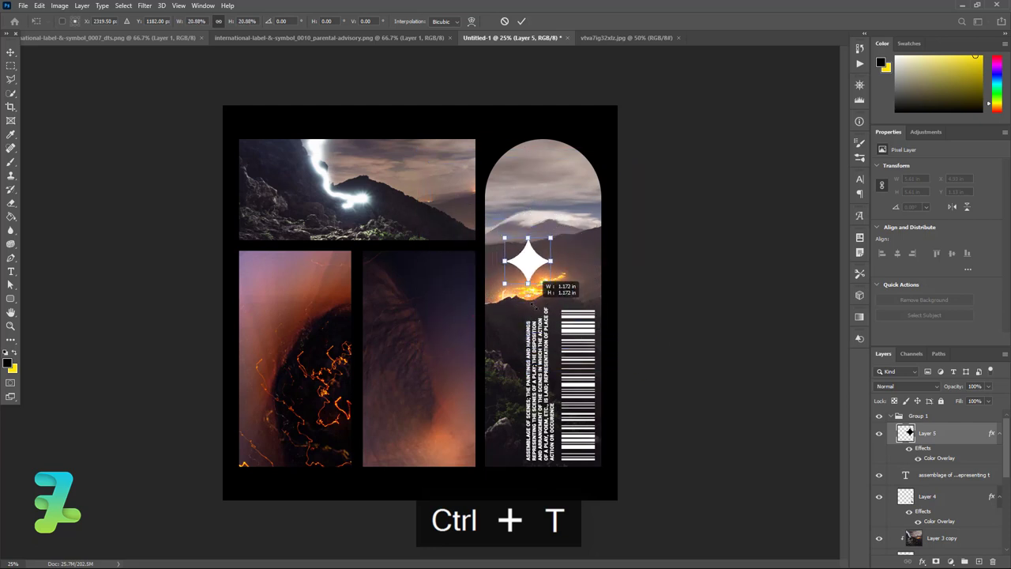
mouse_move(537, 266)
mouse_down()
mouse_move(608, 121)
mouse_move(595, 142)
mouse_move(595, 128)
mouse_move(489, 149)
mouse_up()
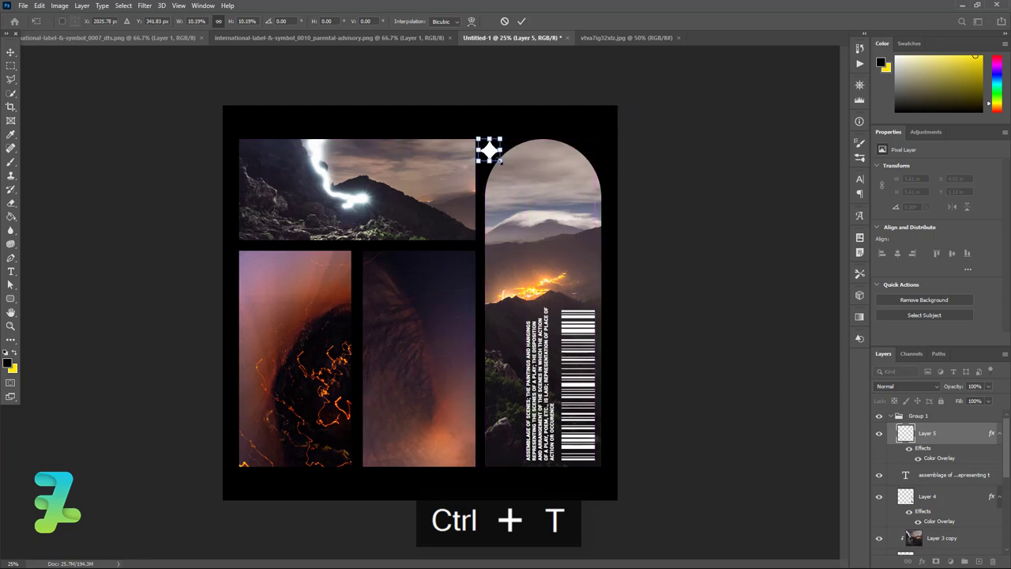
drag(501, 160, 496, 156)
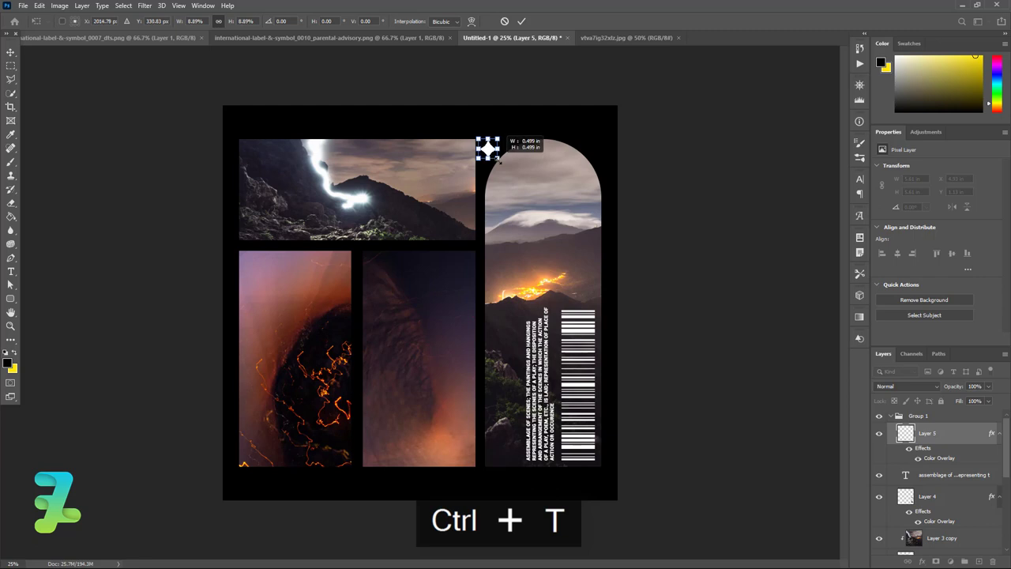
key(Return)
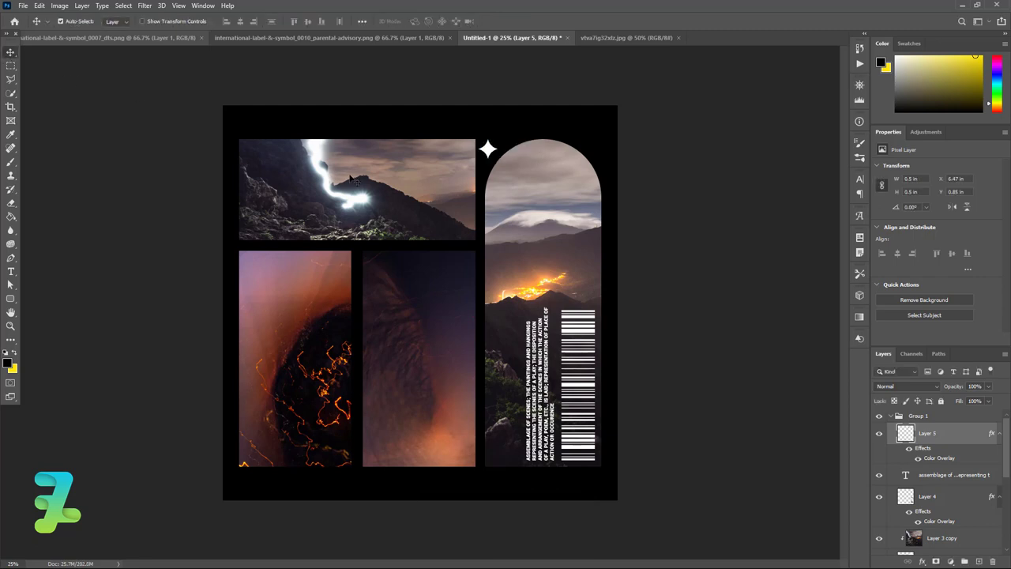
Duplicate the star to the arch's top-right and nudge the original toward the arch
key(ctrl+j)
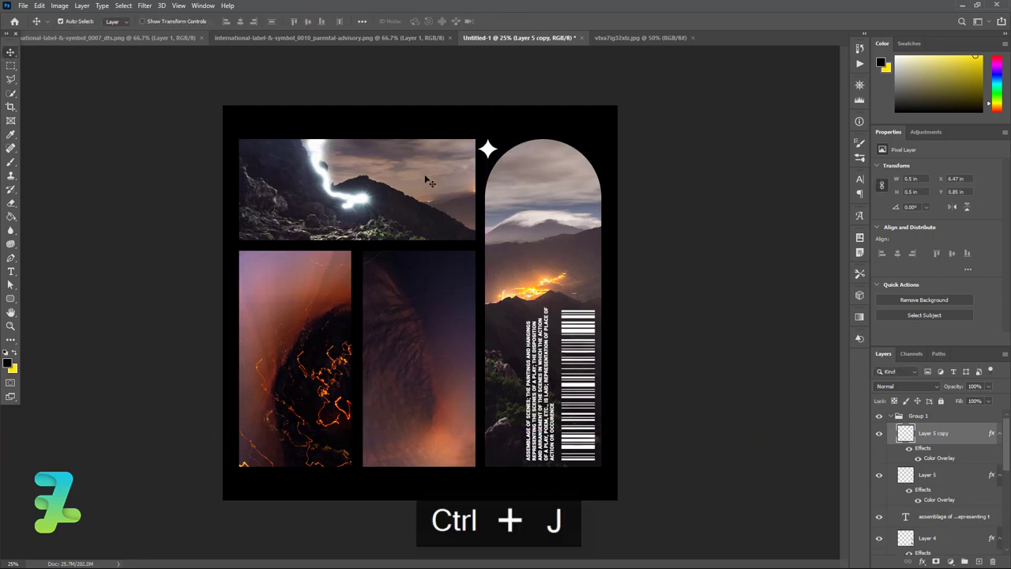
drag(489, 152, 592, 150)
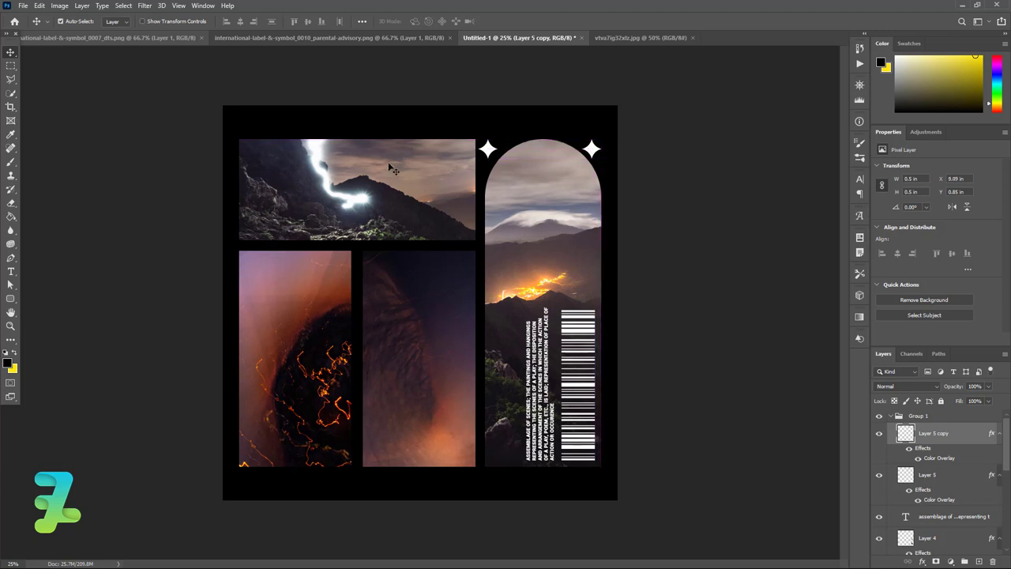
click(494, 155)
drag(493, 155, 494, 153)
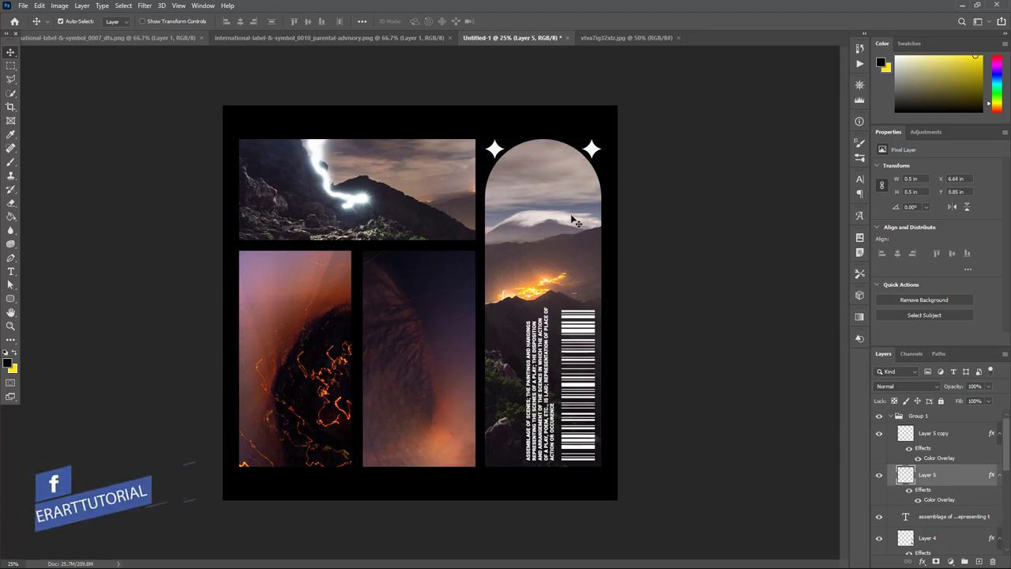
Float the Parental Advisory document and drag its artwork into the album cover
click(251, 38)
right_click(253, 38)
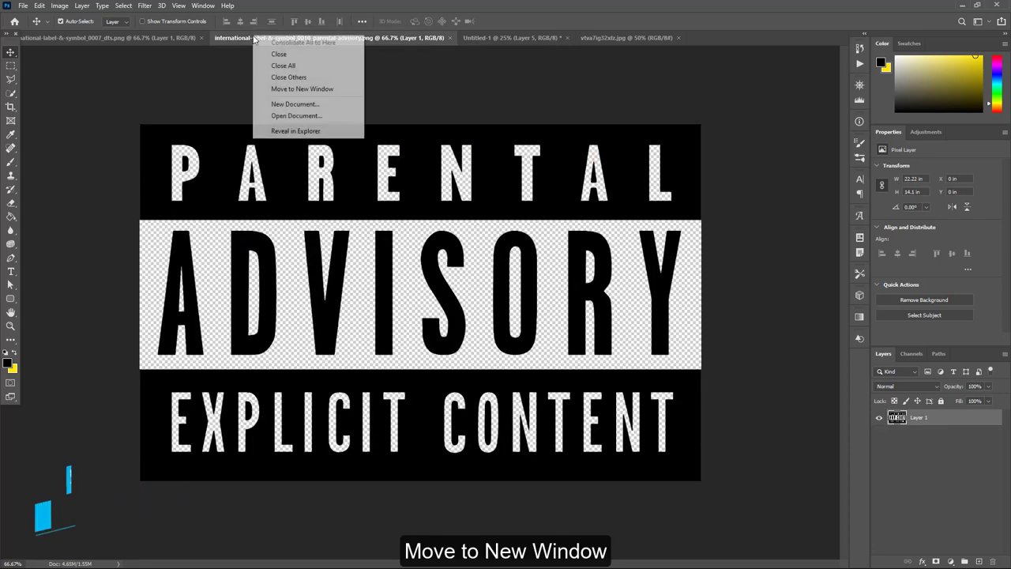
click(302, 89)
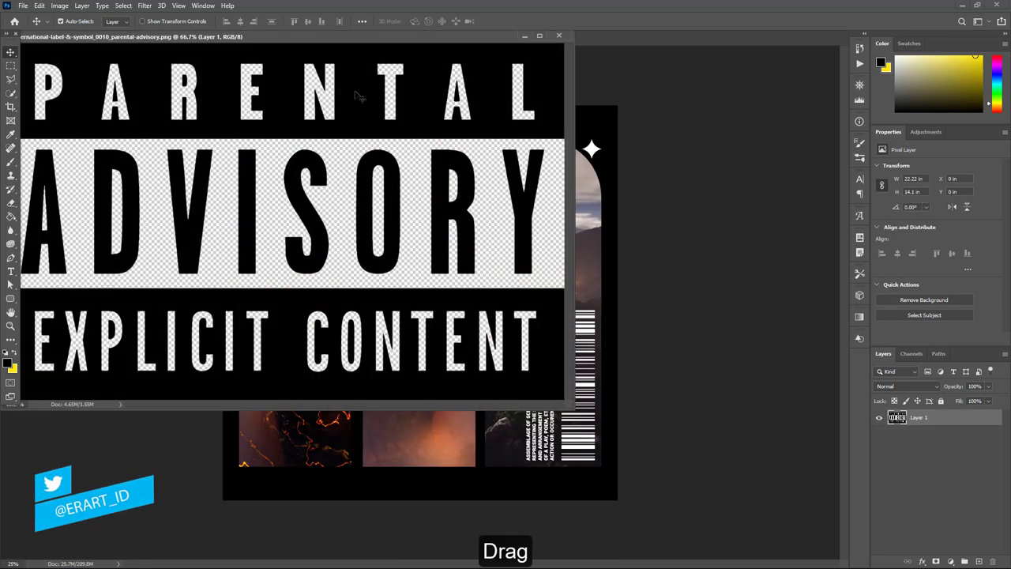
mouse_move(358, 93)
mouse_down()
mouse_move(582, 249)
mouse_move(334, 349)
mouse_up()
click(558, 35)
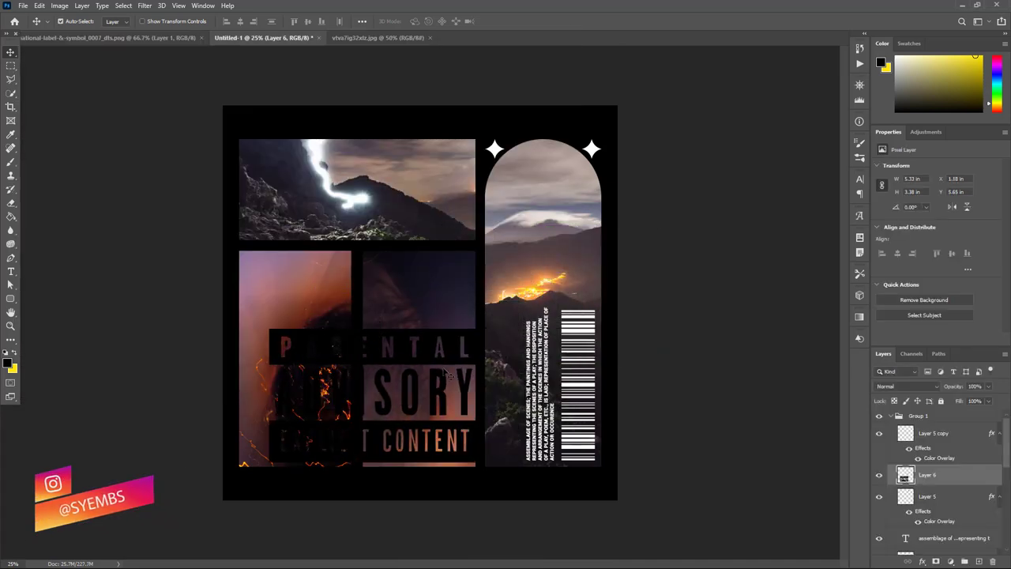
Give the Parental Advisory layer a white Color Overlay
double_click(955, 475)
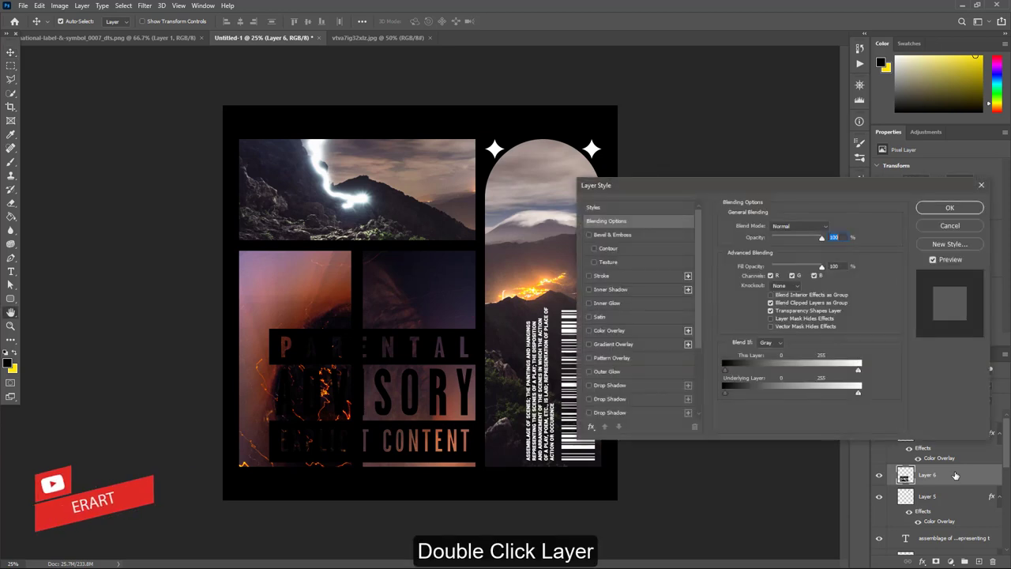
click(589, 331)
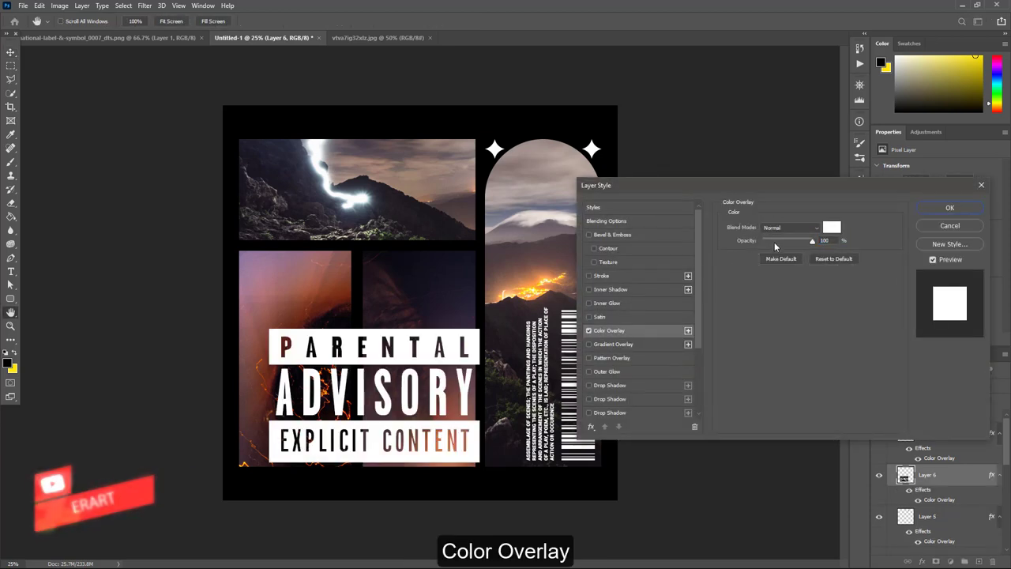
click(831, 228)
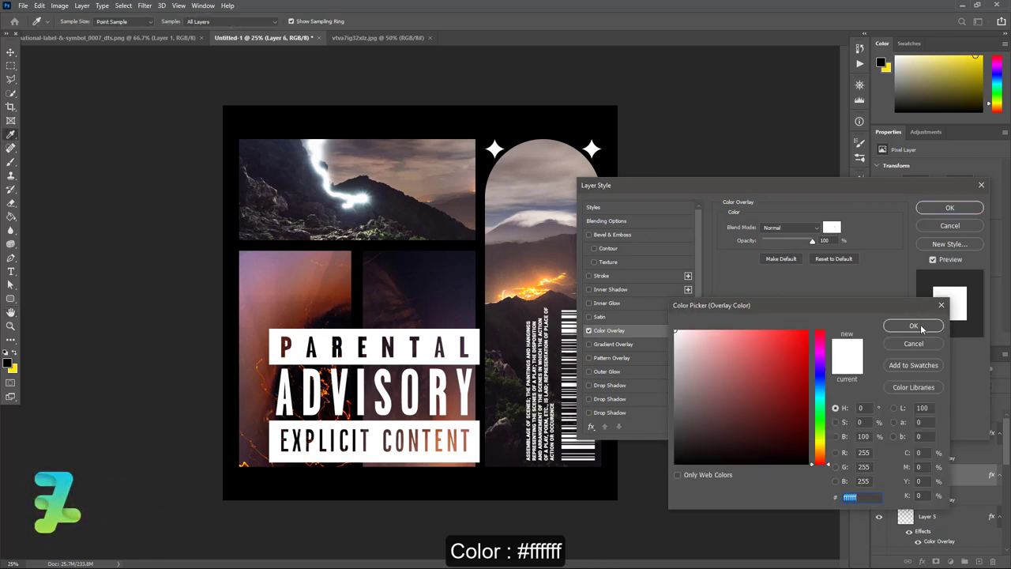
click(913, 326)
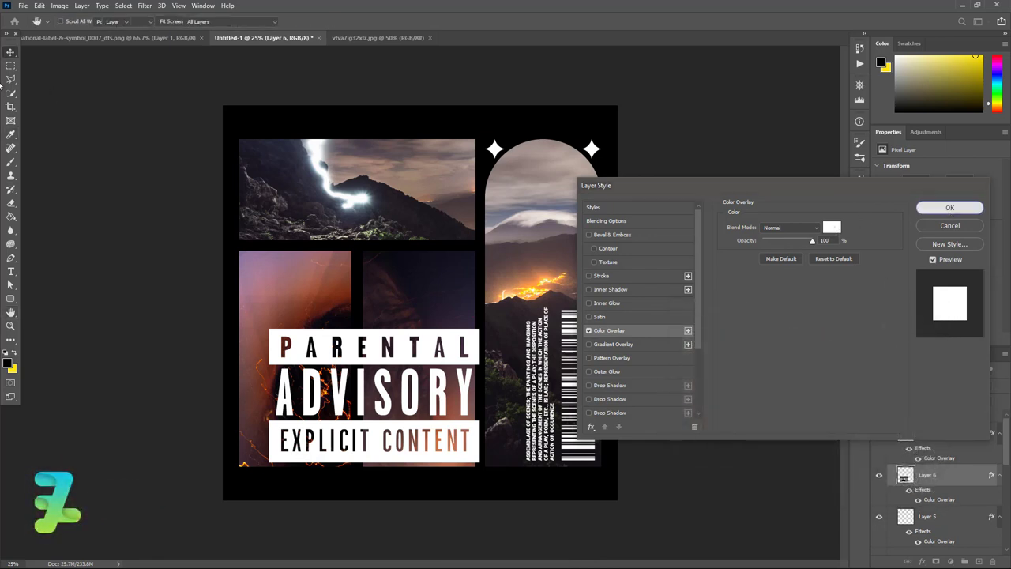
key(Return)
Shrink the advisory label to about a fifth and place it bottom-right
key(ctrl+t)
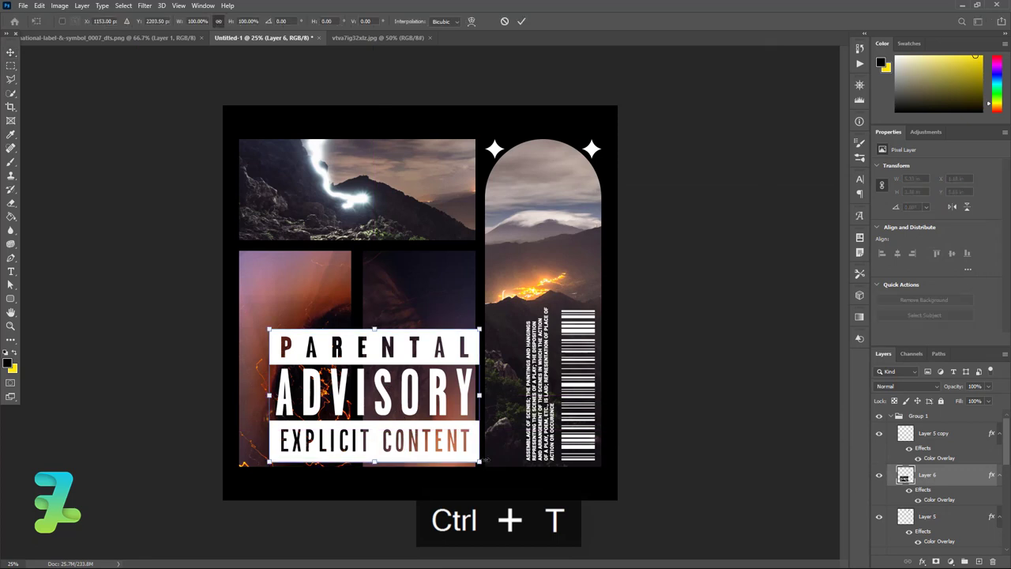
mouse_move(477, 460)
mouse_down()
mouse_move(314, 359)
mouse_move(316, 430)
mouse_move(578, 483)
mouse_up()
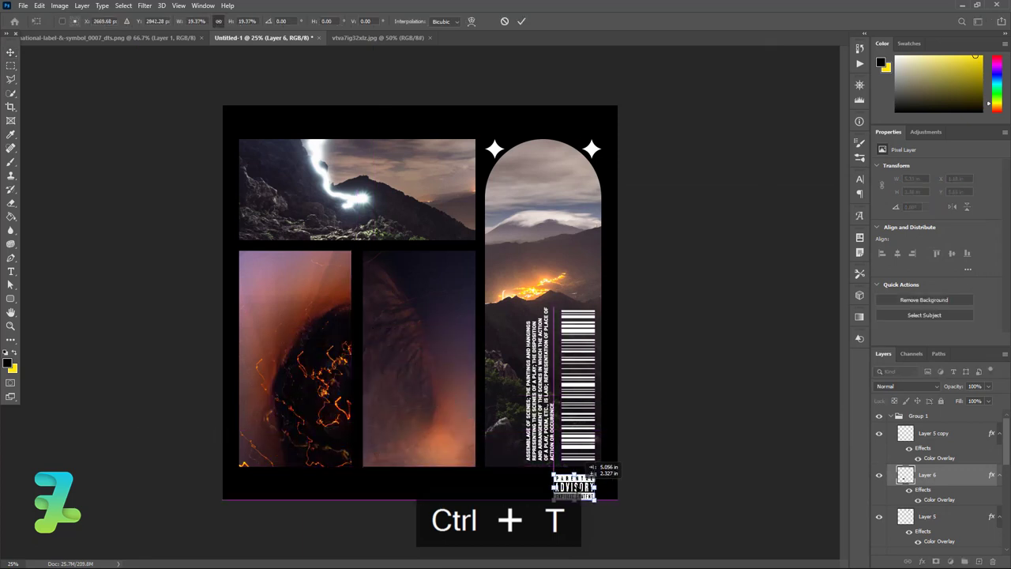
drag(578, 484, 569, 473)
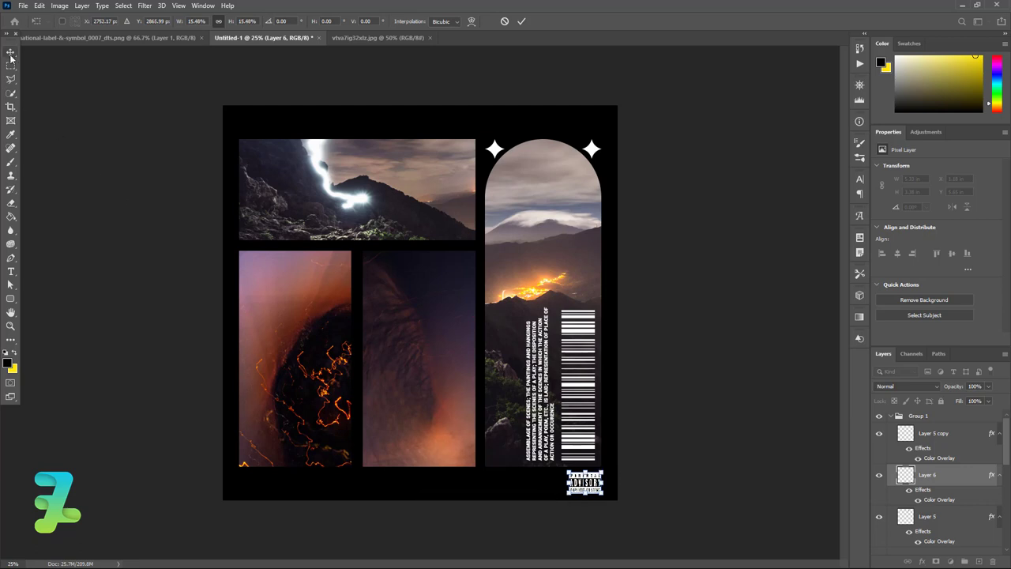
key(Return)
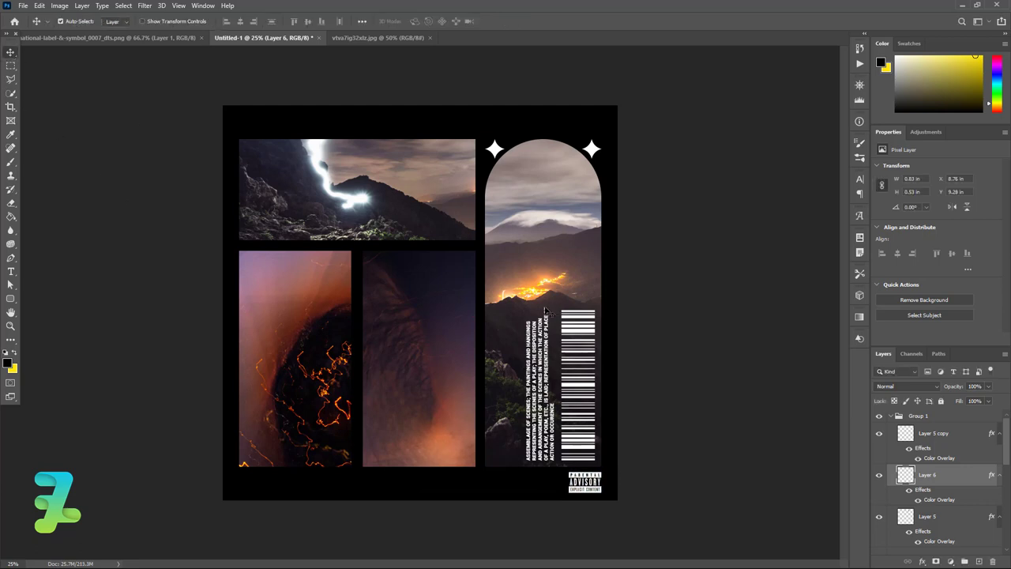
Float the DIGITAL dts document and copy its logo into the album cover
click(94, 42)
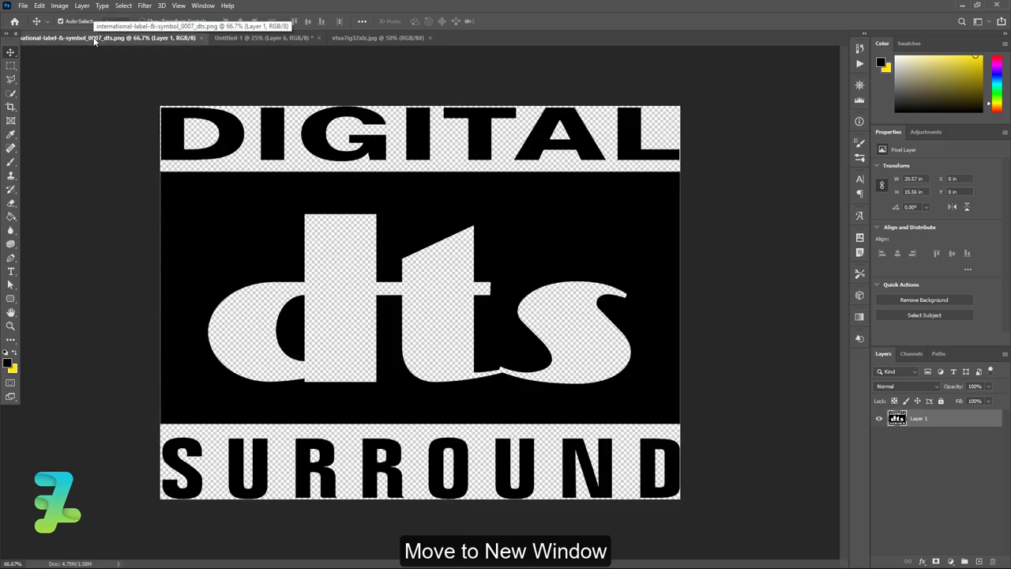
right_click(94, 41)
click(142, 91)
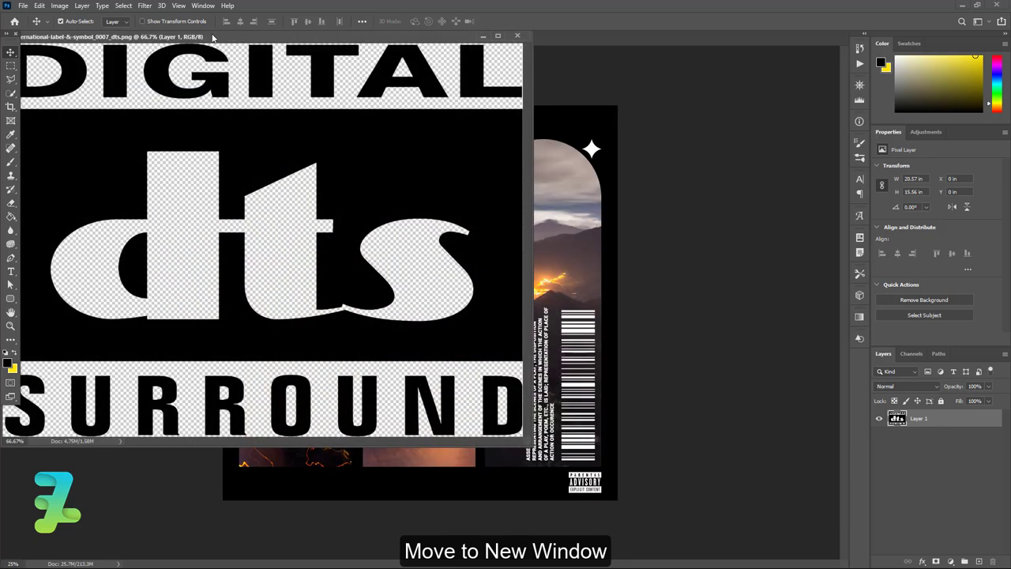
mouse_move(214, 38)
mouse_down()
mouse_move(238, 83)
mouse_move(612, 513)
mouse_up()
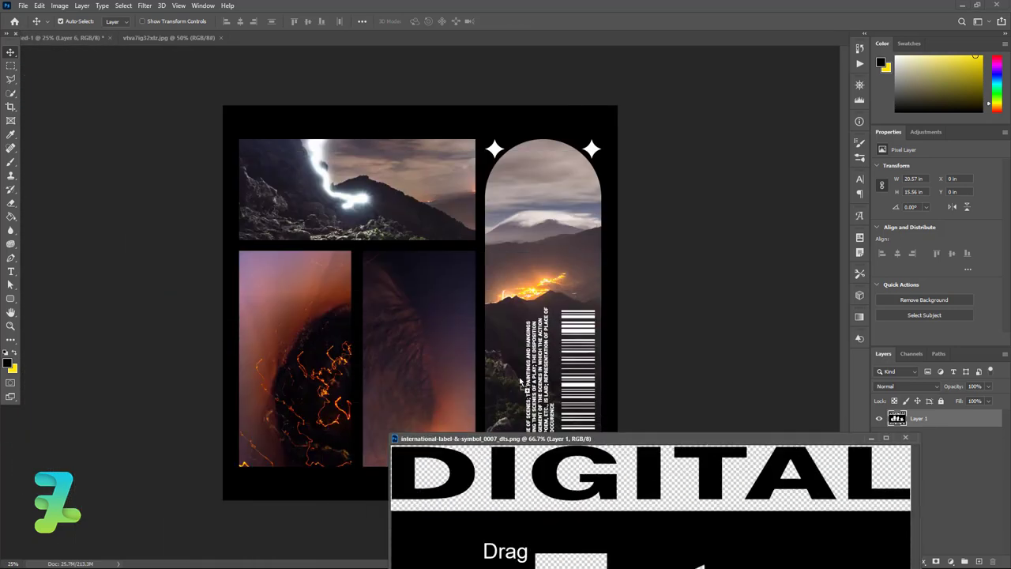
drag(524, 341, 526, 342)
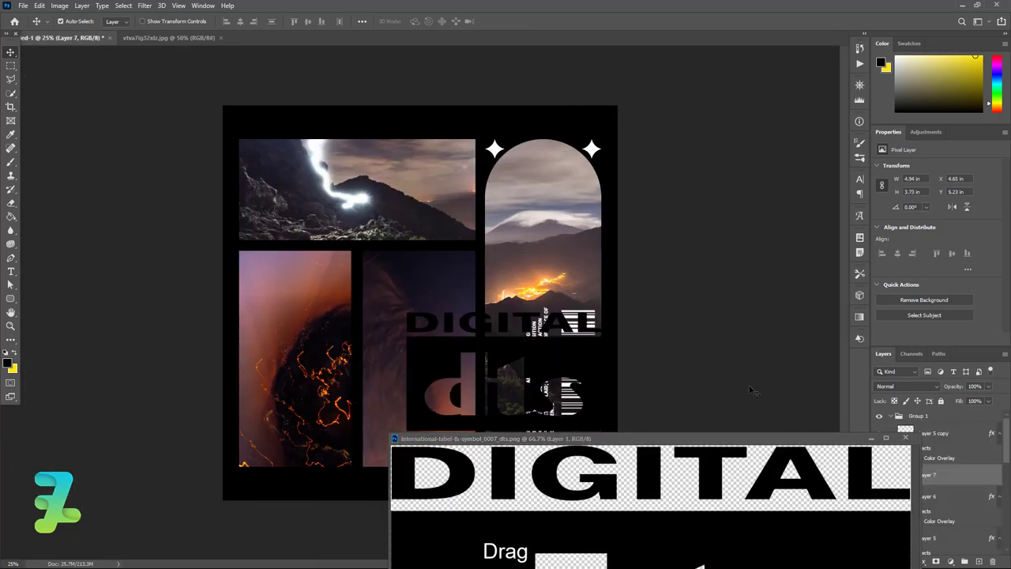
click(906, 438)
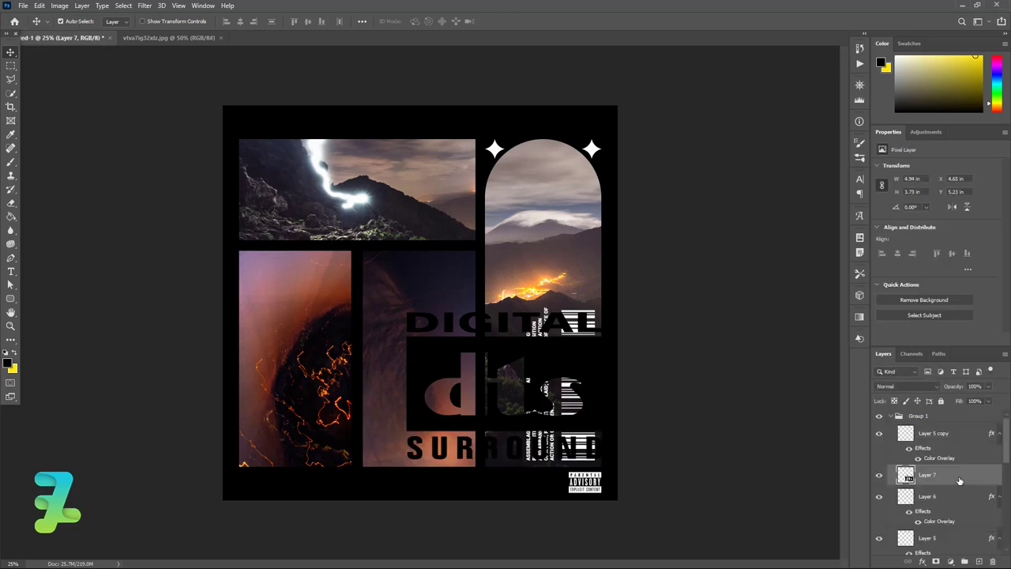
Turn the dts logo white with a Color Overlay layer style
double_click(958, 478)
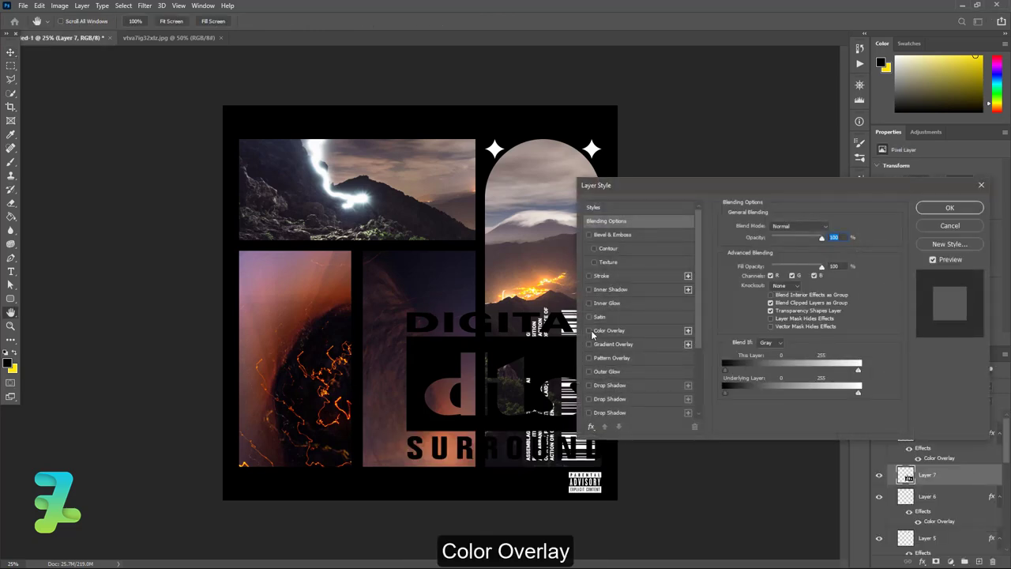
click(588, 330)
click(948, 208)
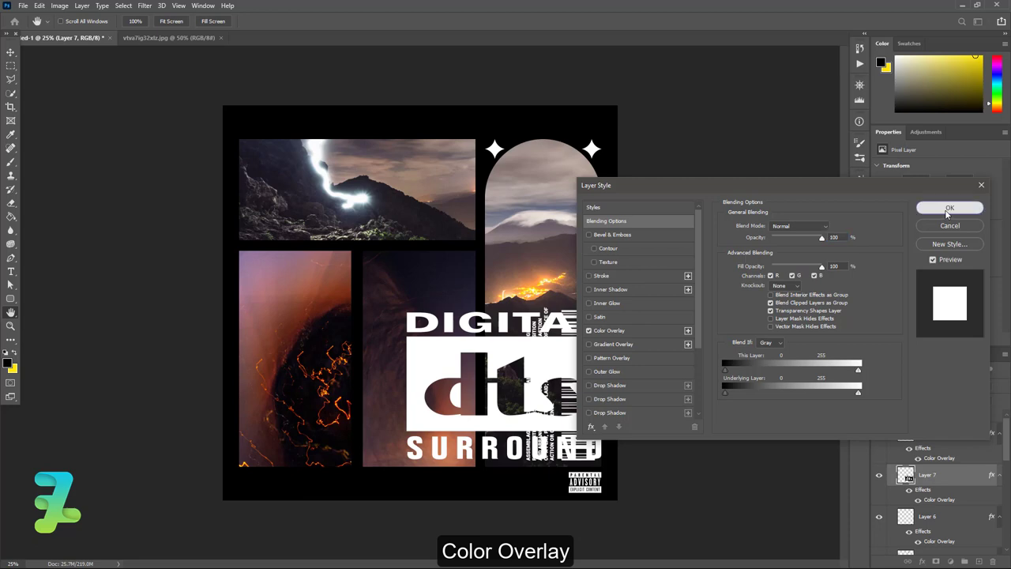
Scale the dts logo down to about 15%
key(ctrl+t)
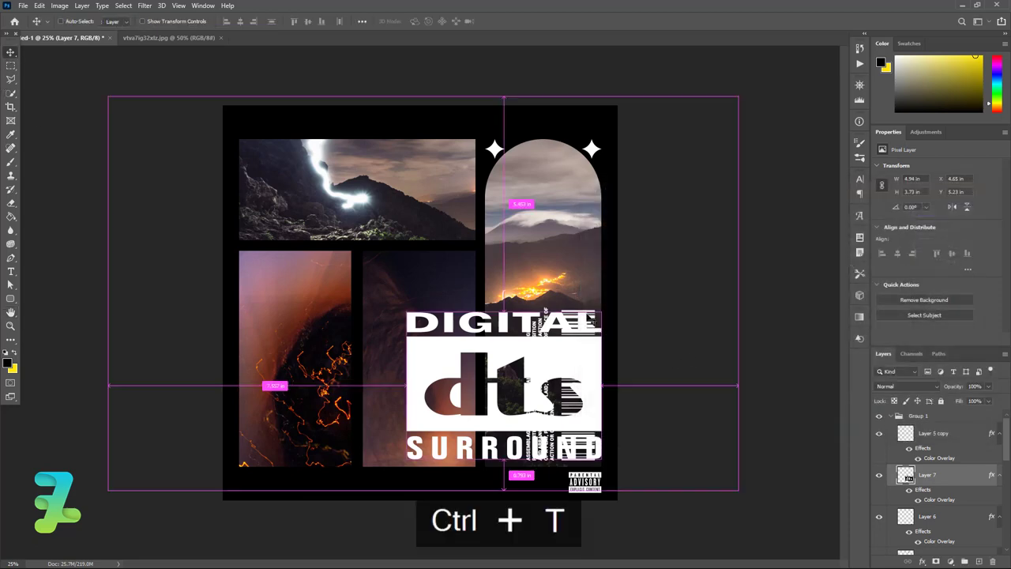
drag(604, 310, 408, 372)
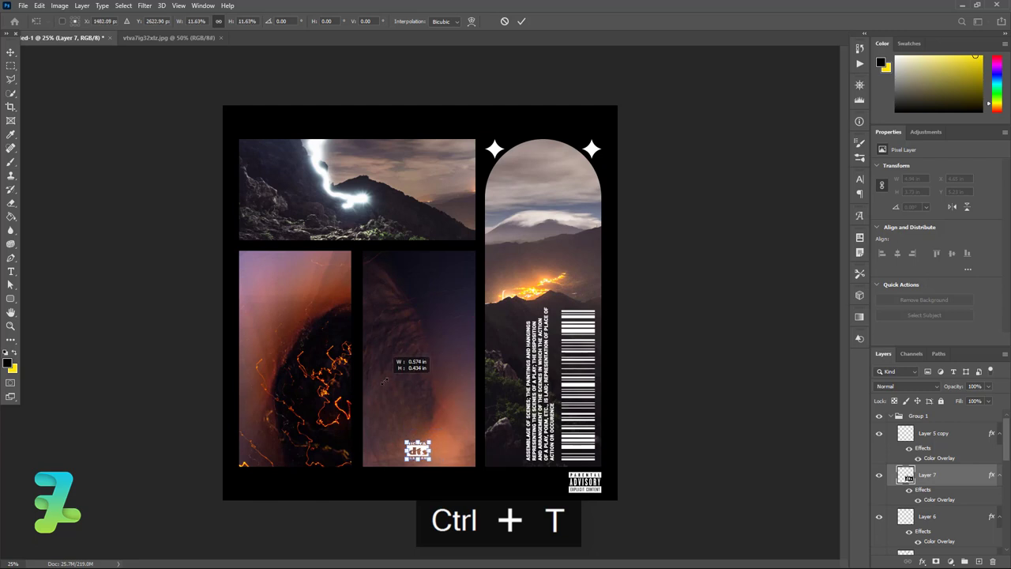
drag(408, 372, 399, 366)
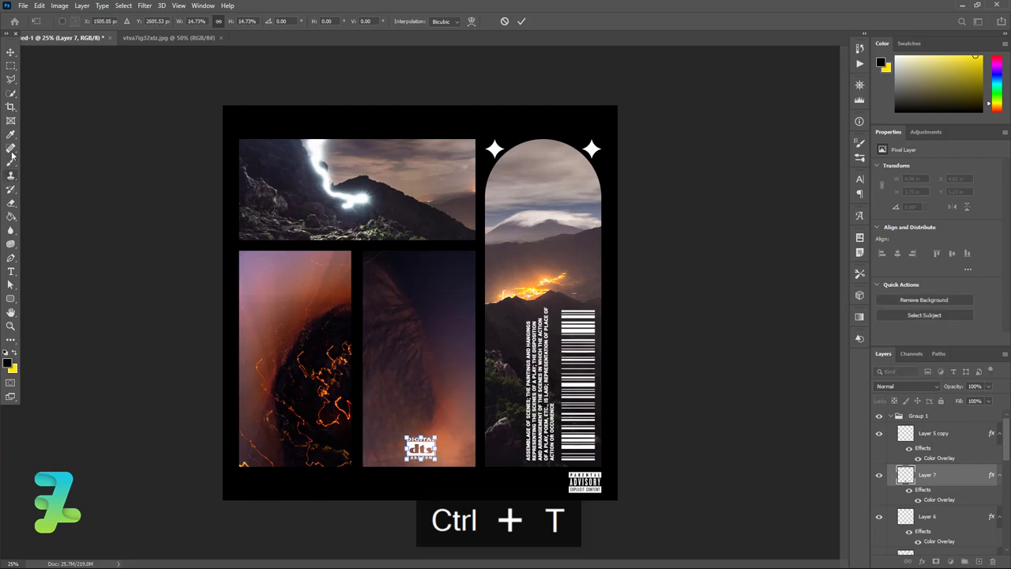
click(11, 51)
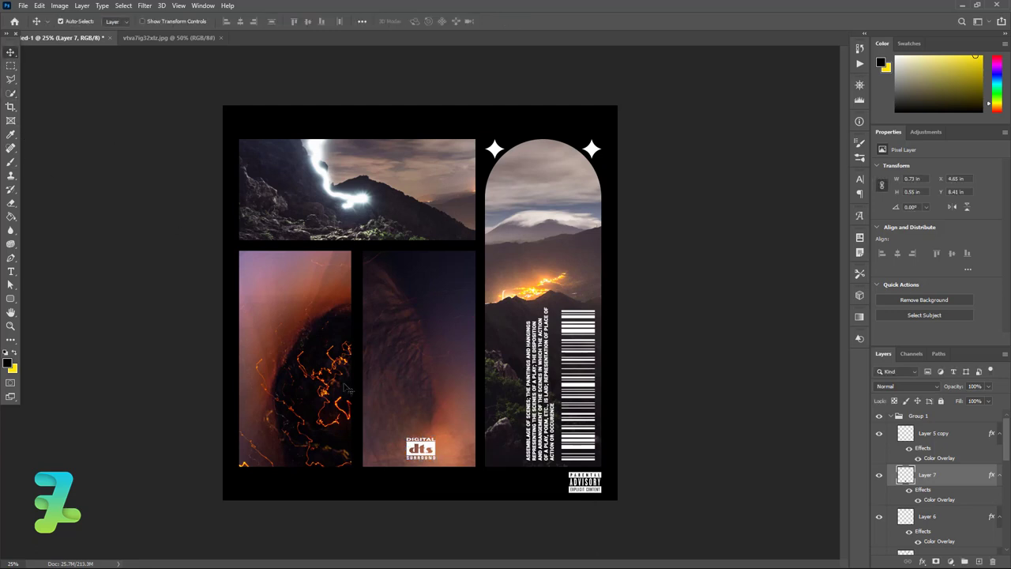
Position the dts logo beside the Parental Advisory label and shrink it slightly to match
drag(417, 451, 547, 487)
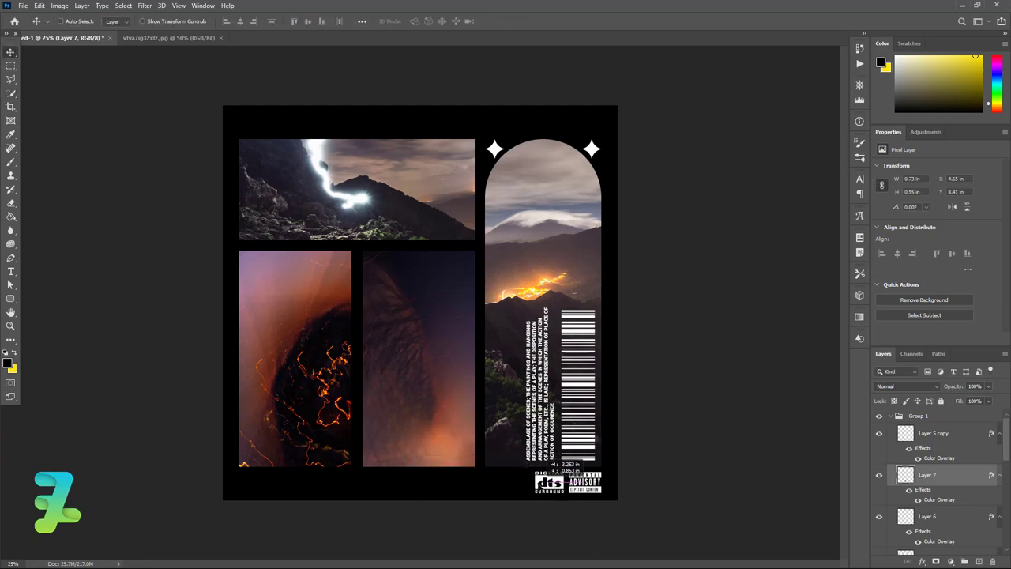
key(Right)
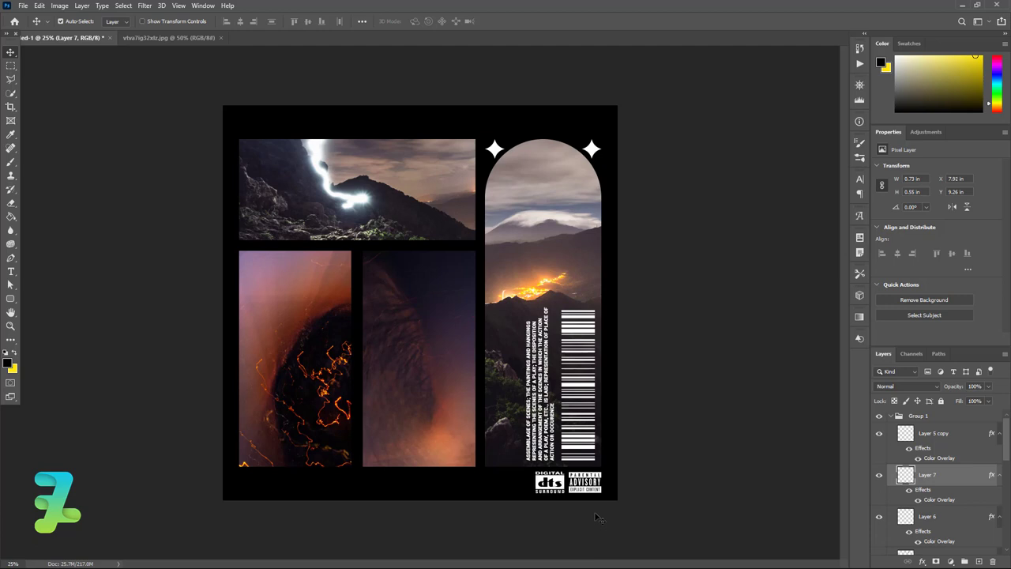
key(Up)
key(Right)
key(Down)
key(ctrl+t)
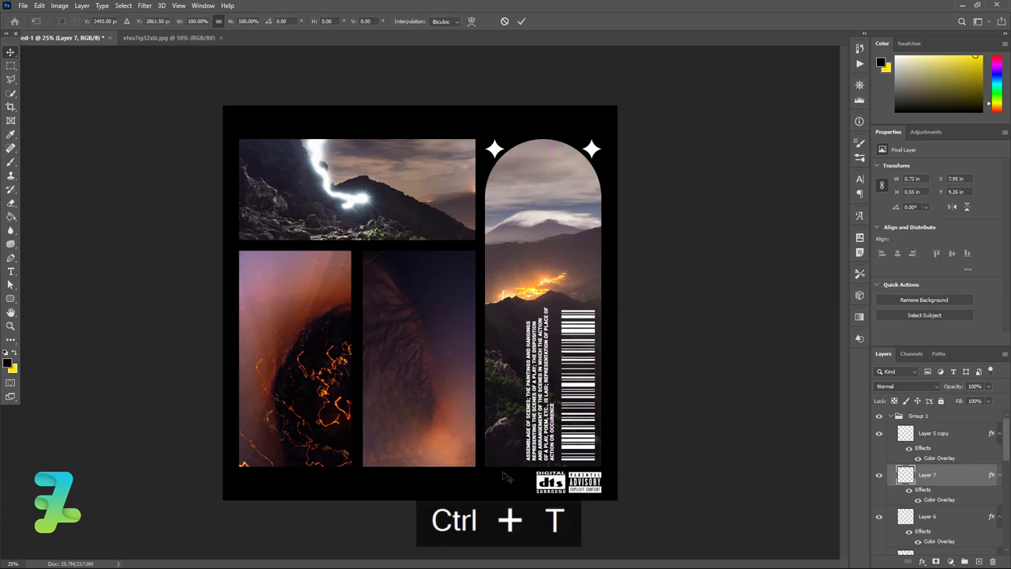
drag(535, 471, 538, 473)
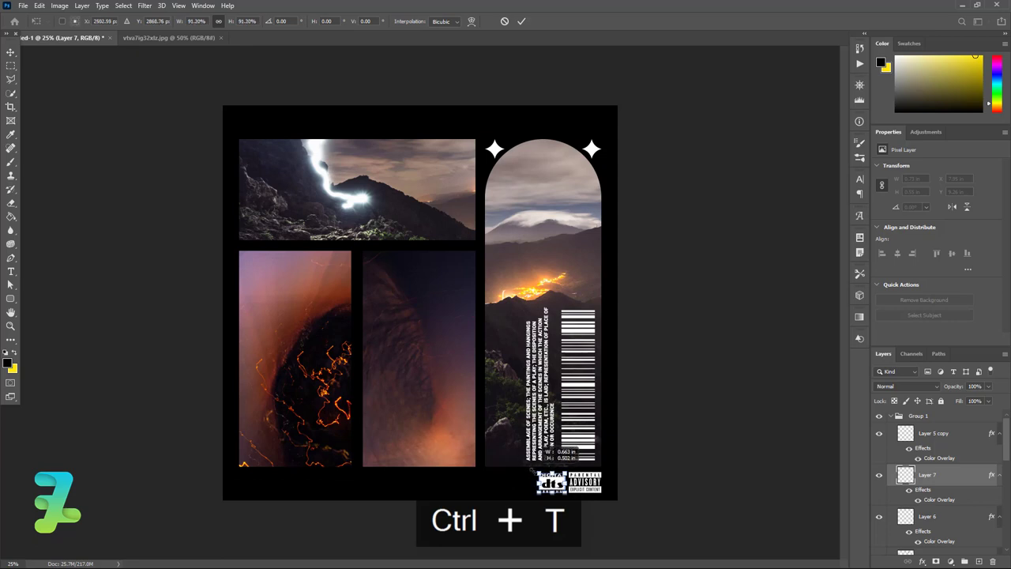
click(11, 52)
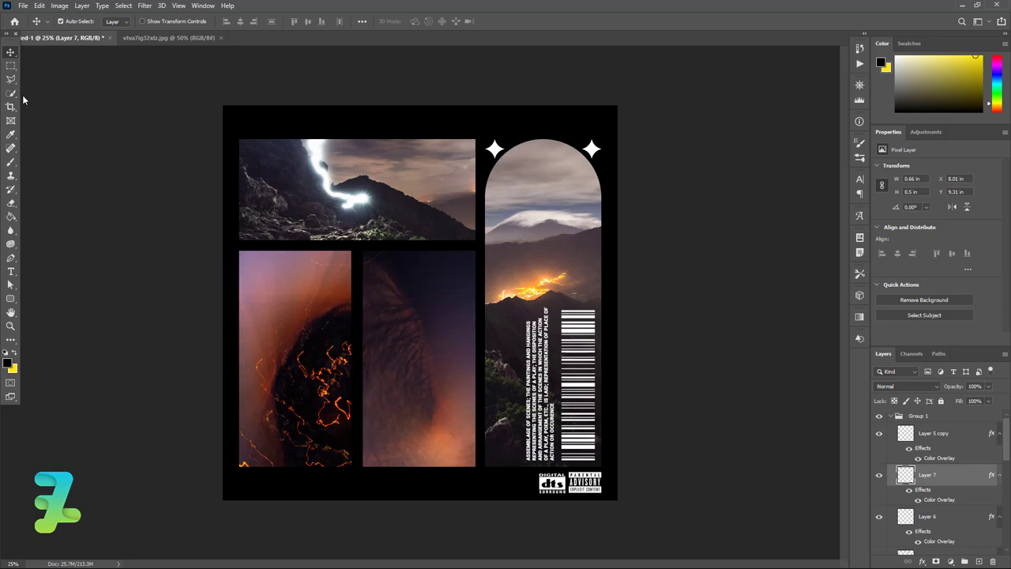
Set up the Type tool with the COBRE font at 14 pt
click(11, 271)
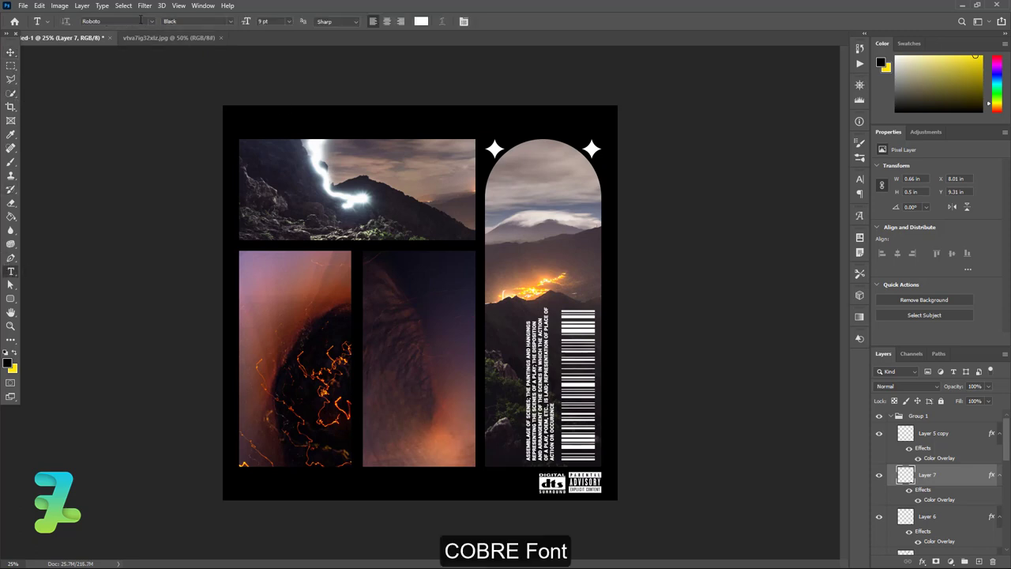
click(154, 22)
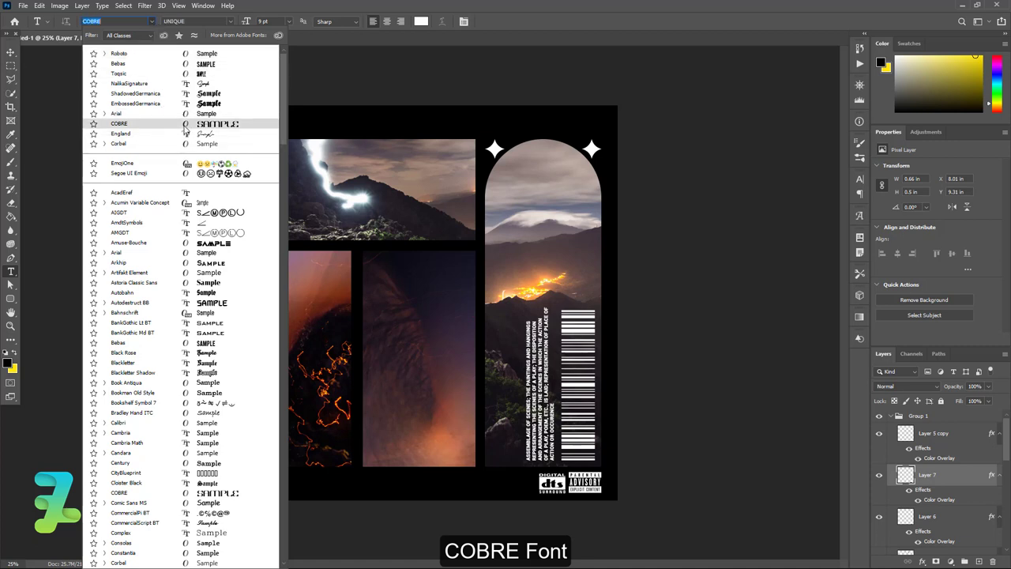
click(184, 123)
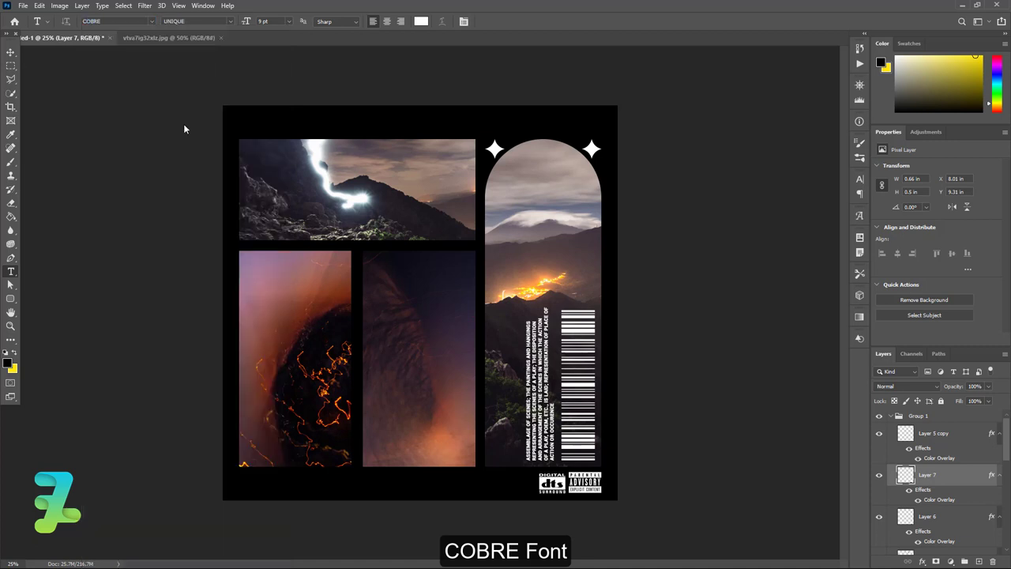
click(289, 21)
click(277, 91)
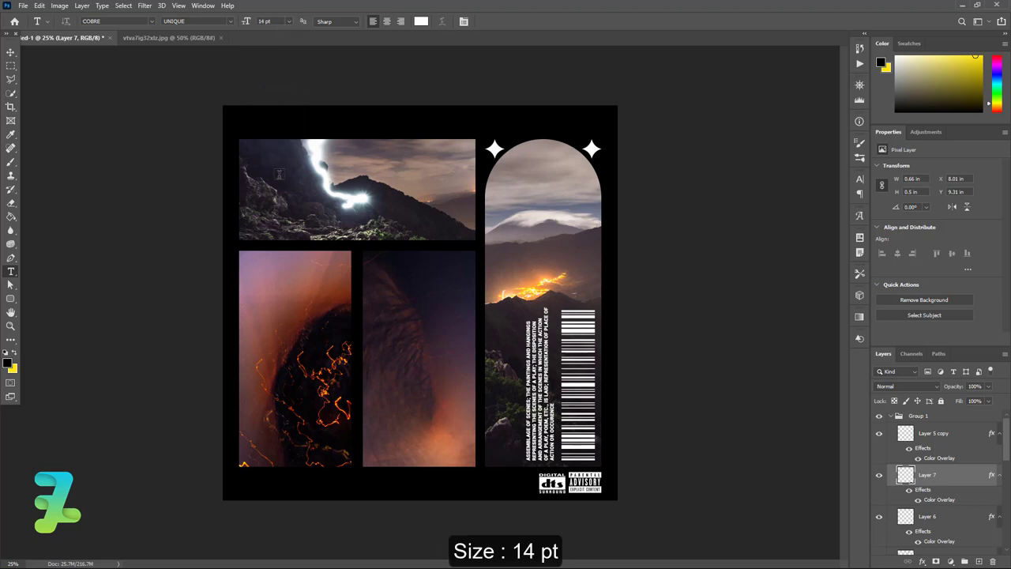
Type the SCENERY title on the top photo, sized 72 pt in white
click(279, 176)
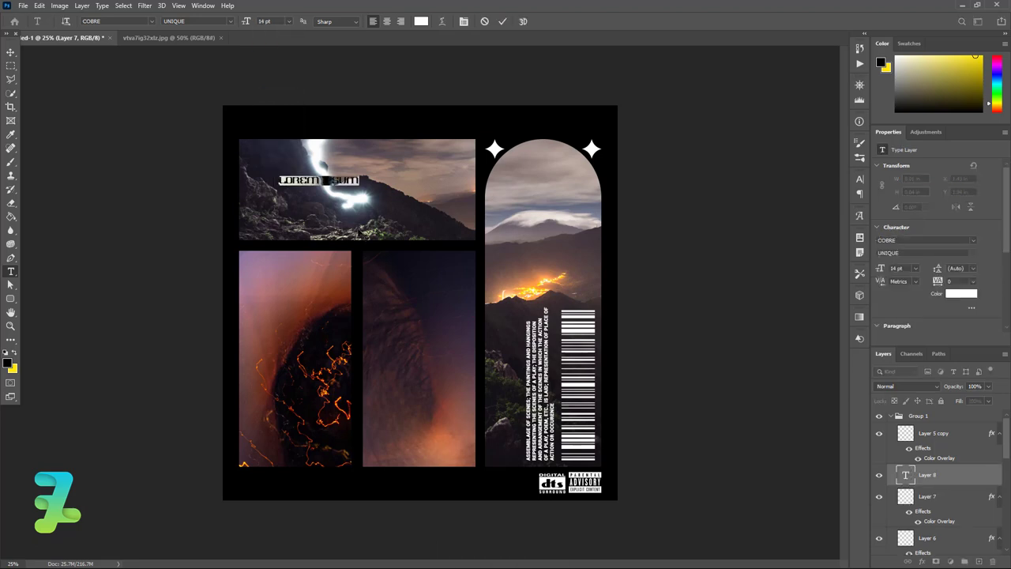
text(SCENE)
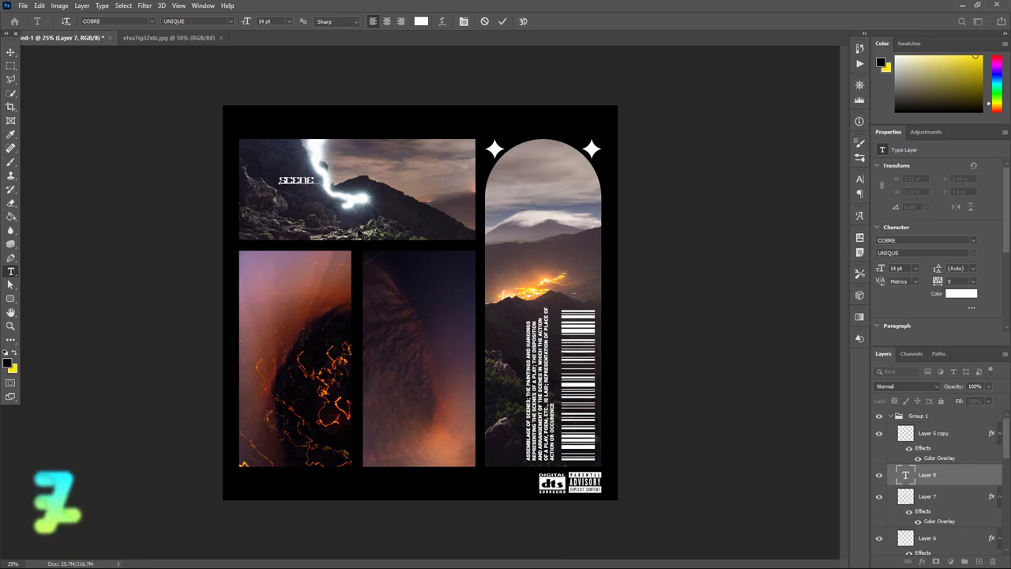
text(R)
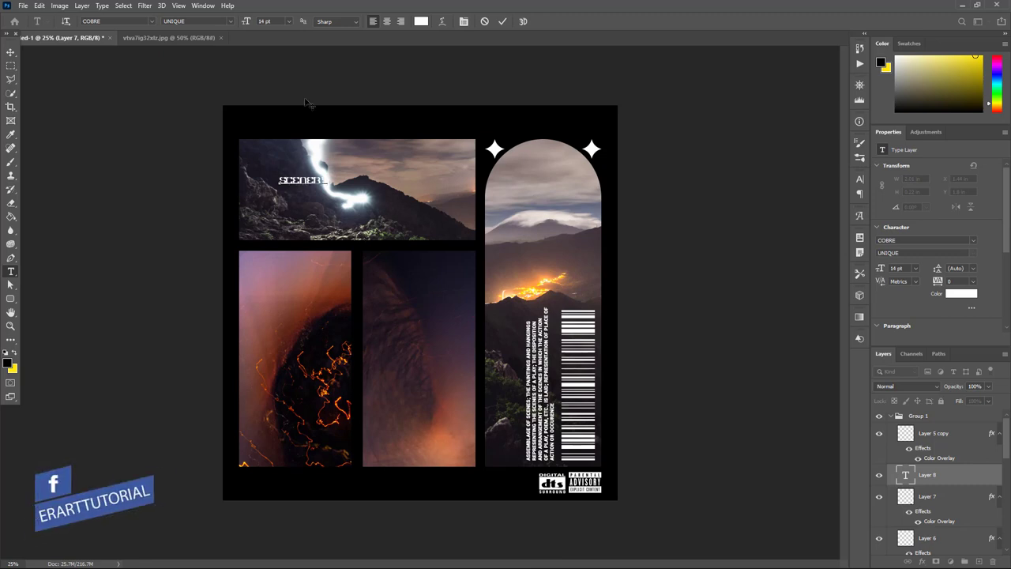
key(ctrl+a)
click(289, 22)
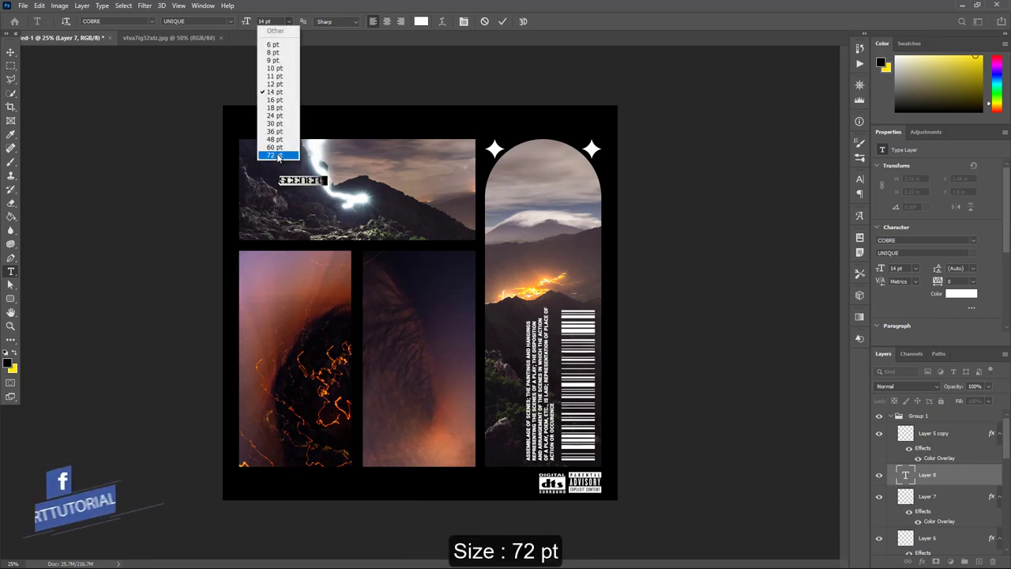
click(277, 156)
click(420, 22)
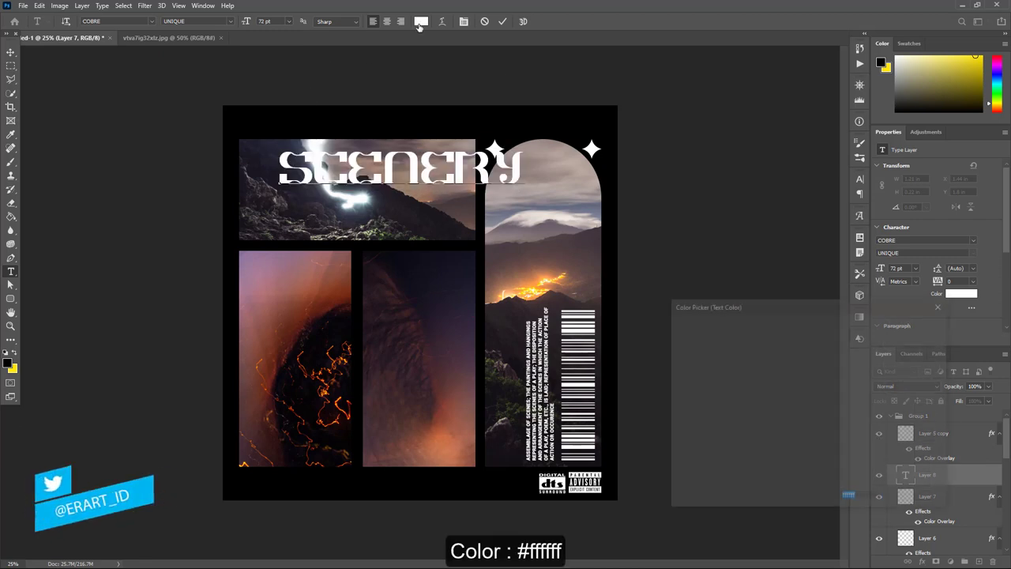
click(912, 327)
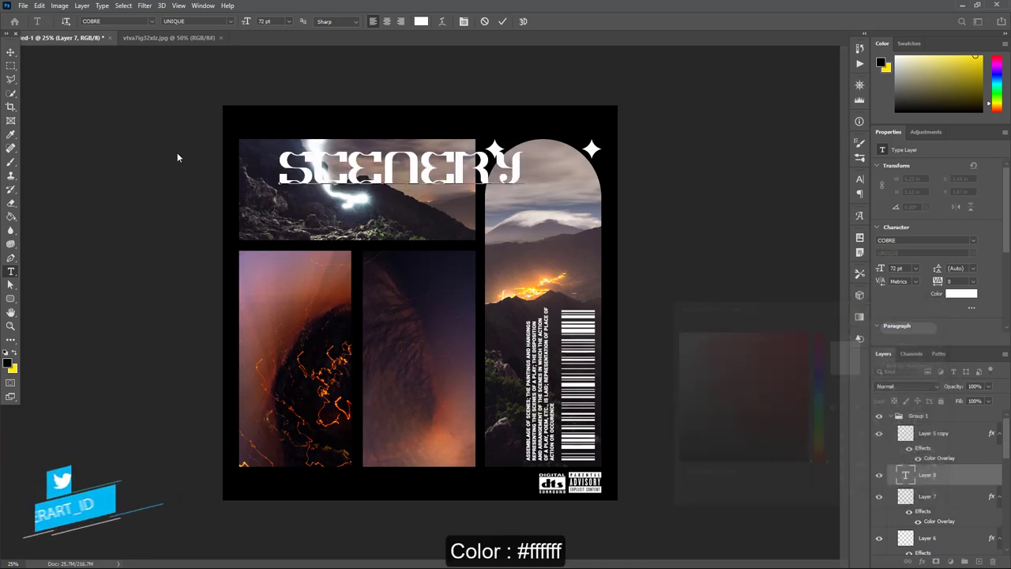
click(10, 51)
Move the SCENERY title down-left and scale it to about 81% within the top panel
drag(449, 149, 418, 174)
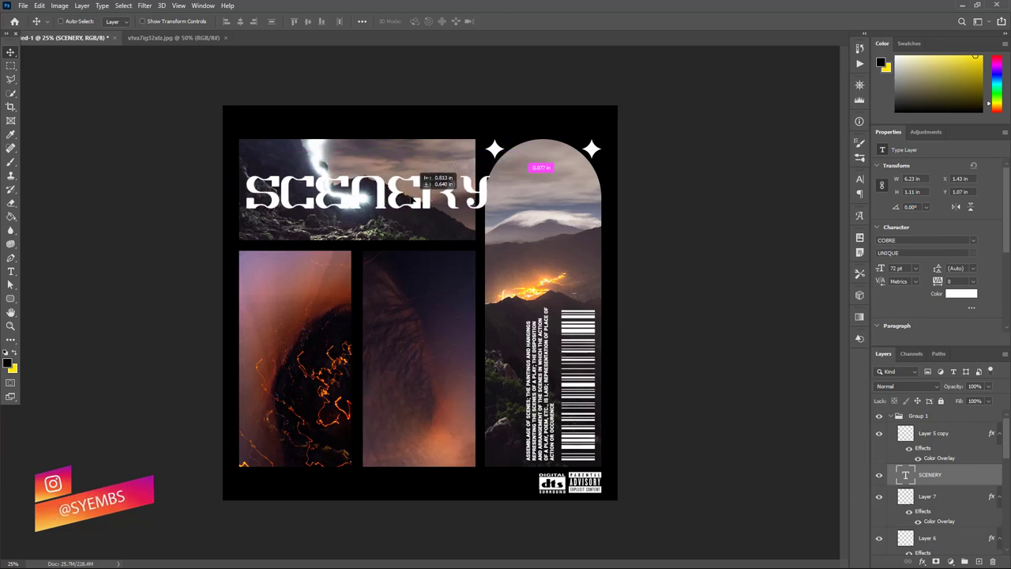
key(ctrl+t)
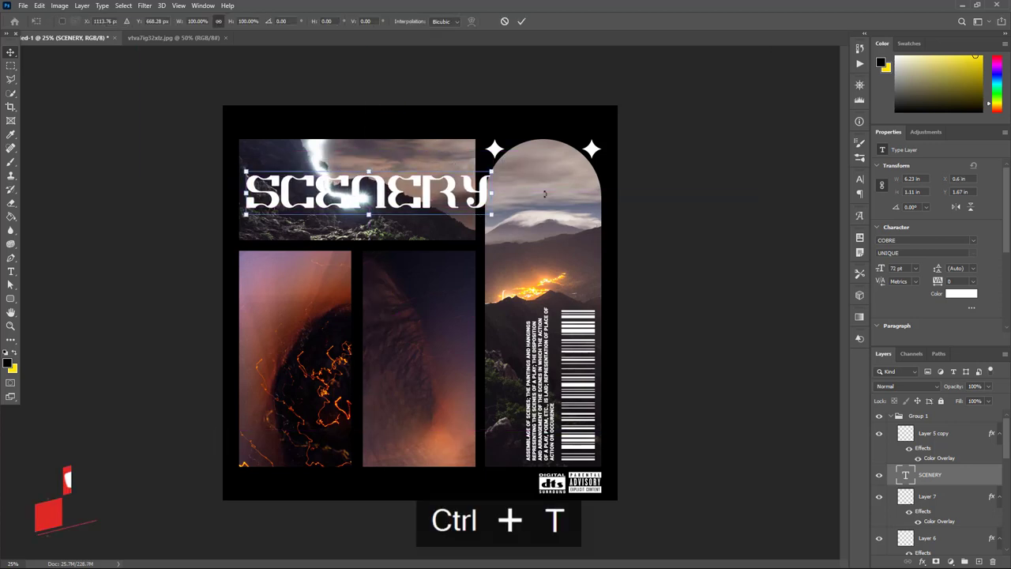
drag(491, 171, 467, 179)
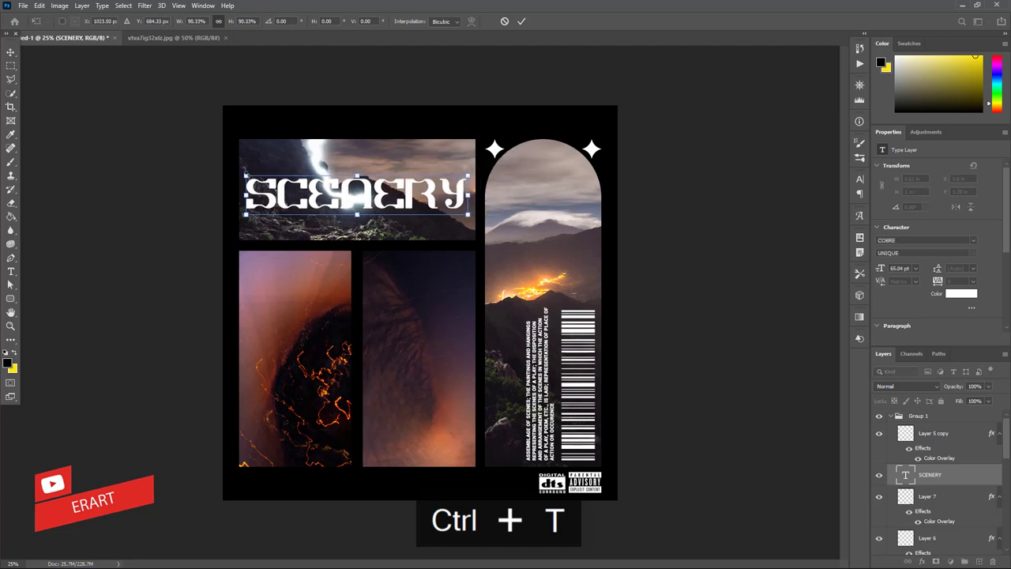
drag(246, 176, 269, 180)
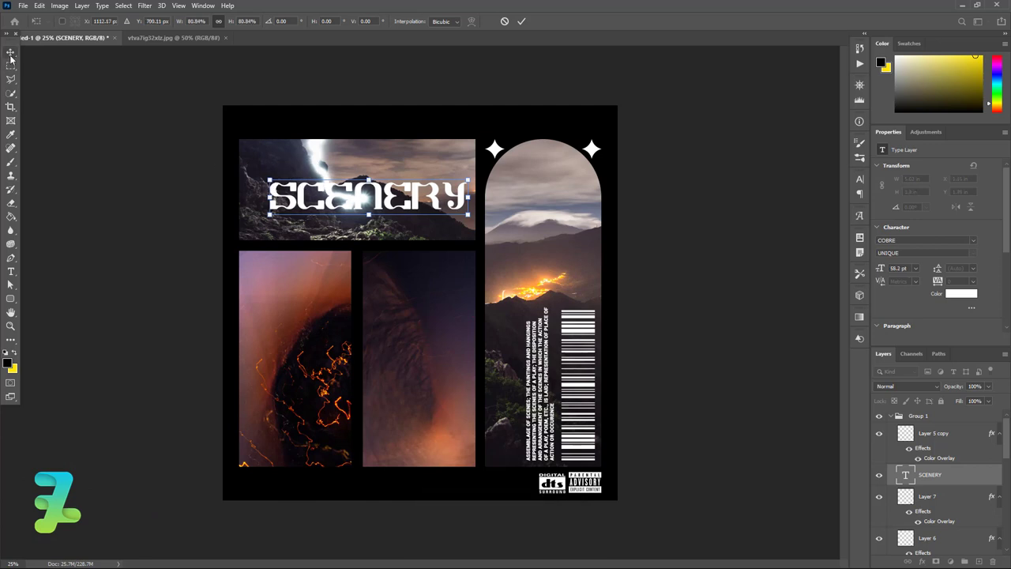
key(Return)
Align SCENERY to the Rectangle 1 panel's horizontal and vertical centres, then deselect
click(448, 236)
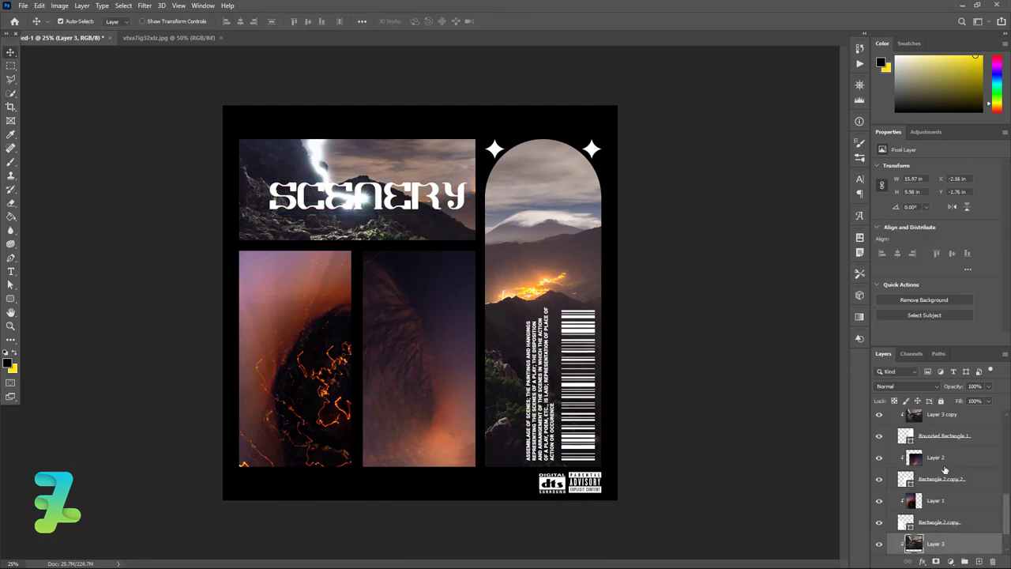
scroll(982, 511, up, 1)
scroll(1007, 505, down, 4)
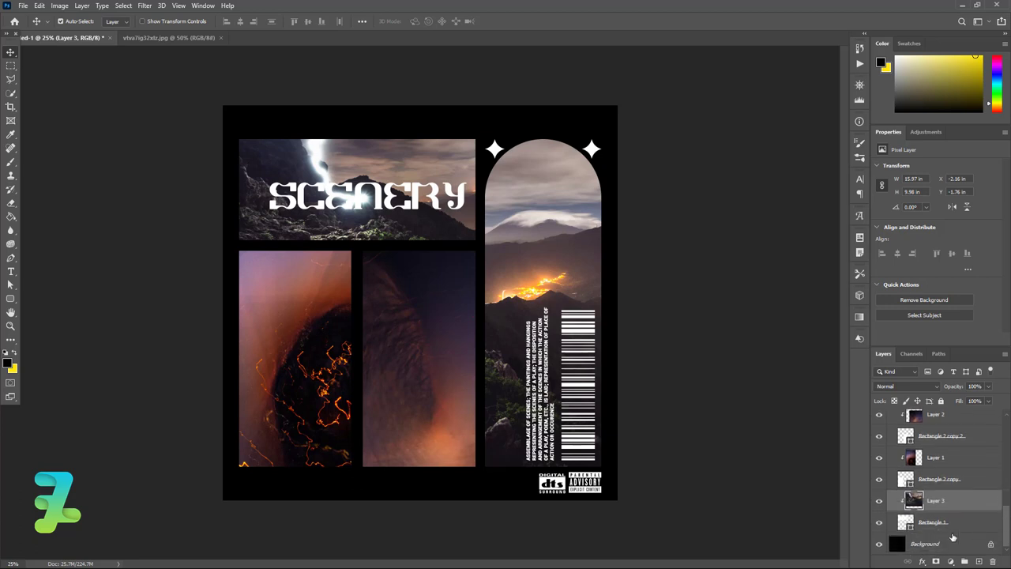
click(904, 523)
ctrl+click(904, 523)
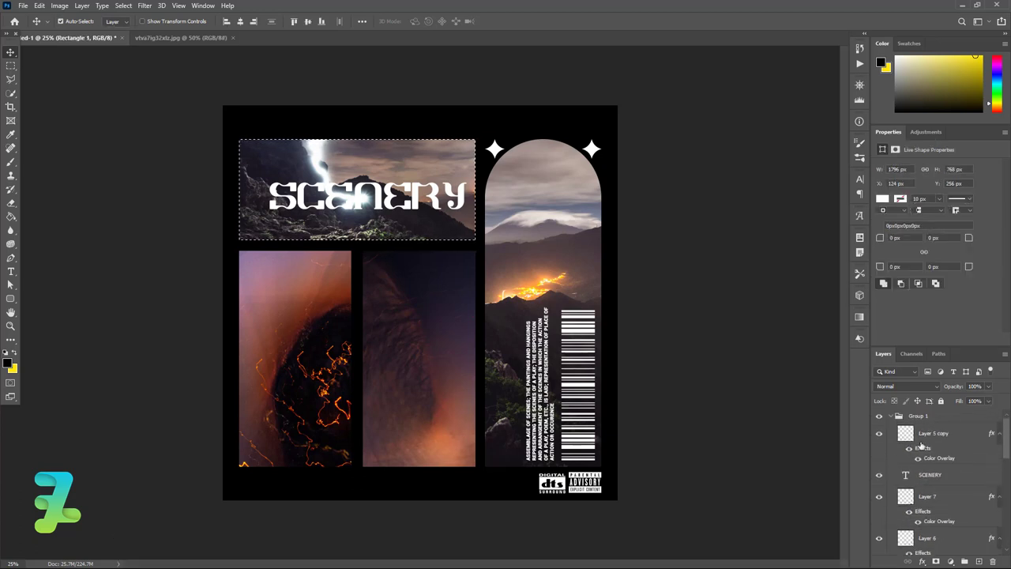
click(908, 474)
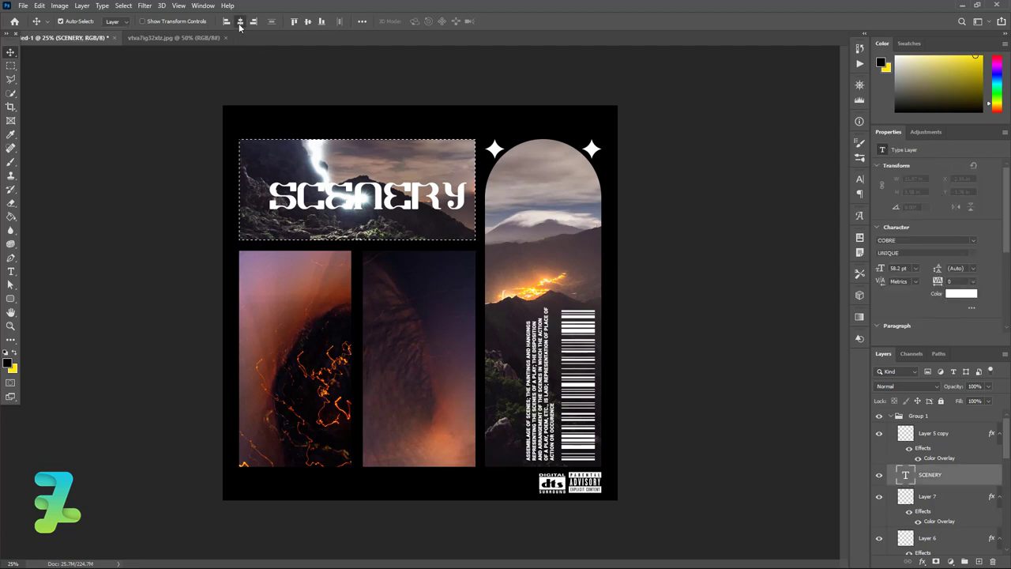
click(240, 24)
click(309, 22)
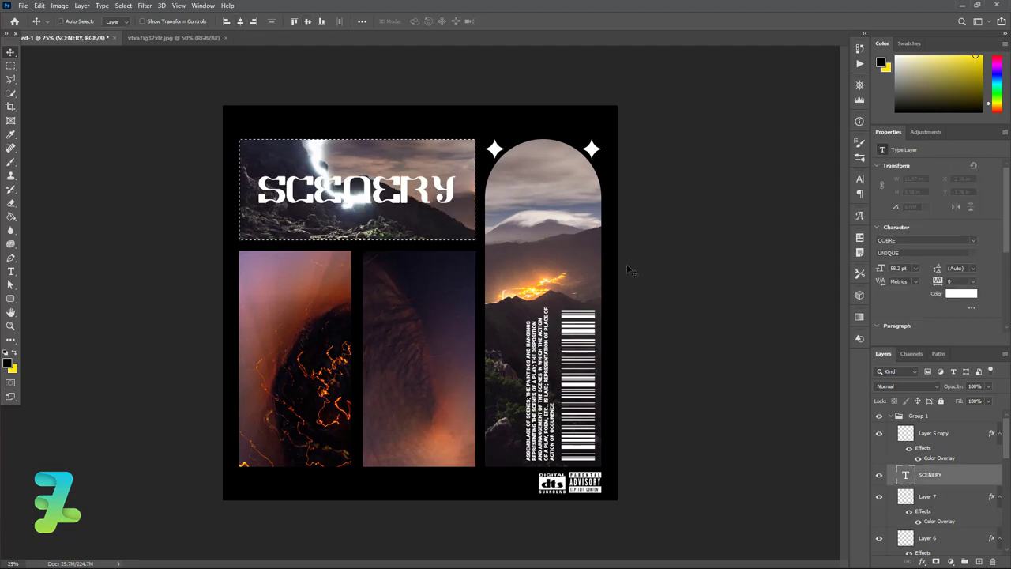
key(ctrl+d)
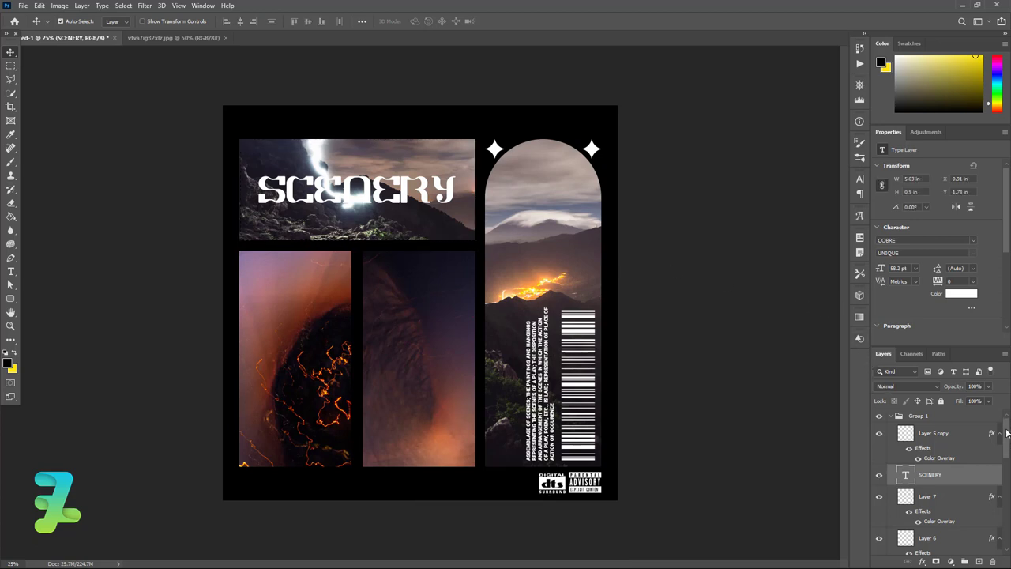
drag(1006, 432, 1008, 478)
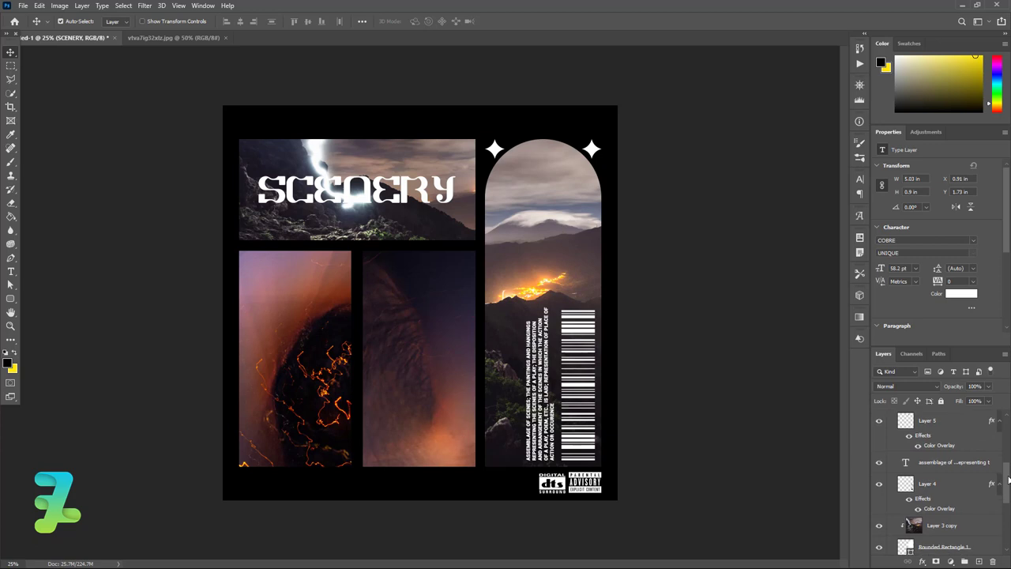
drag(1008, 479, 1007, 539)
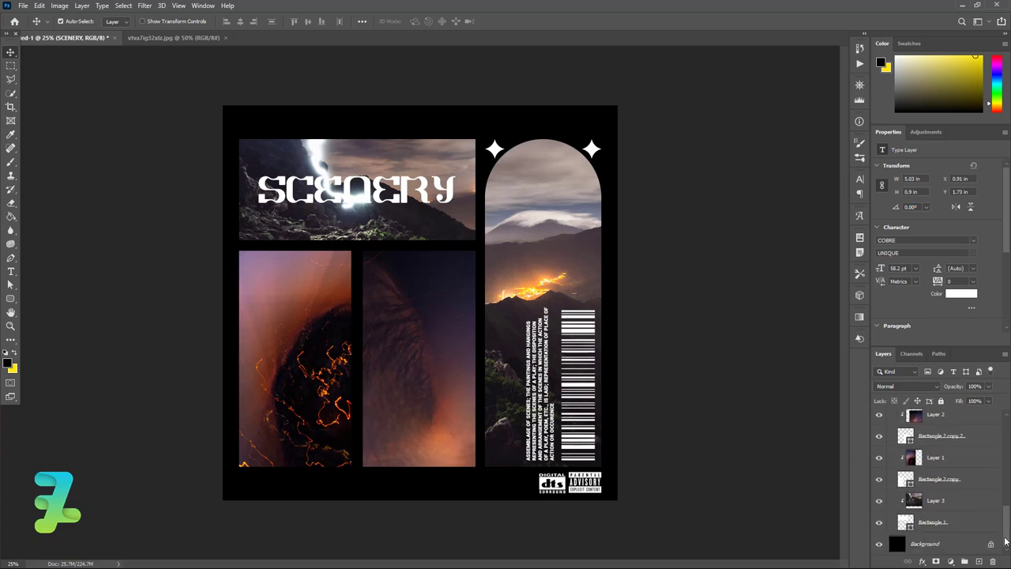
Apply a 30.4-pixel Gaussian Blur to the Layer 3 mountain photo
click(973, 499)
click(142, 8)
mouse_move(151, 125)
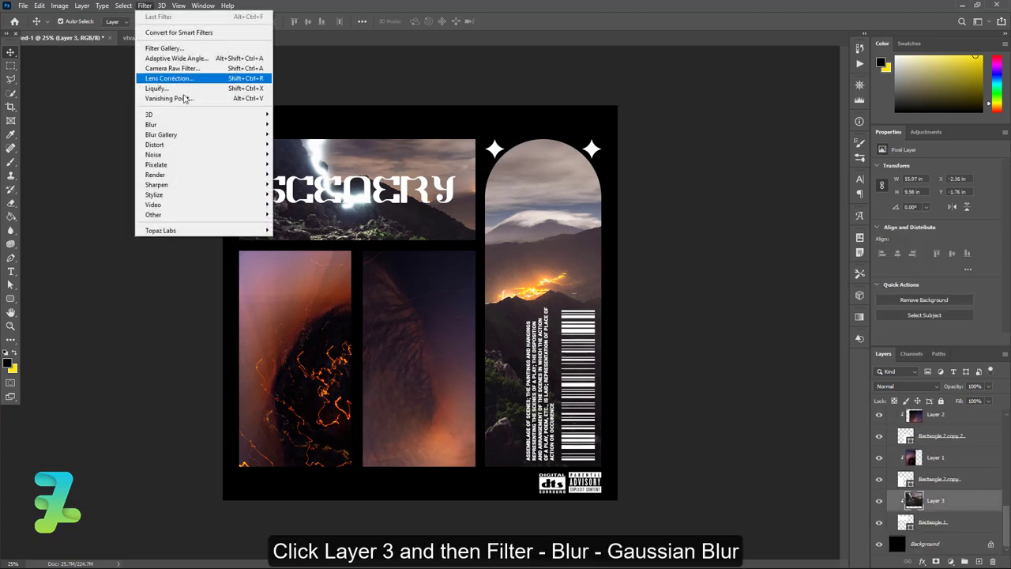
click(298, 163)
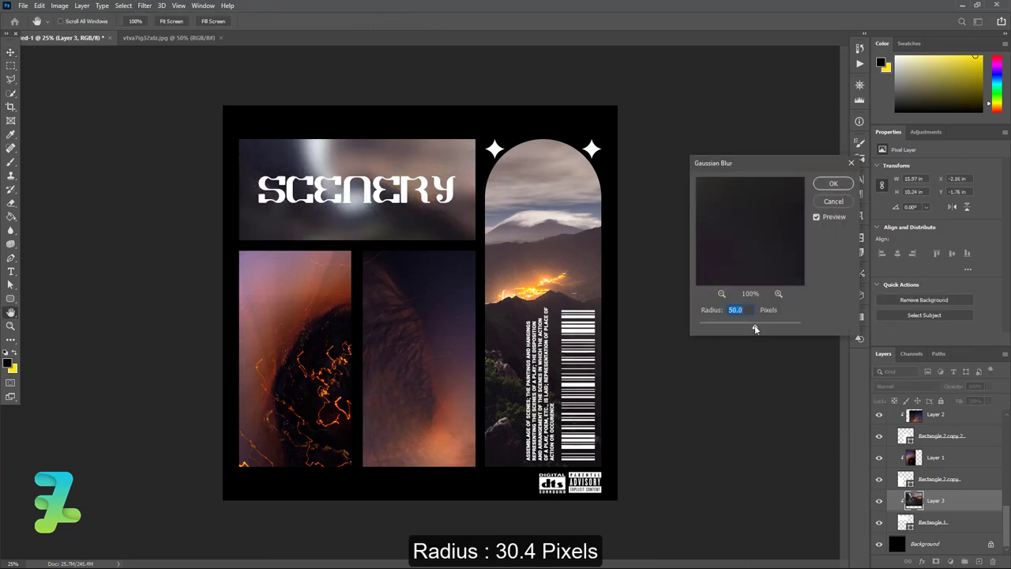
drag(755, 327, 734, 327)
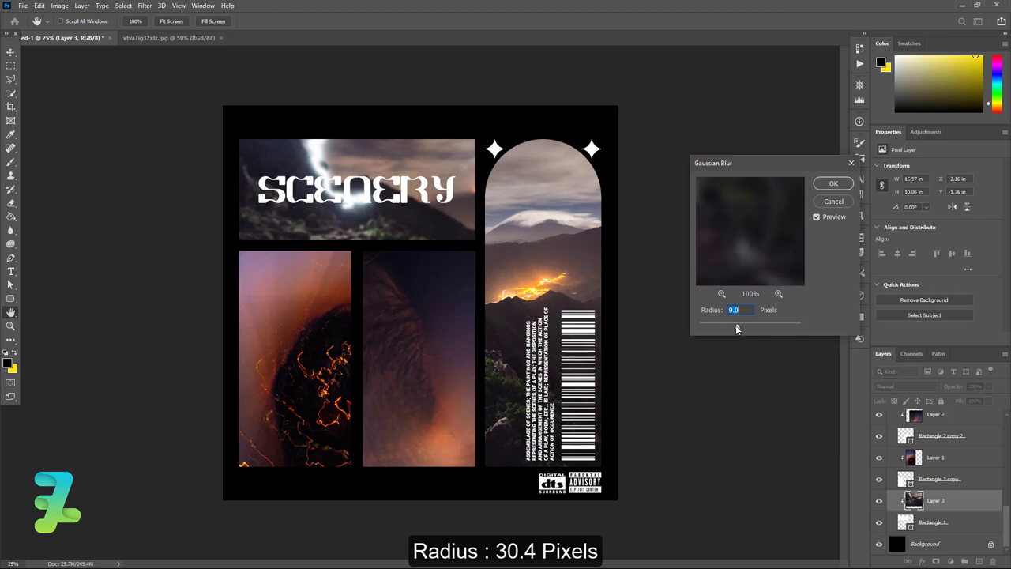
drag(736, 329, 728, 331)
mouse_move(722, 330)
mouse_down()
mouse_move(710, 329)
mouse_move(736, 331)
mouse_up()
drag(736, 331, 748, 333)
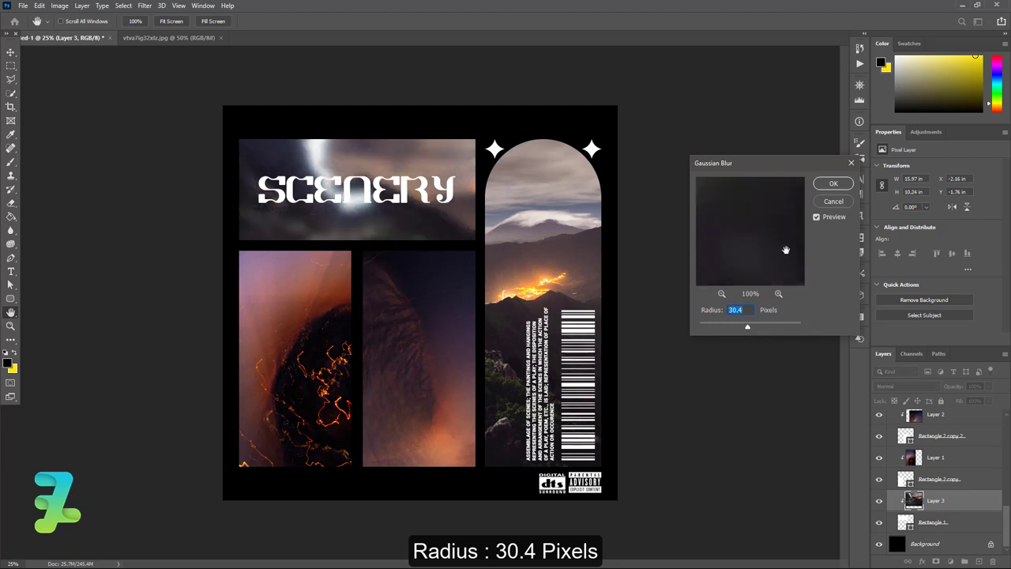
click(834, 184)
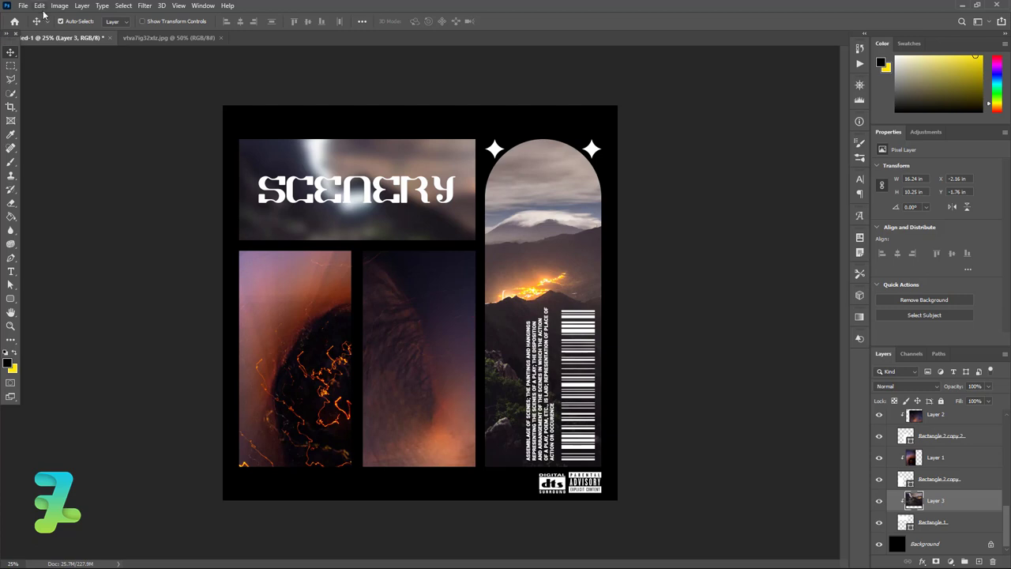
Draw a thin white rectangle divider strip under the top photo panel
click(10, 300)
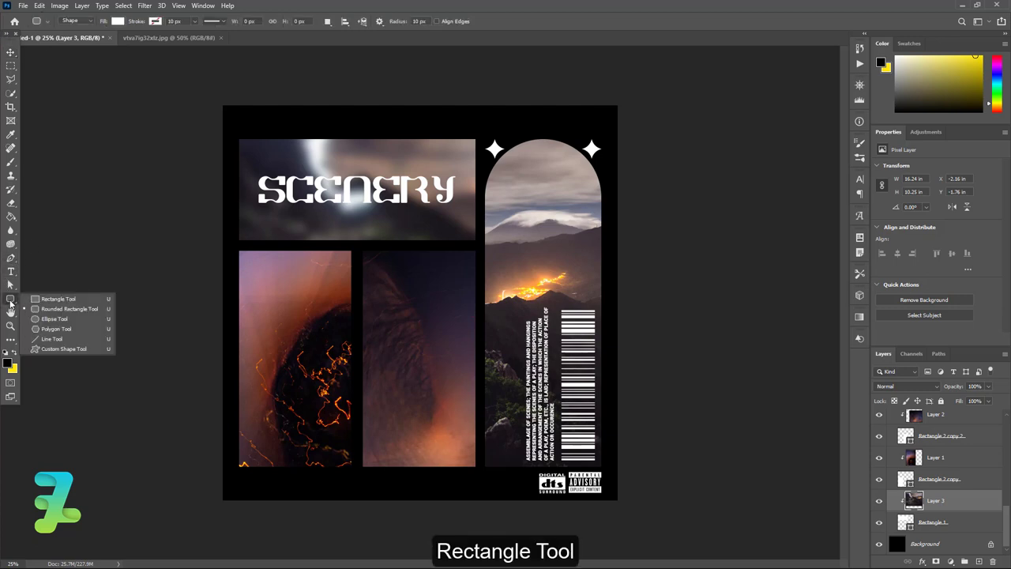
click(56, 299)
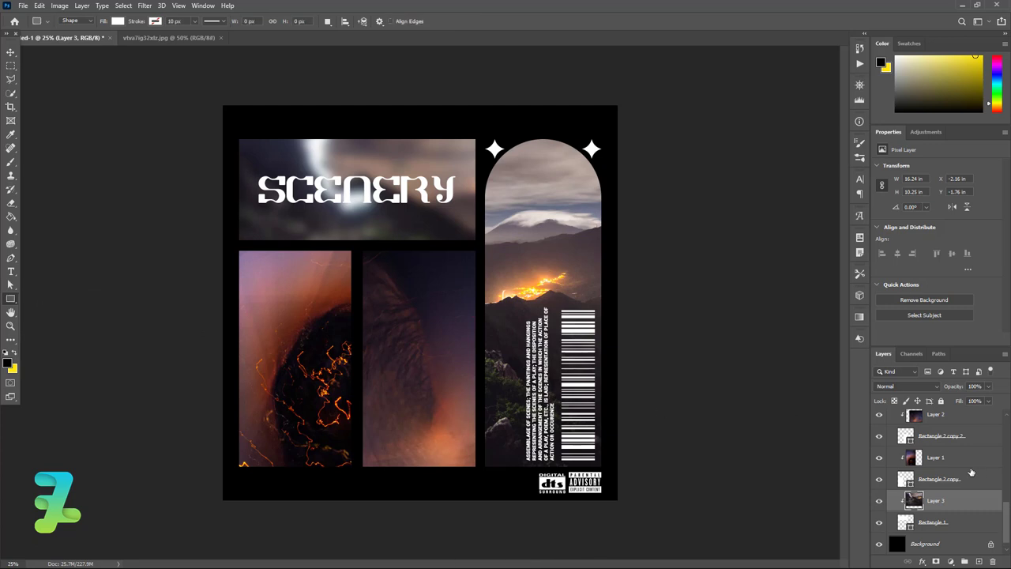
scroll(903, 427, up, 5)
scroll(903, 427, up, 5)
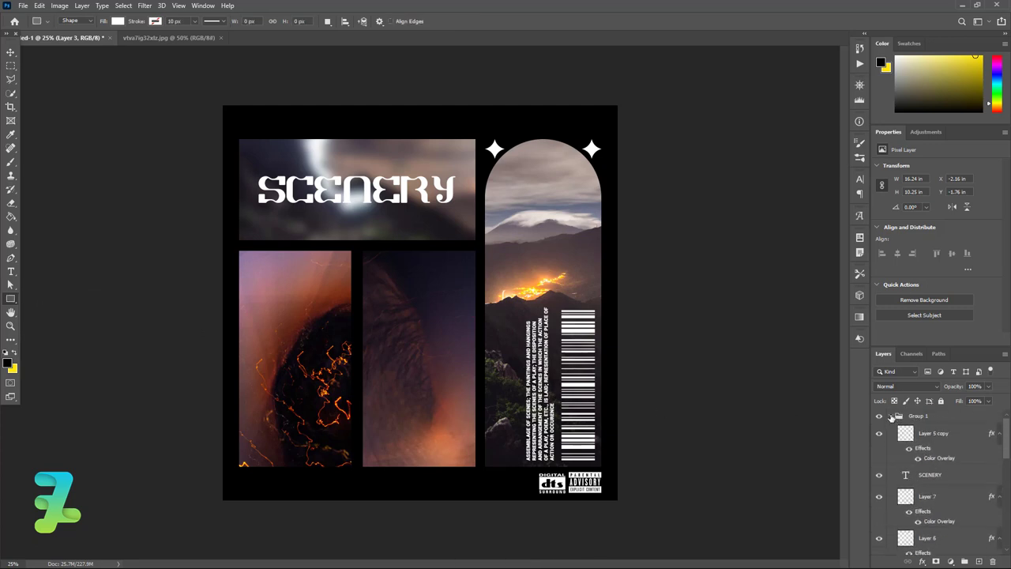
click(890, 416)
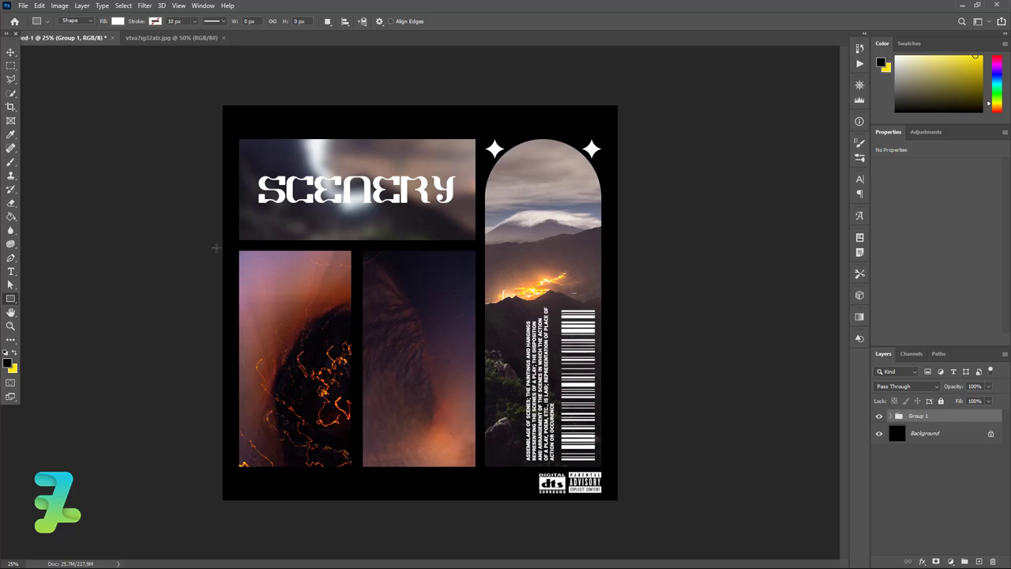
drag(226, 244, 473, 245)
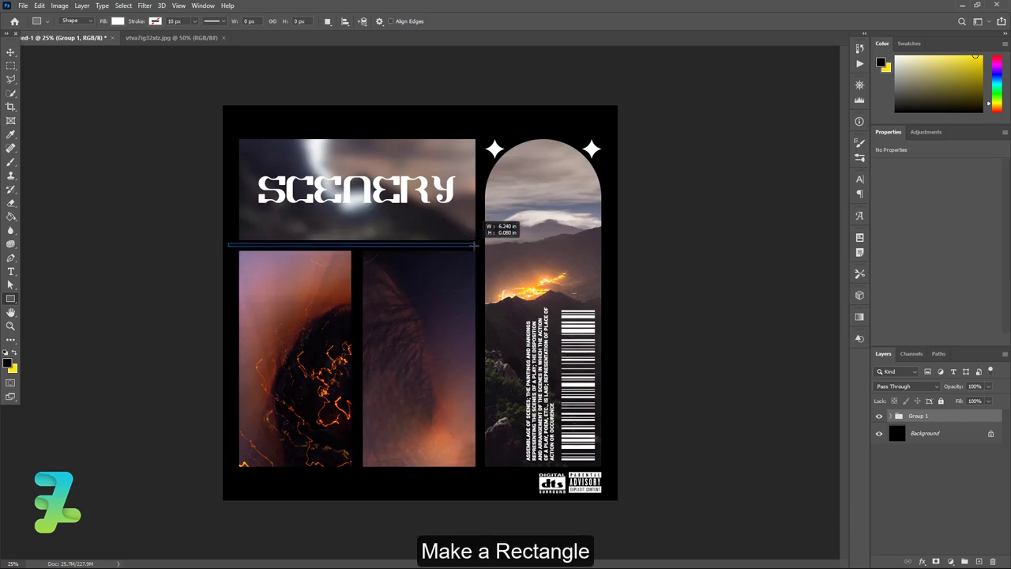
drag(473, 245, 474, 246)
Shorten the white bar from its left end to align with the photo panels
click(10, 51)
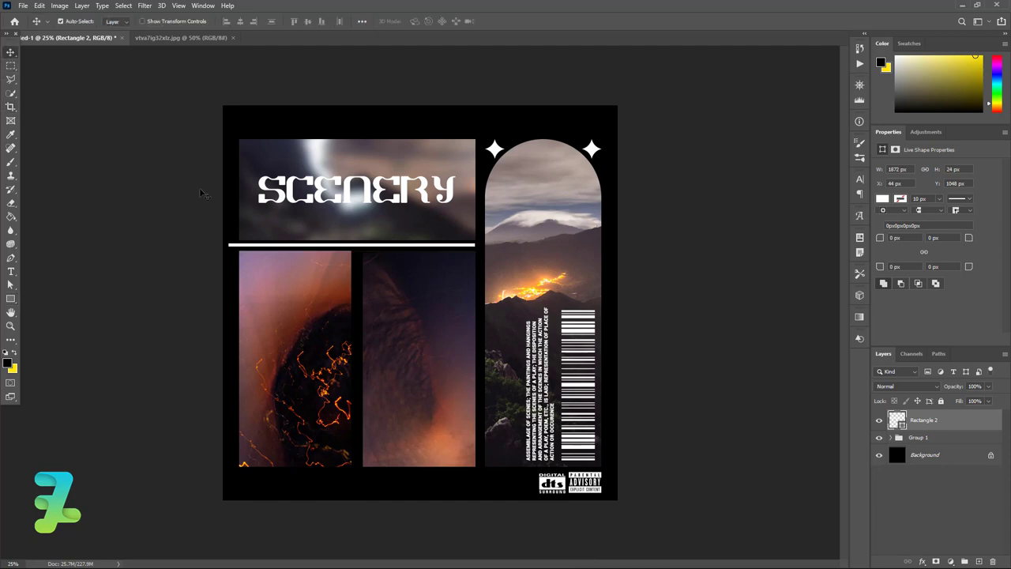
key(ctrl+t)
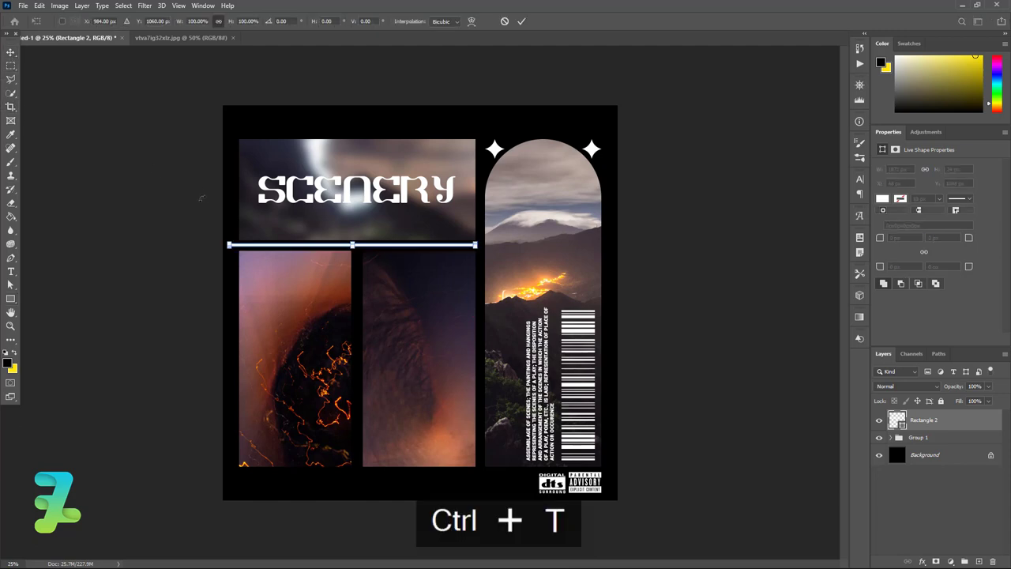
drag(227, 246, 237, 245)
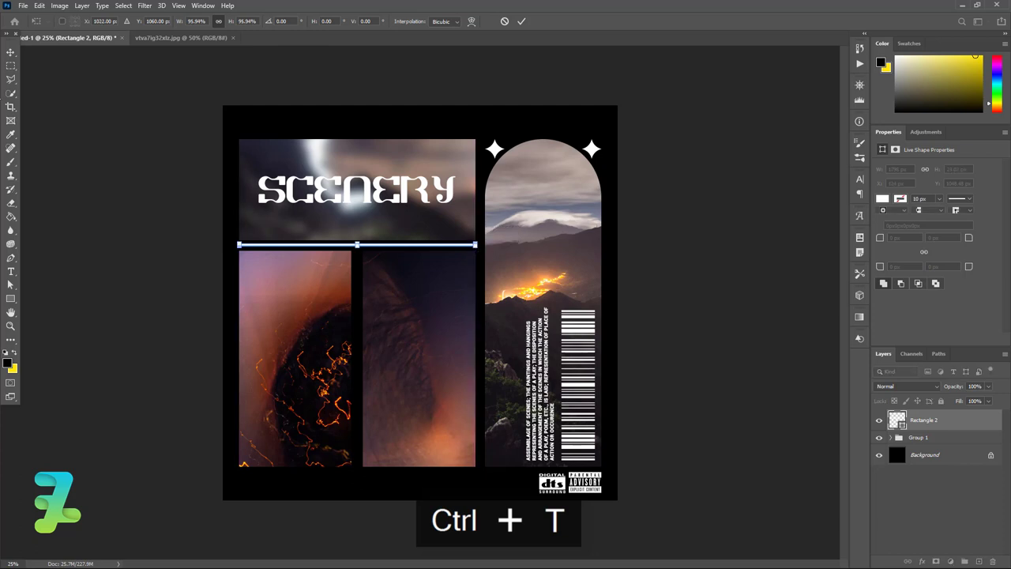
click(9, 52)
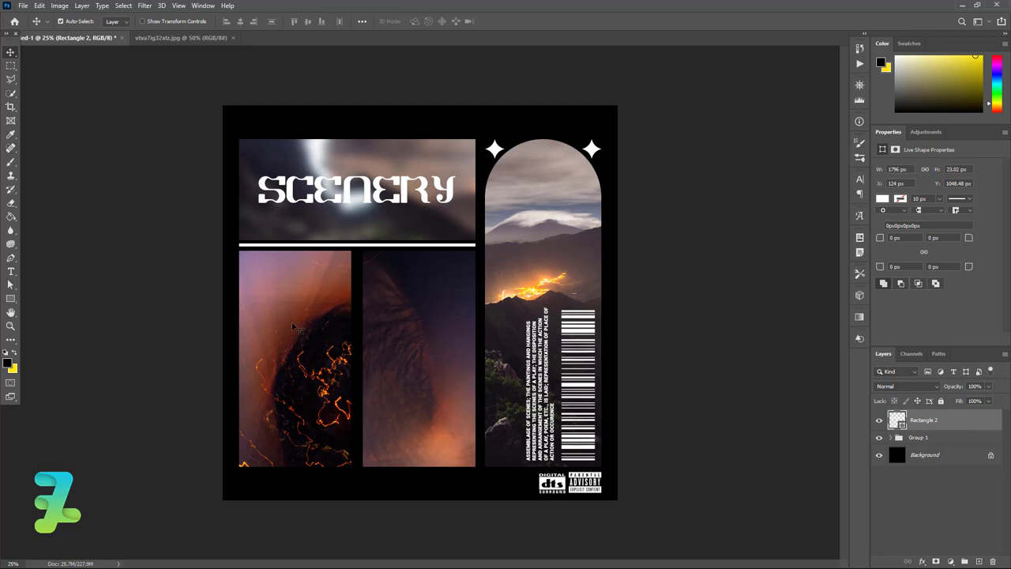
Duplicate the white bar and rotate the copy -90° to stand vertically
key(ctrl)
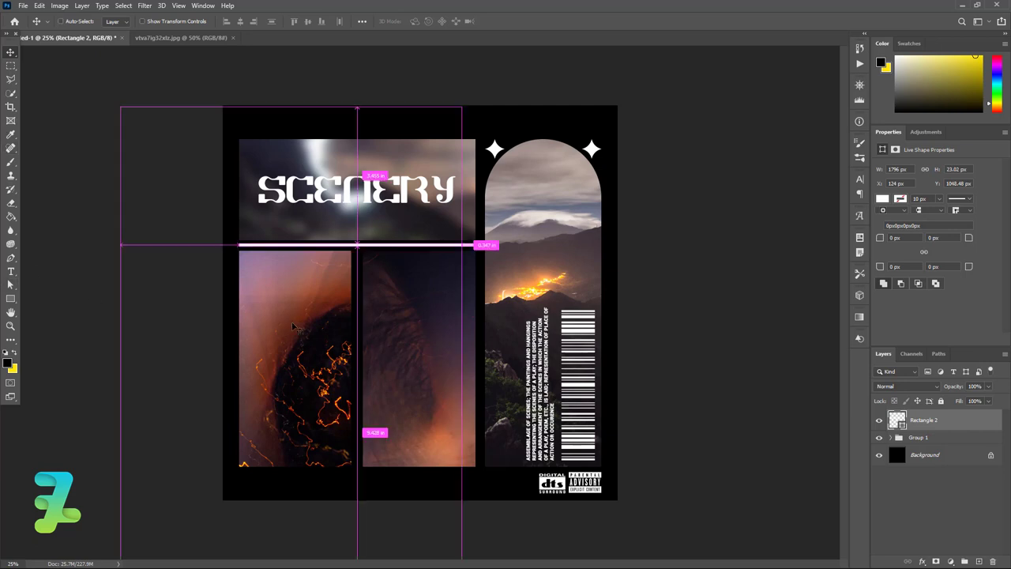
key(ctrl+j)
key(ctrl+t)
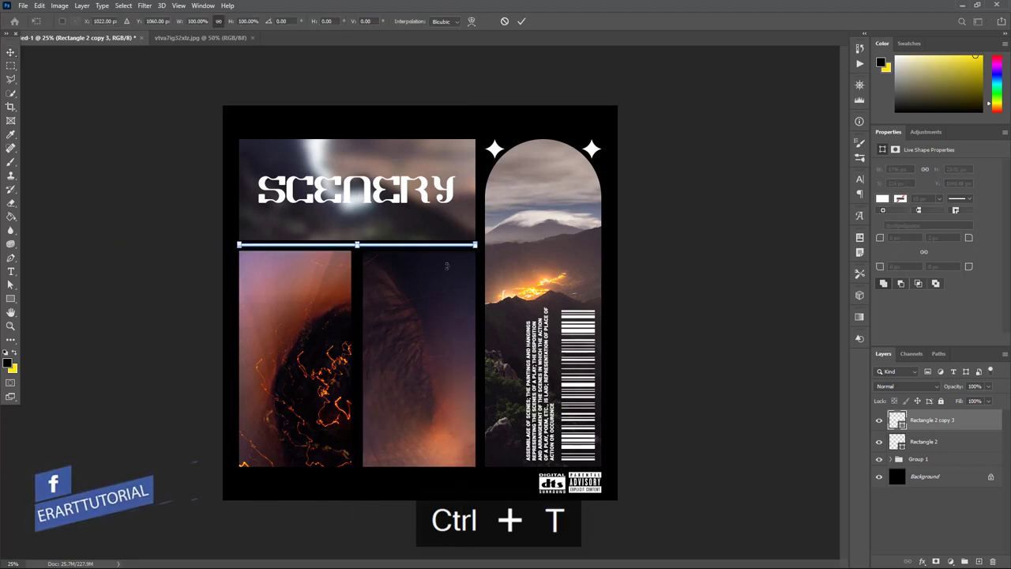
drag(496, 237, 391, 173)
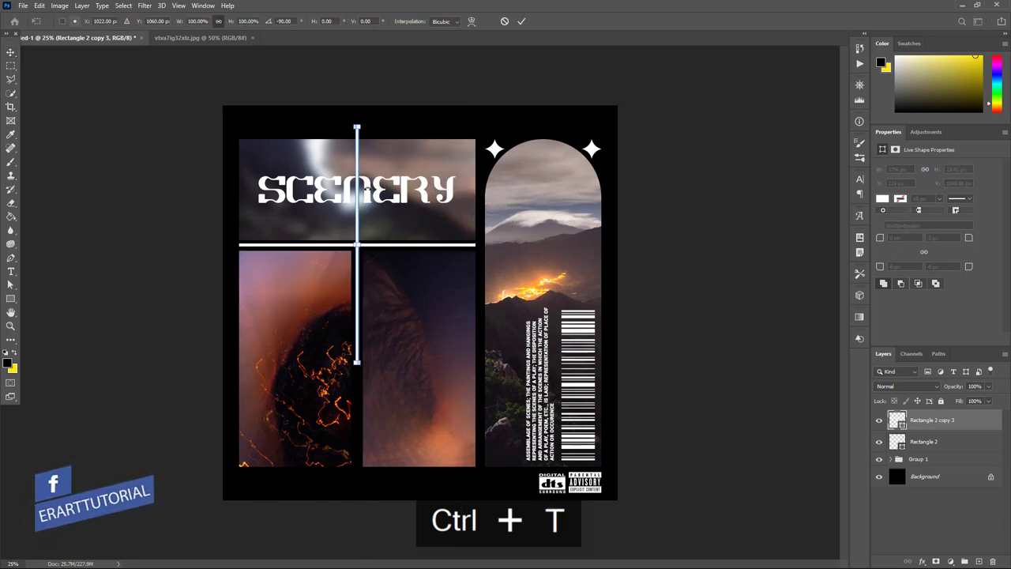
key(Return)
Place the vertical bar between the lower photos, trim it to their bottom edge, and duplicate it
drag(358, 266, 358, 383)
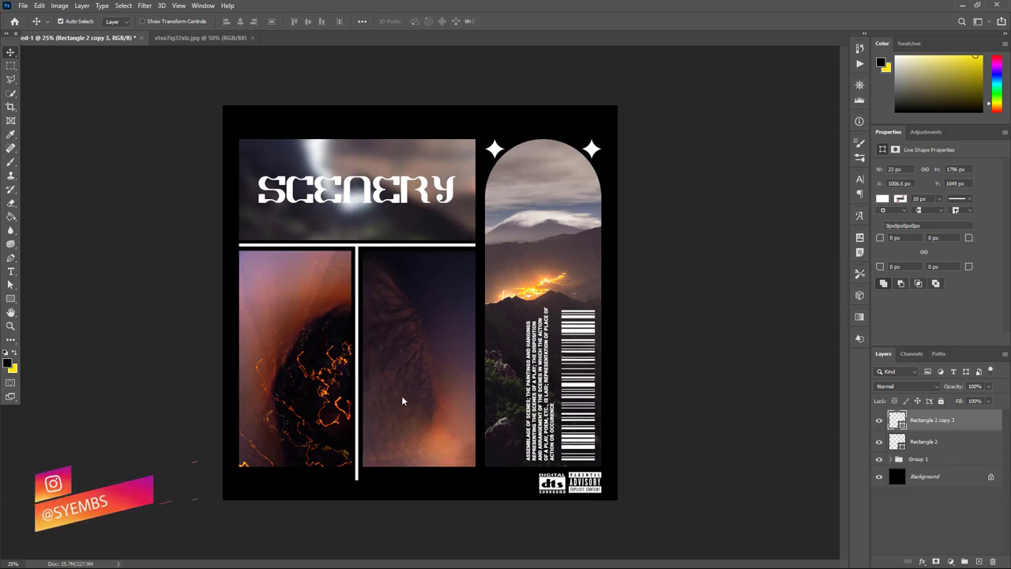
key(ctrl)
key(ctrl+t)
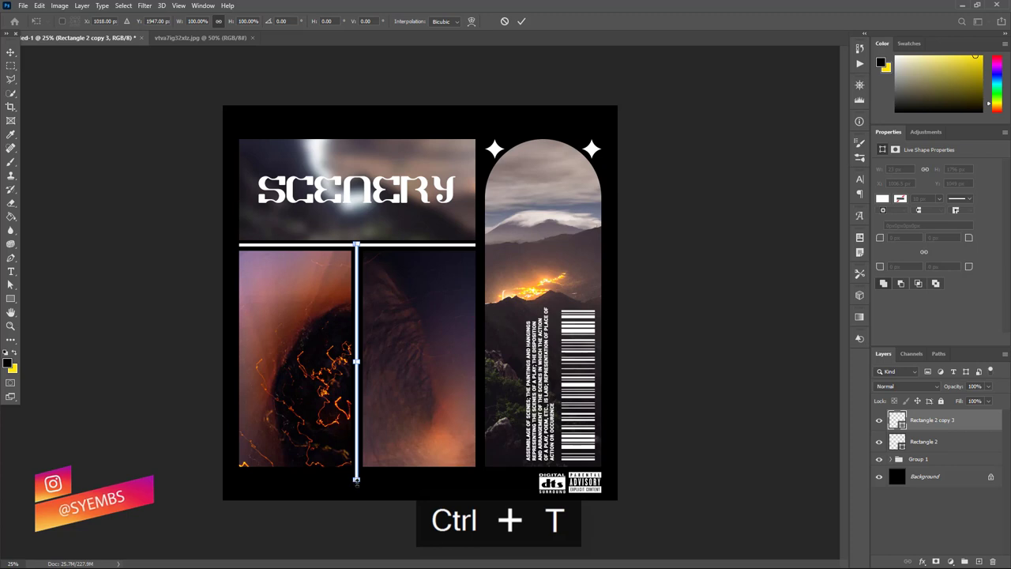
drag(356, 479, 356, 467)
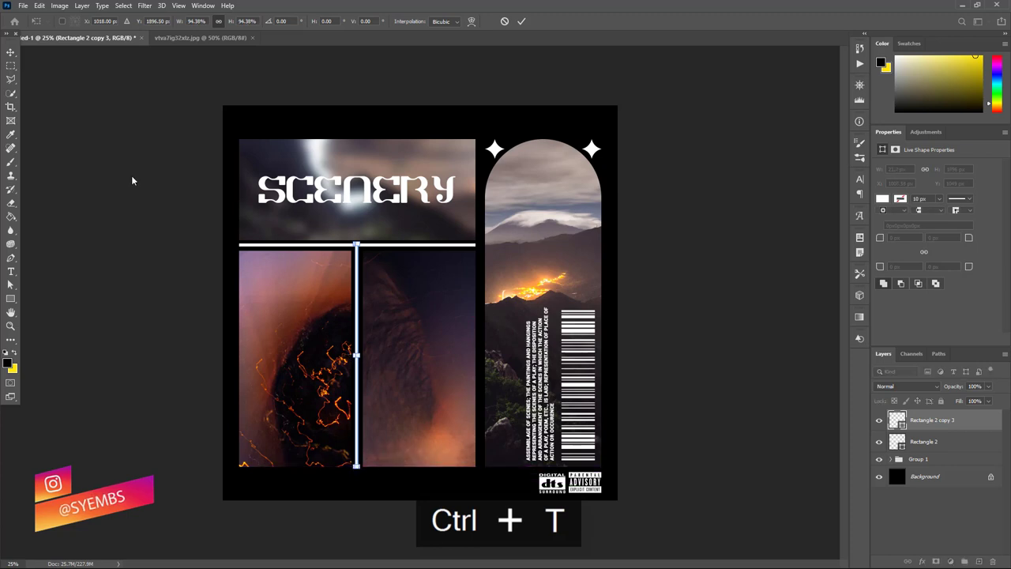
key(Return)
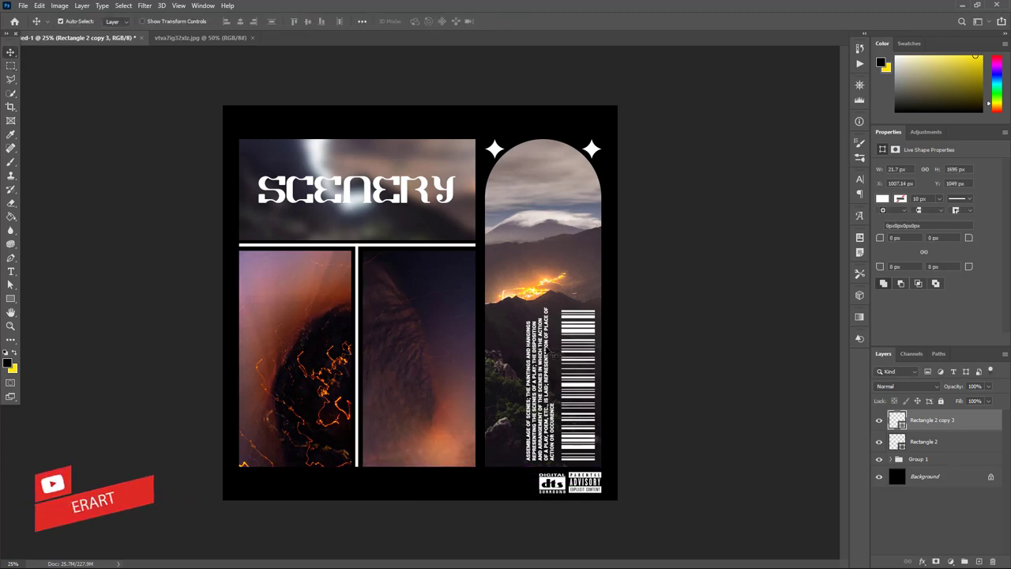
key(ctrl+j)
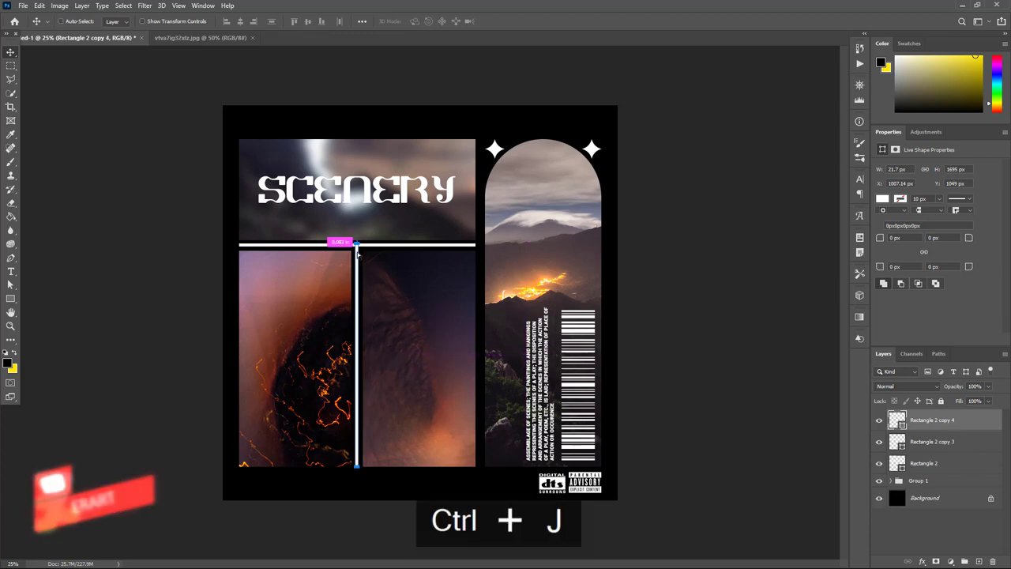
Move the divider copy beside the arched photo and extend it to the photos' top edge
drag(358, 250, 480, 265)
key(Right)
key(Right)
key(Right)
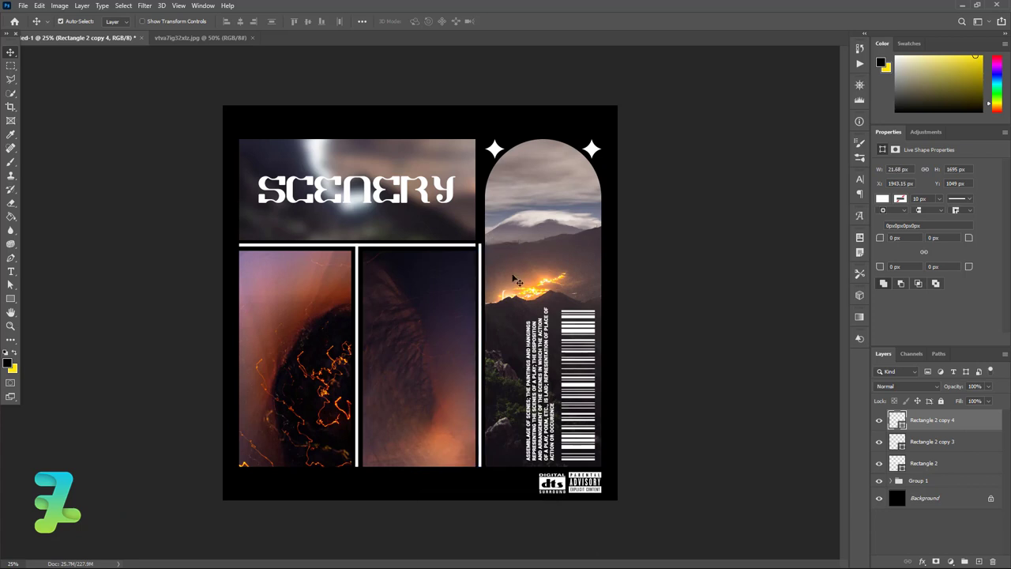
key(ctrl+y)
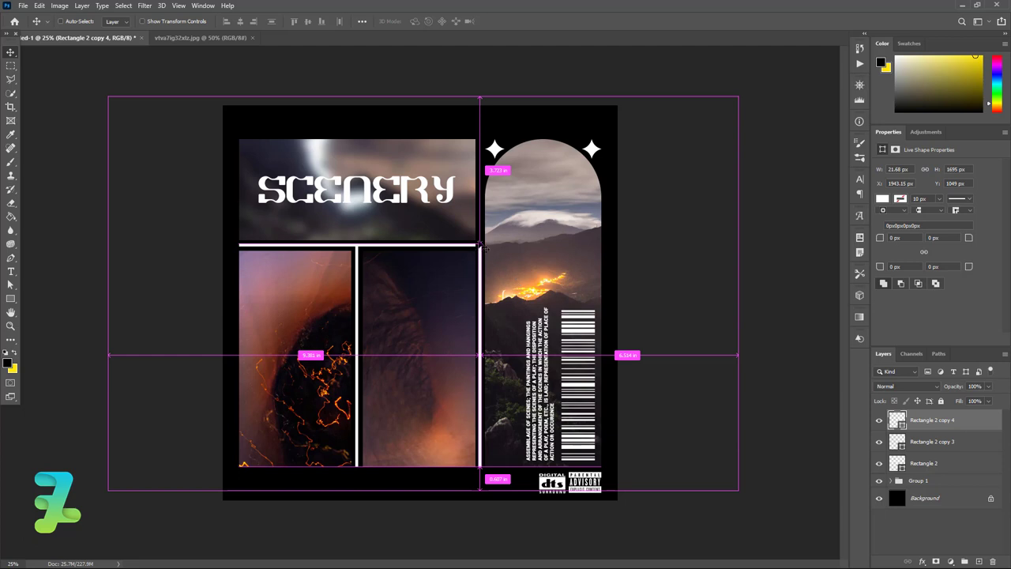
key(ctrl+t)
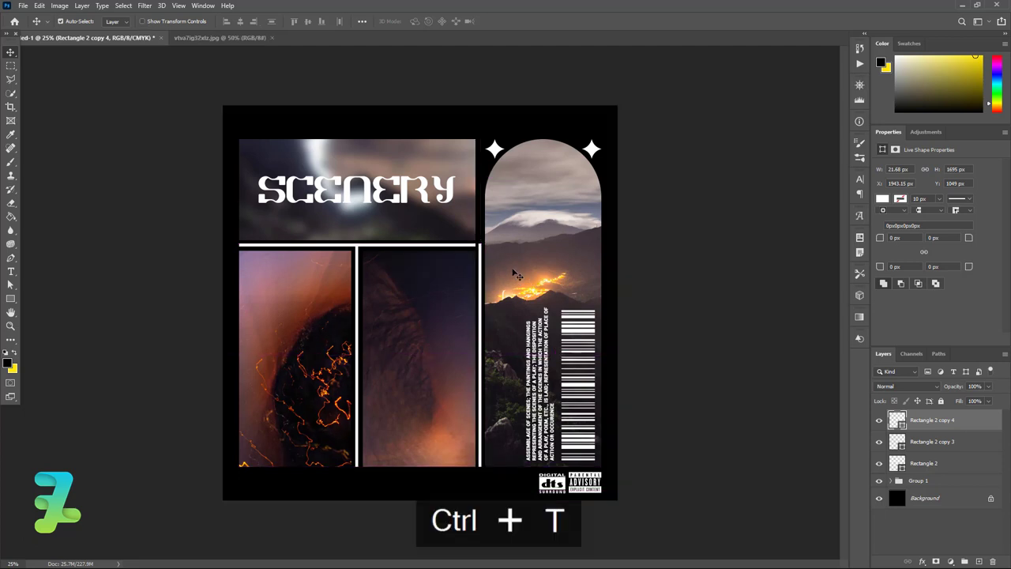
mouse_move(480, 244)
mouse_down()
mouse_move(479, 139)
mouse_move(418, 145)
mouse_up()
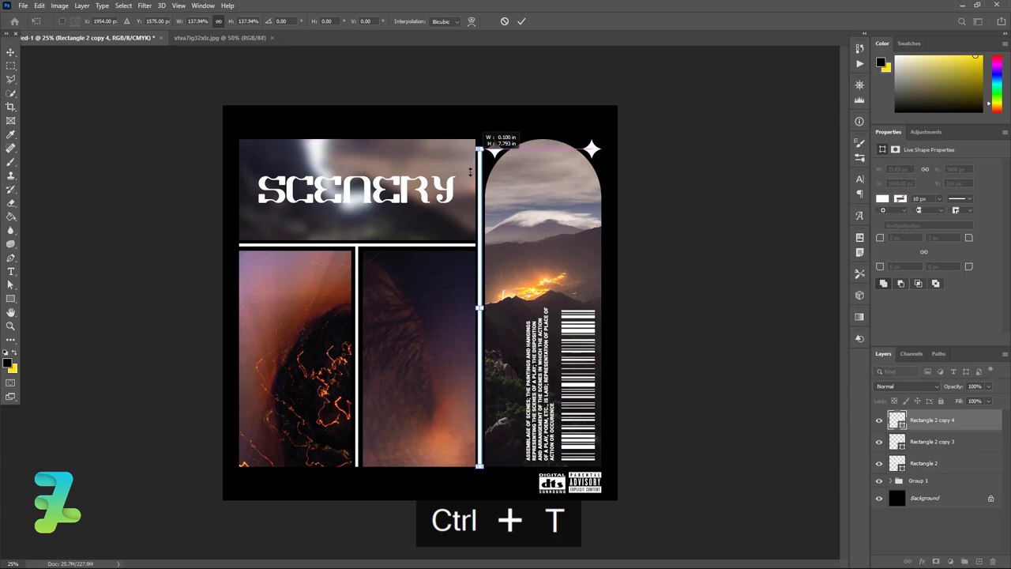
drag(479, 139, 441, 244)
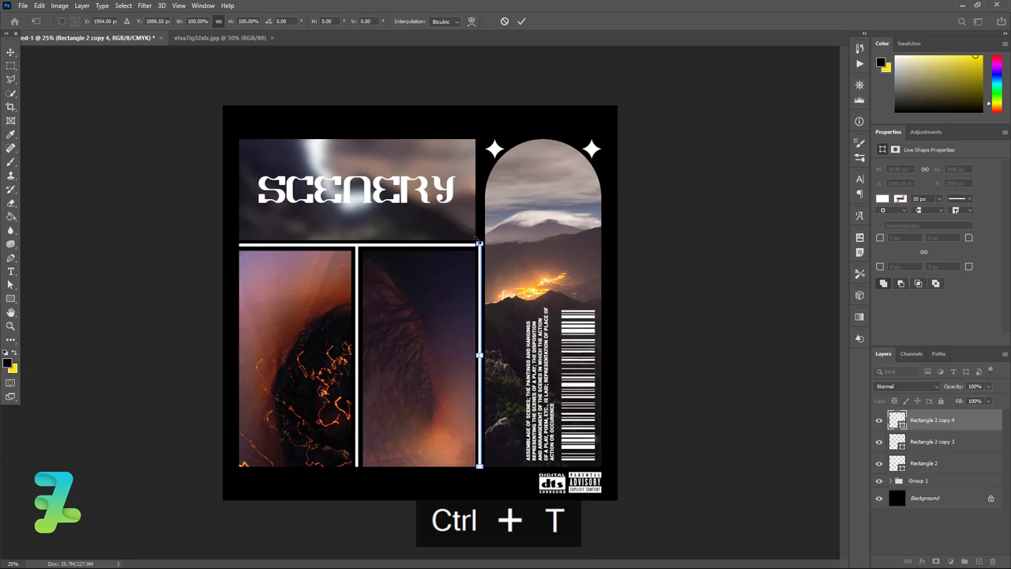
mouse_move(479, 242)
mouse_down()
mouse_move(490, 188)
mouse_move(456, 139)
mouse_up()
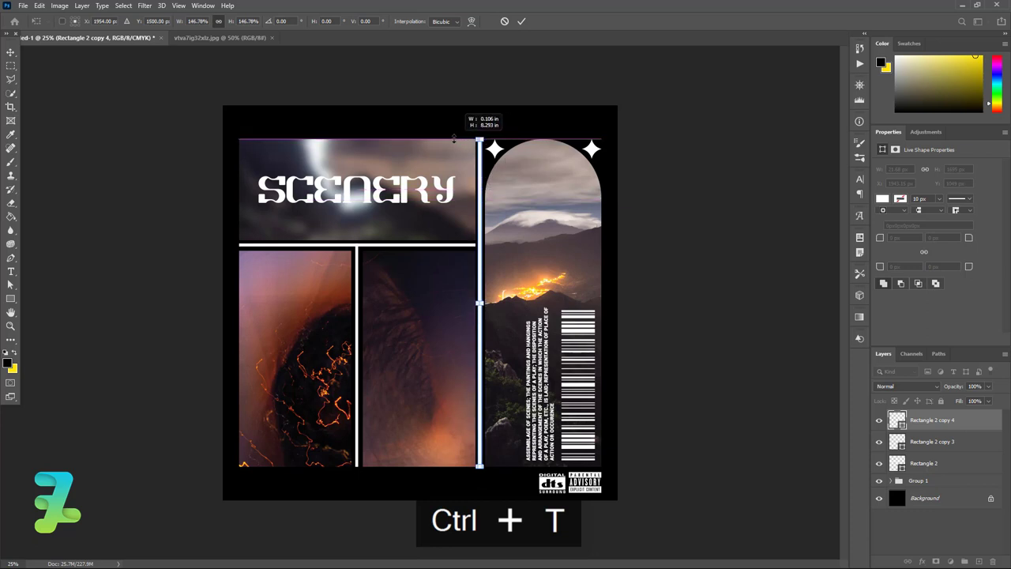
click(11, 53)
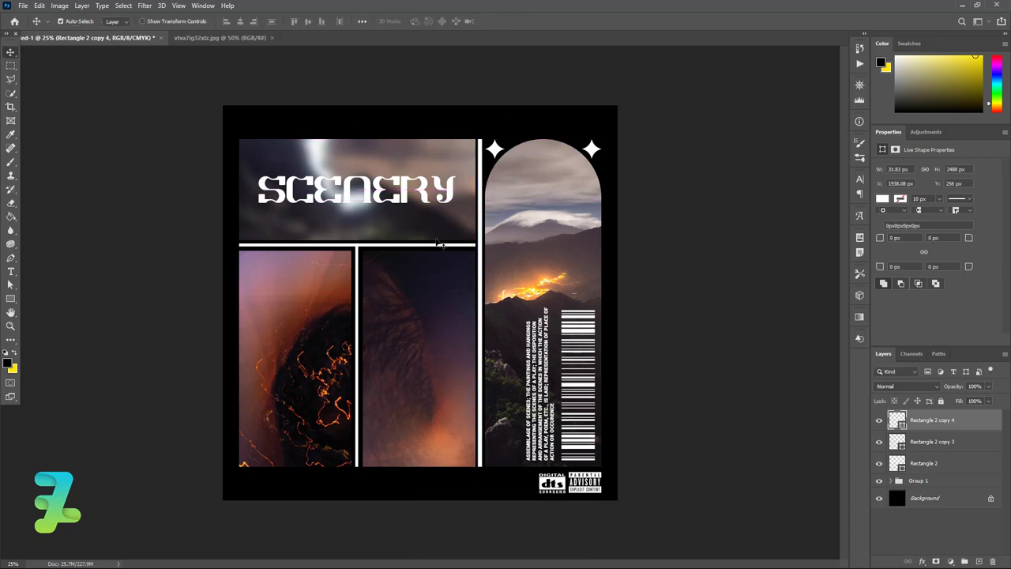
Lengthen the horizontal bar's right end to meet the new vertical divider
click(449, 248)
key(ctrl+t)
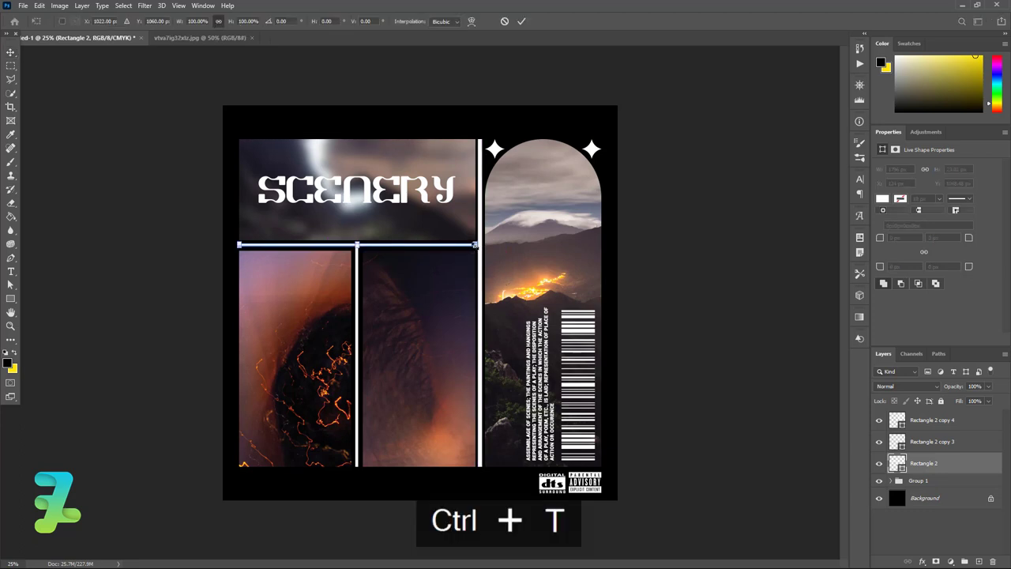
drag(477, 245, 482, 245)
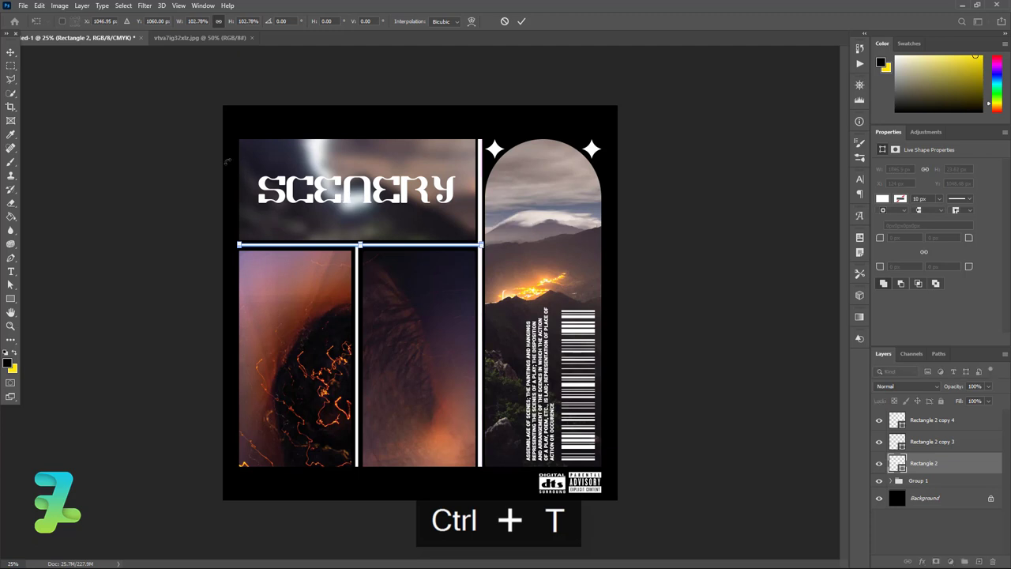
click(11, 52)
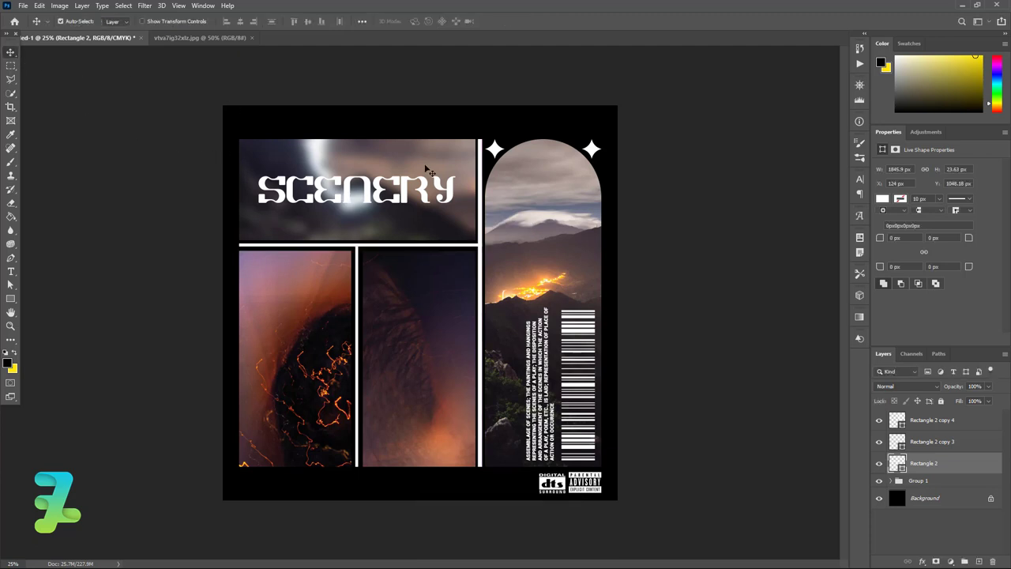
key(ctrl+t)
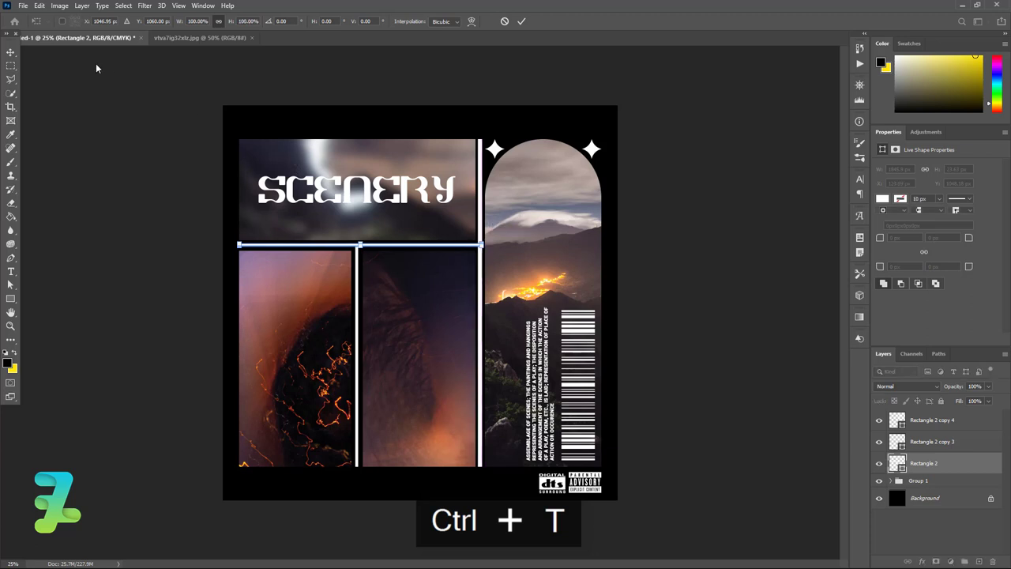
click(11, 53)
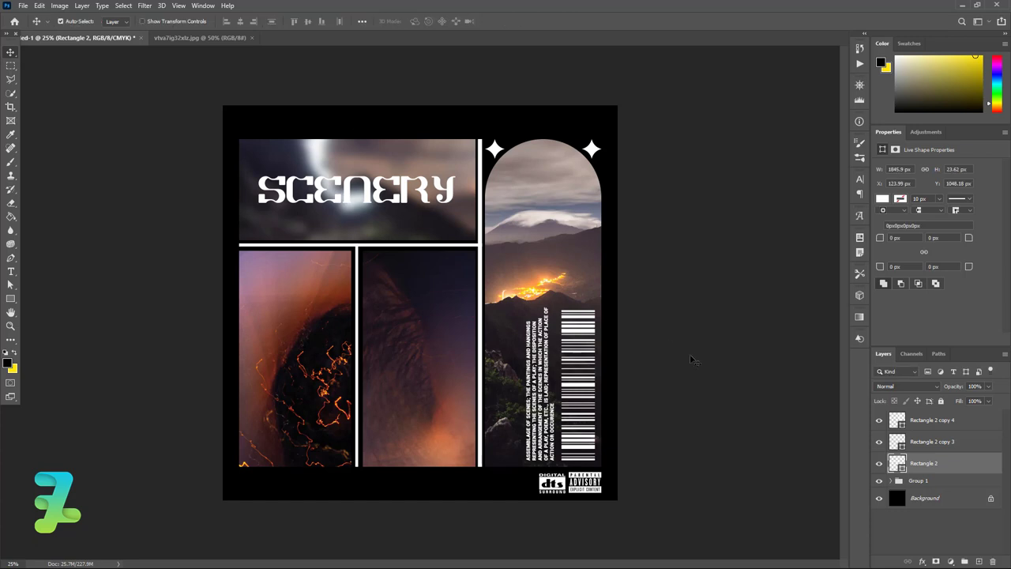
click(962, 423)
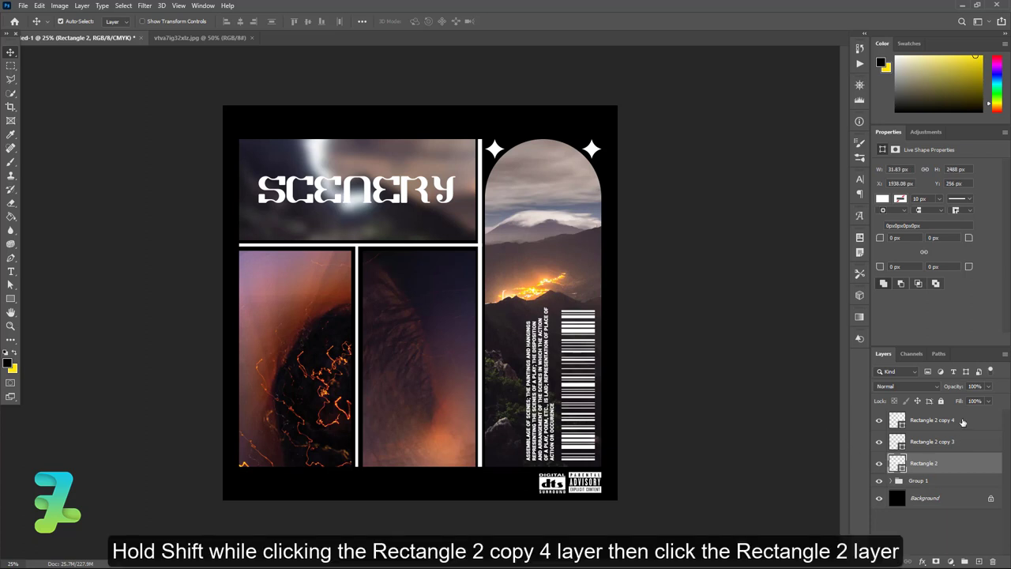
Group the three divider layers and set the group's opacity to 5%
shift+click(972, 472)
key(ctrl+g)
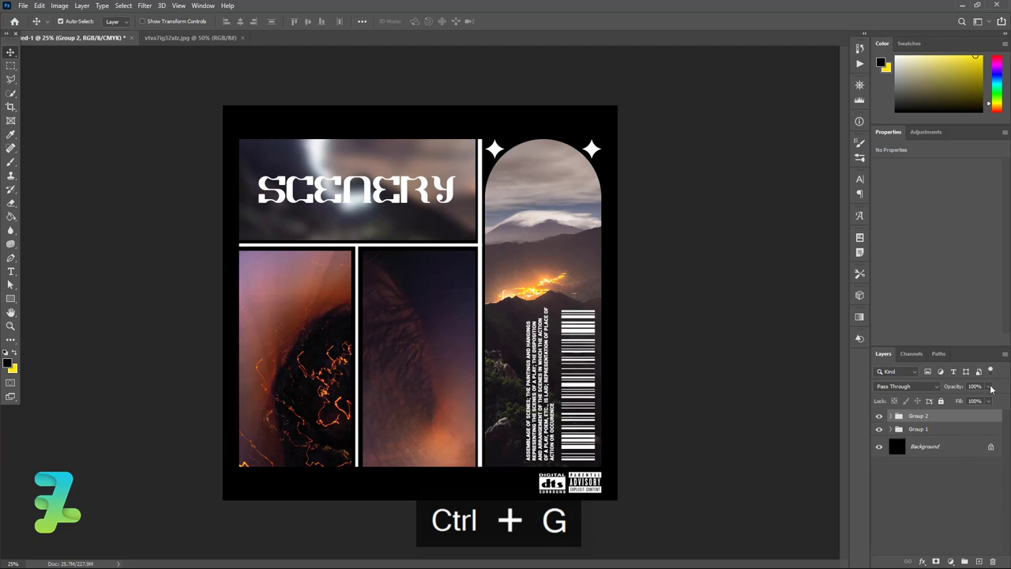
click(987, 386)
drag(990, 399, 944, 405)
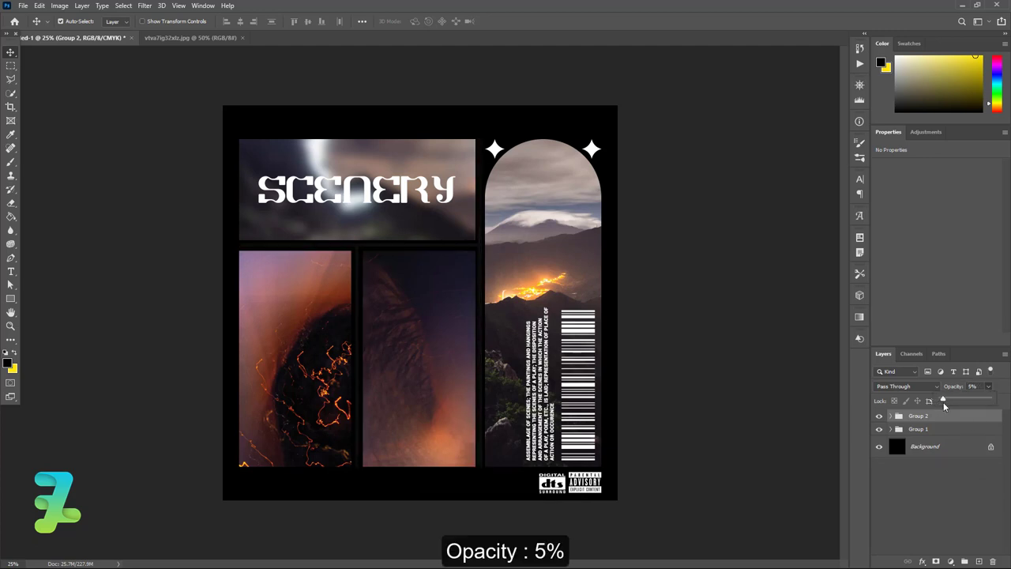
drag(945, 404, 943, 404)
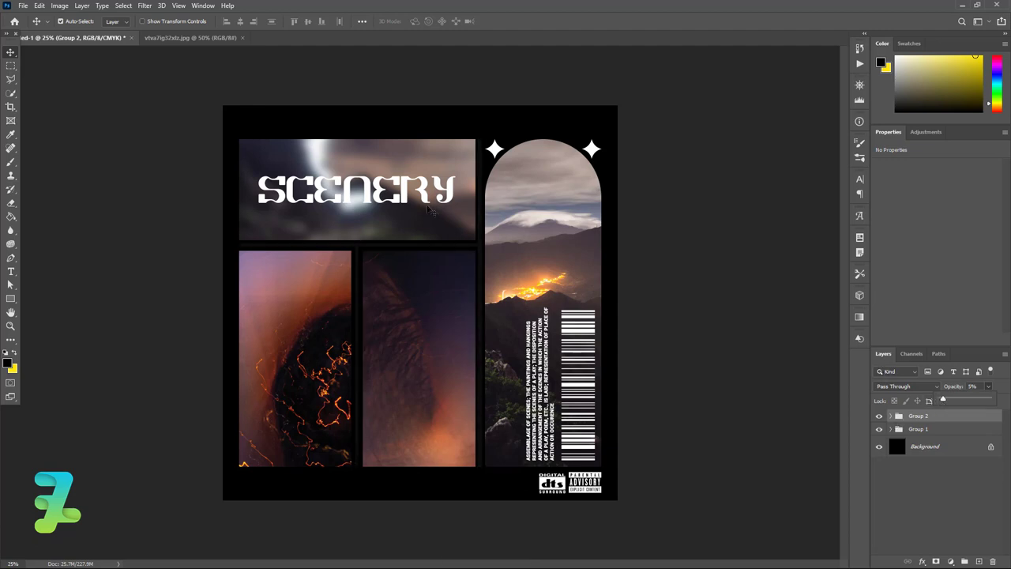
click(487, 230)
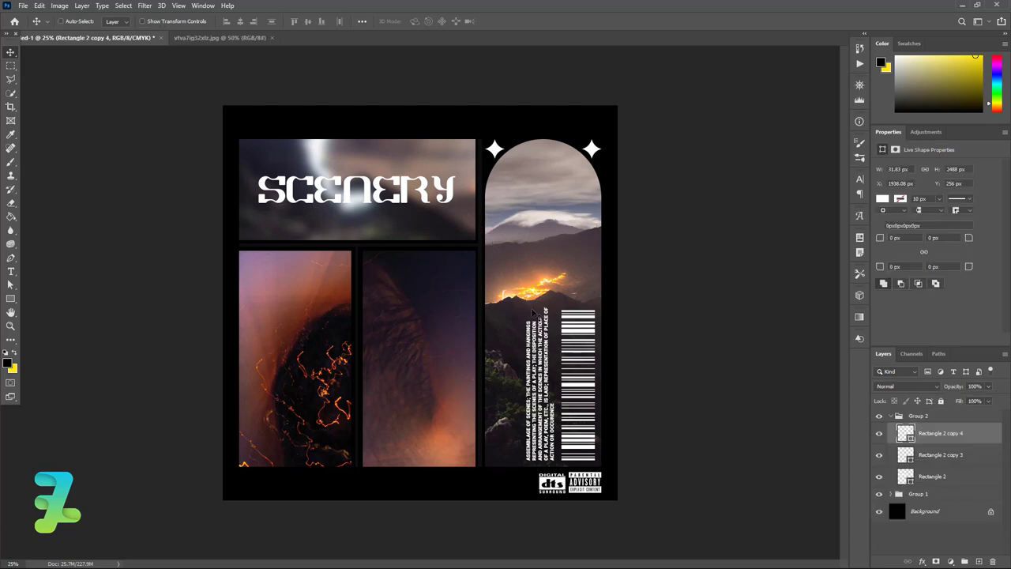
Make the right vertical divider bar slightly narrower, undoing an accidental stretch
key(ctrl+t)
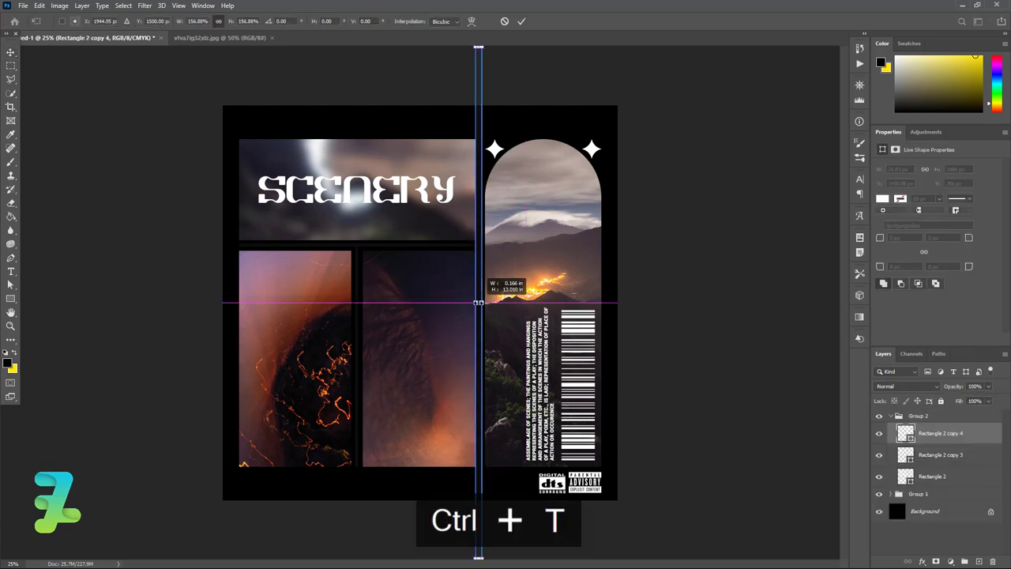
key(ctrl+z)
drag(479, 302, 479, 302)
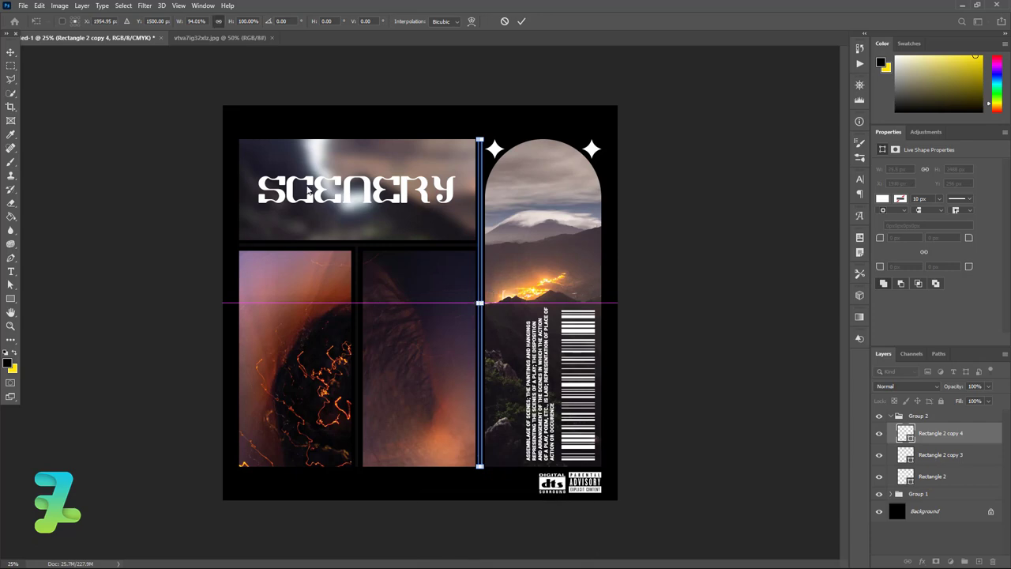
click(10, 56)
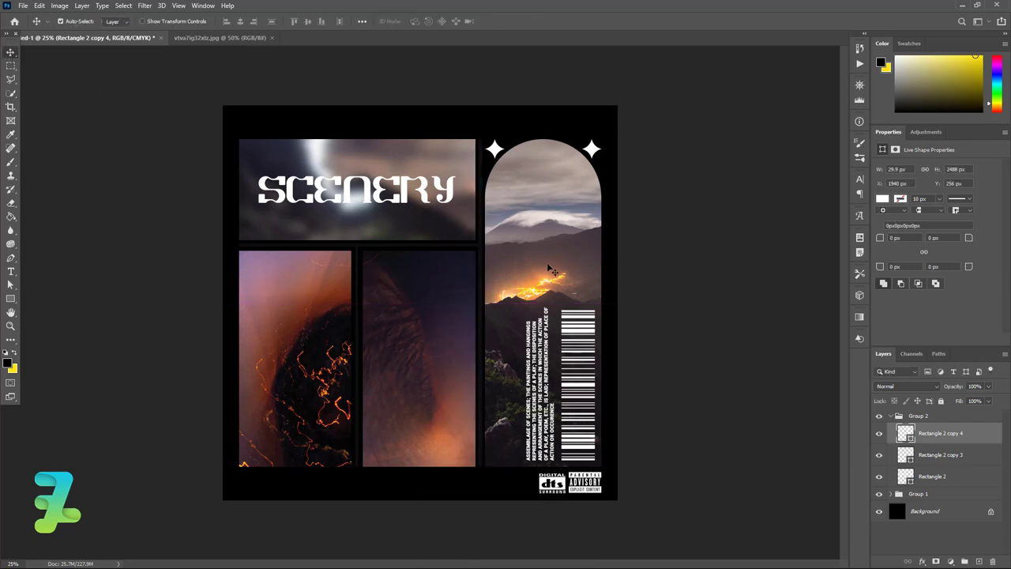
Narrow the vertical divider bar and nudge it into alignment between the panels
key(ctrl+equal)
key(ctrl+equal)
key(ctrl+t)
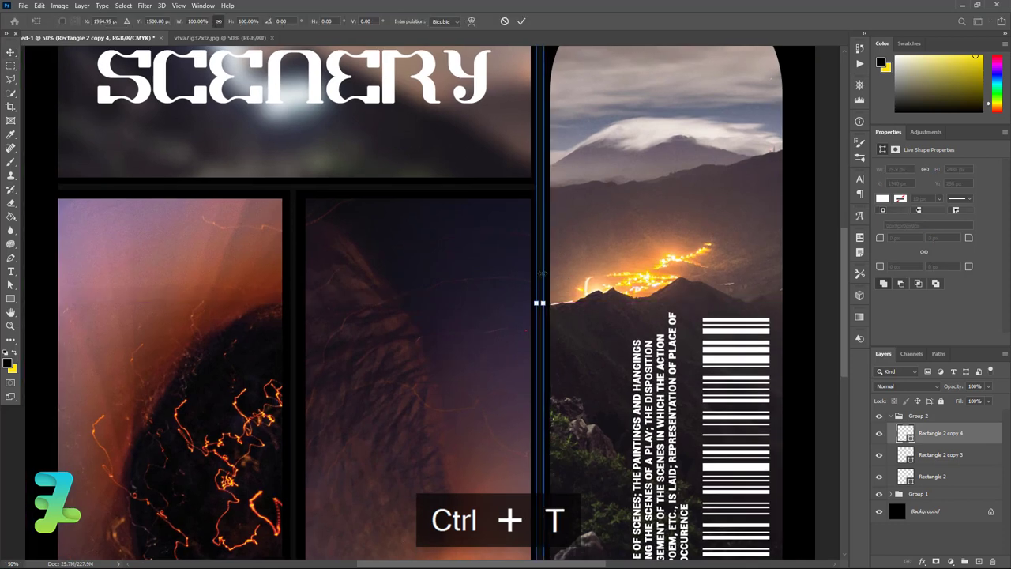
drag(538, 302, 545, 302)
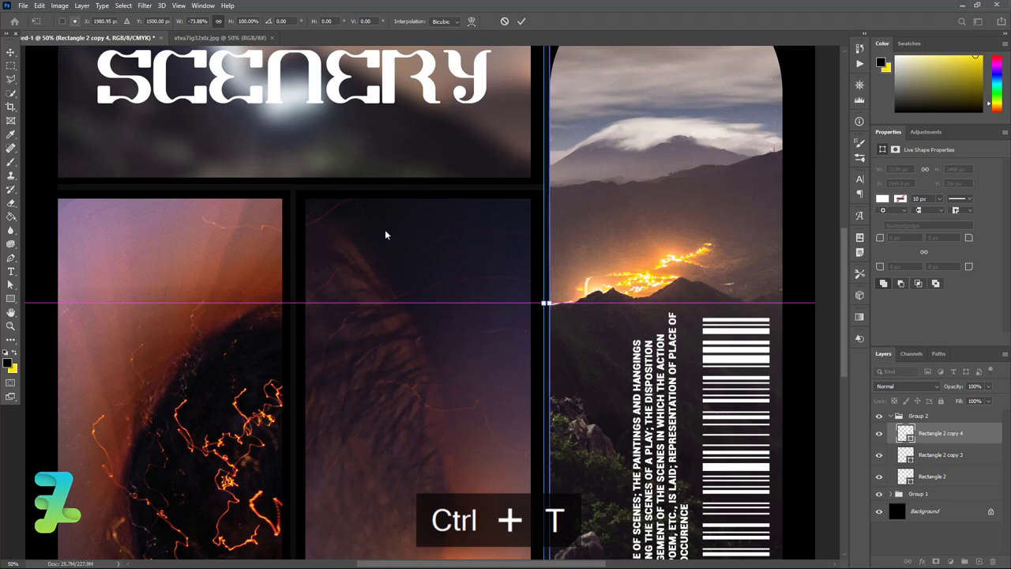
key(Return)
key(Left)
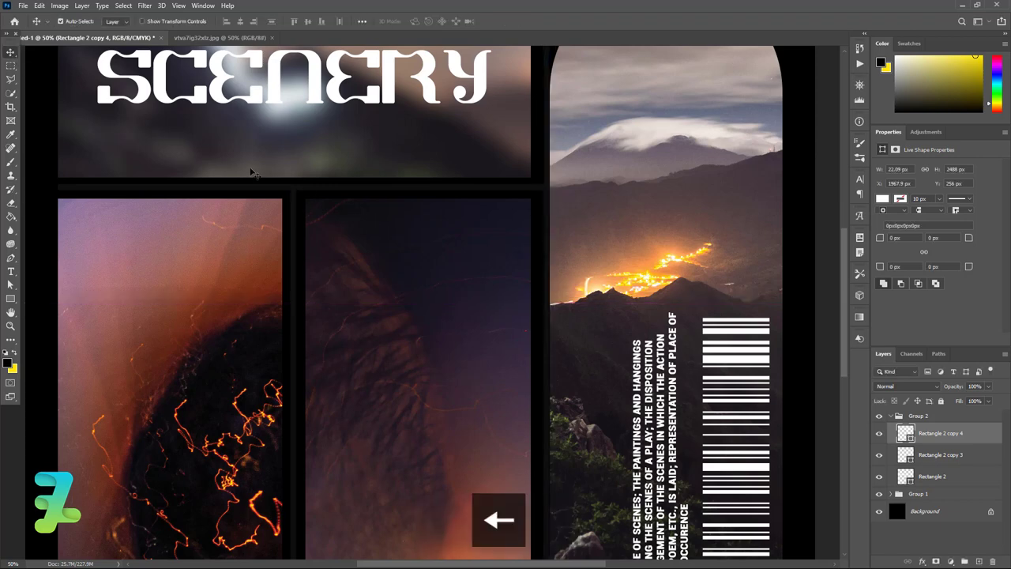
key(Left)
key(Left)
key(Left)
key(Left)
key(Left)
key(Left)
key(Left)
key(Left)
key(Left)
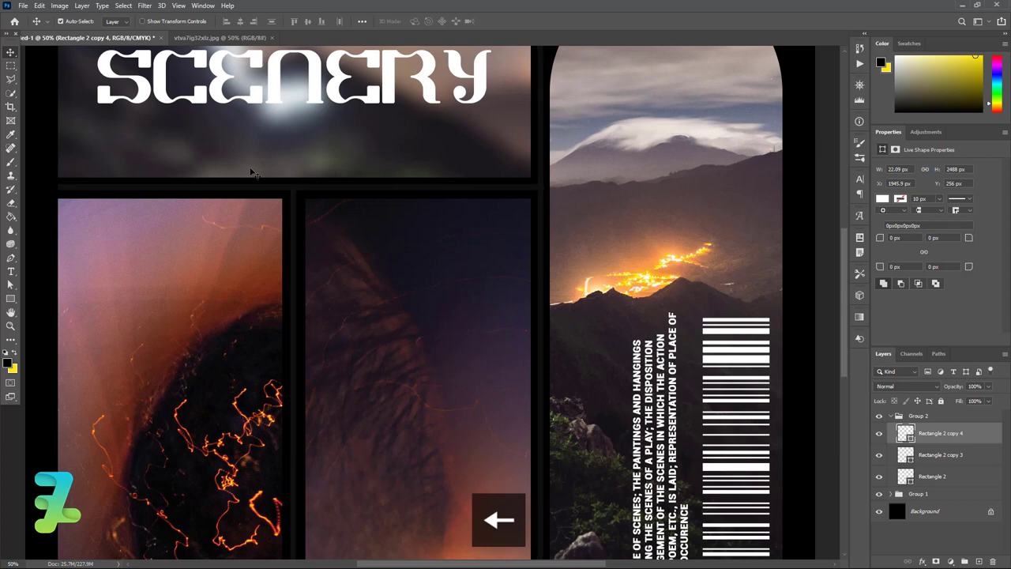
key(Right)
key(Right)
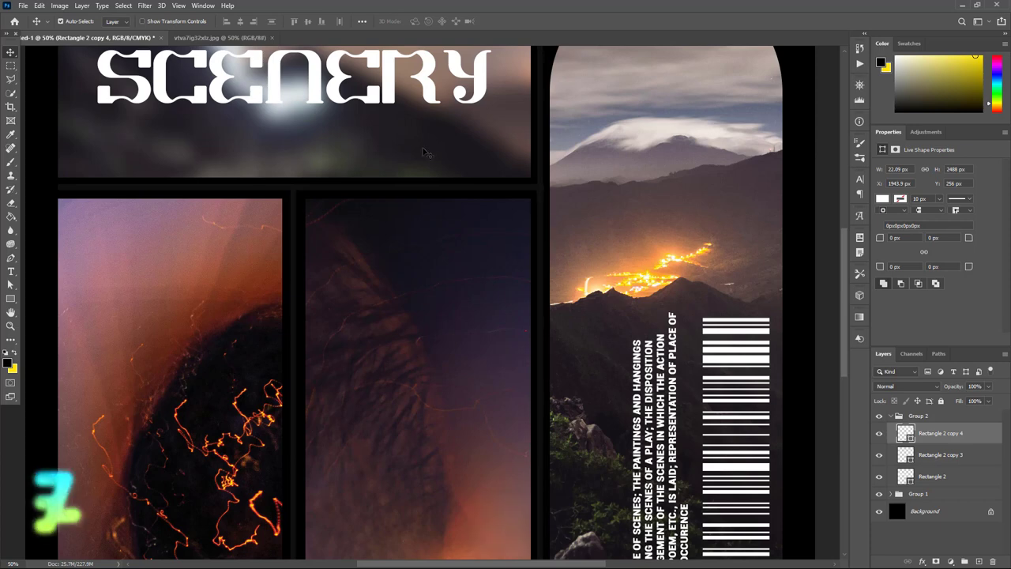
Shorten the horizontal divider (Rectangle 2) from its right end to about 1831 px wide
click(456, 193)
key(ctrl+t)
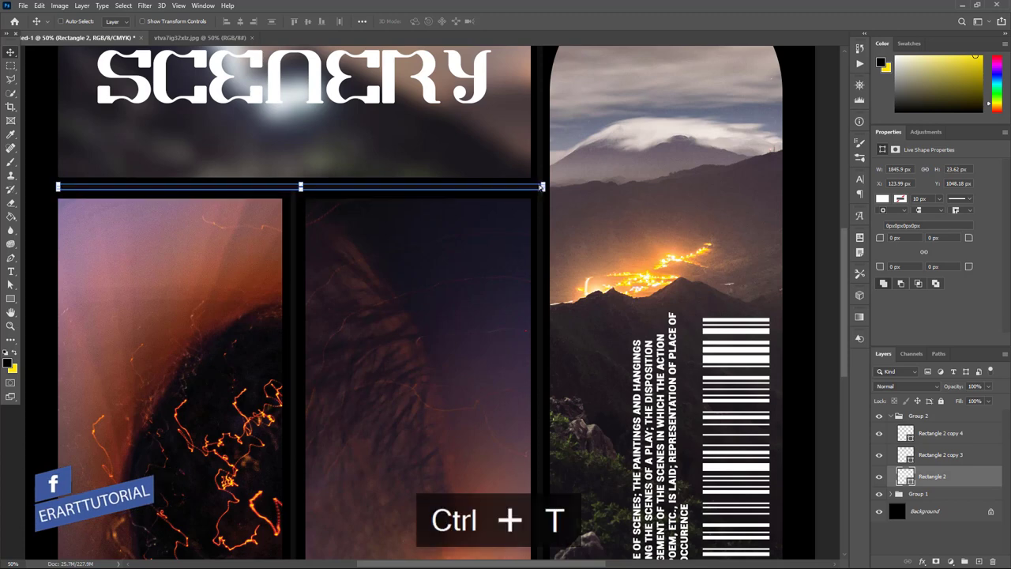
drag(546, 187, 539, 187)
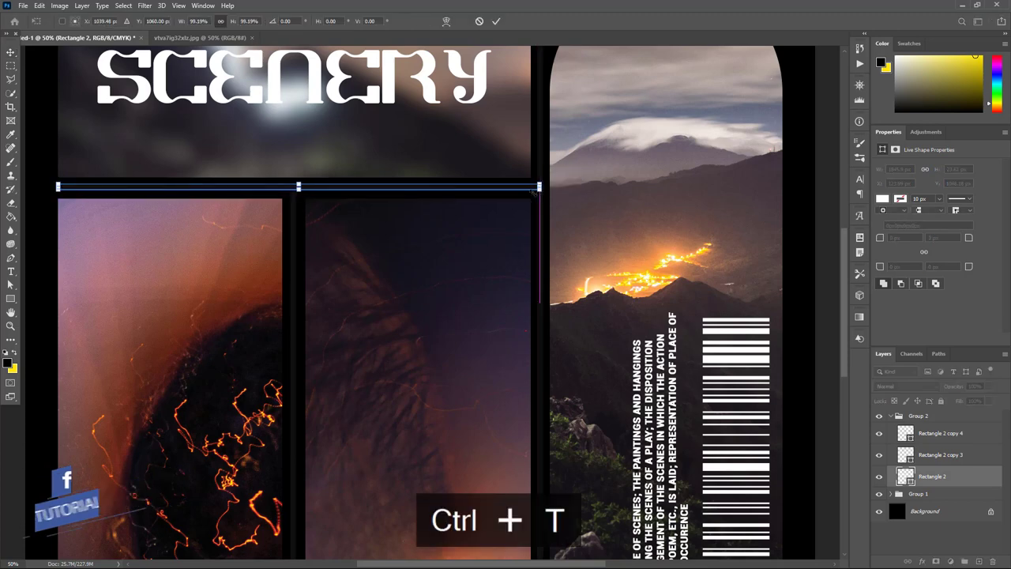
key(Return)
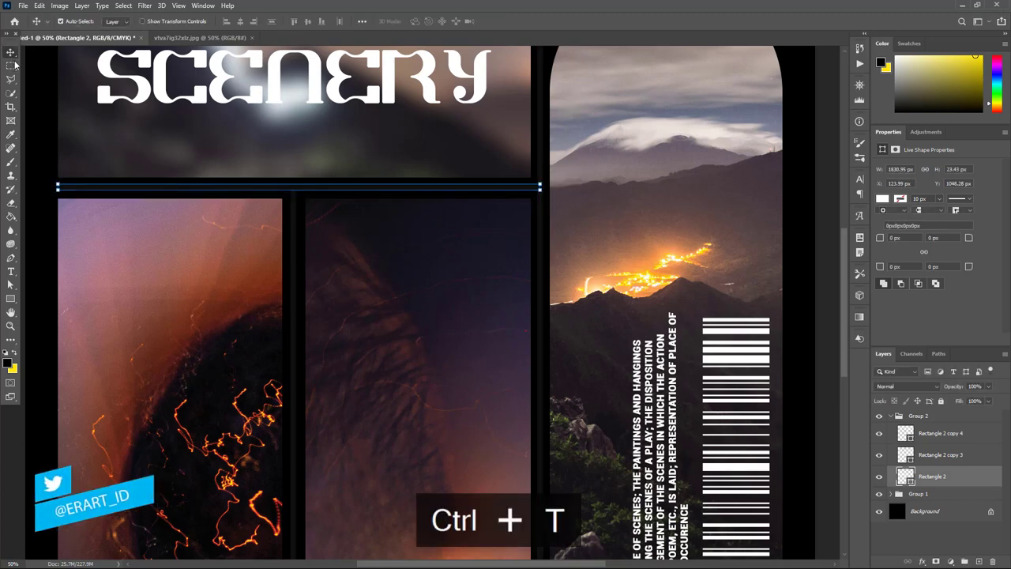
click(809, 238)
key(ctrl+minus)
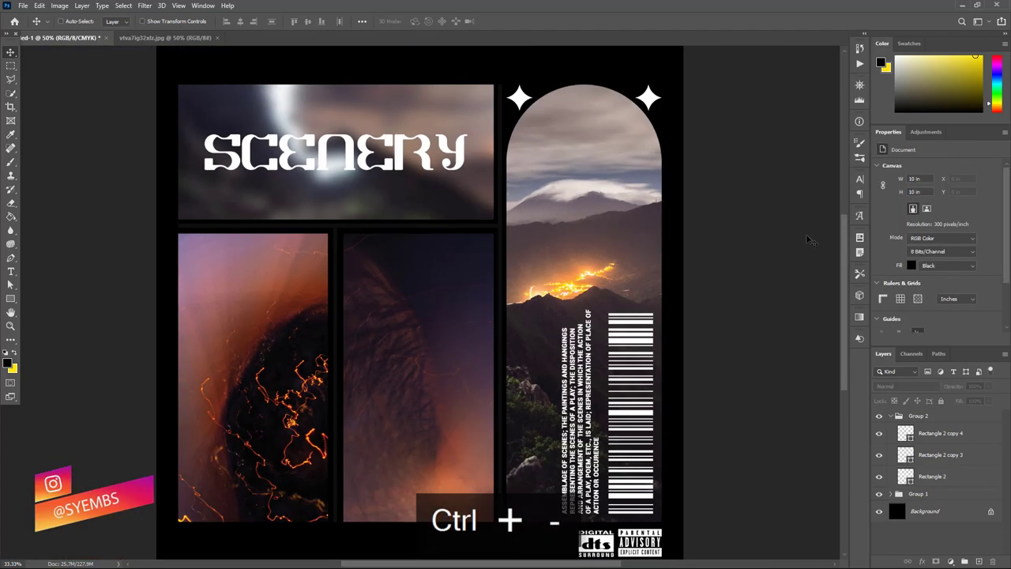
key(ctrl+minus)
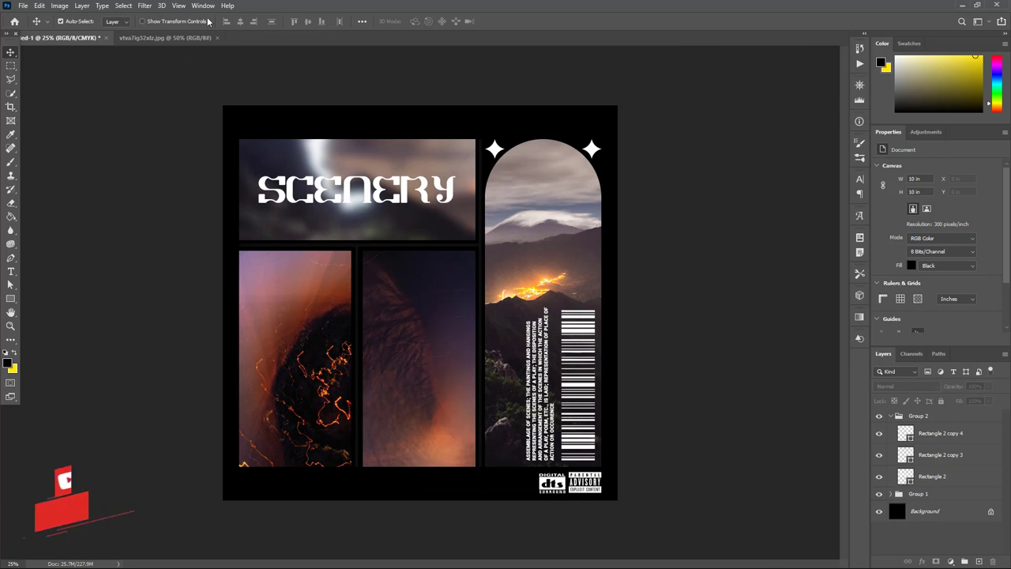
Bring the vinyl texture into the cover as a new layer at the top-right corner
click(163, 37)
right_click(162, 38)
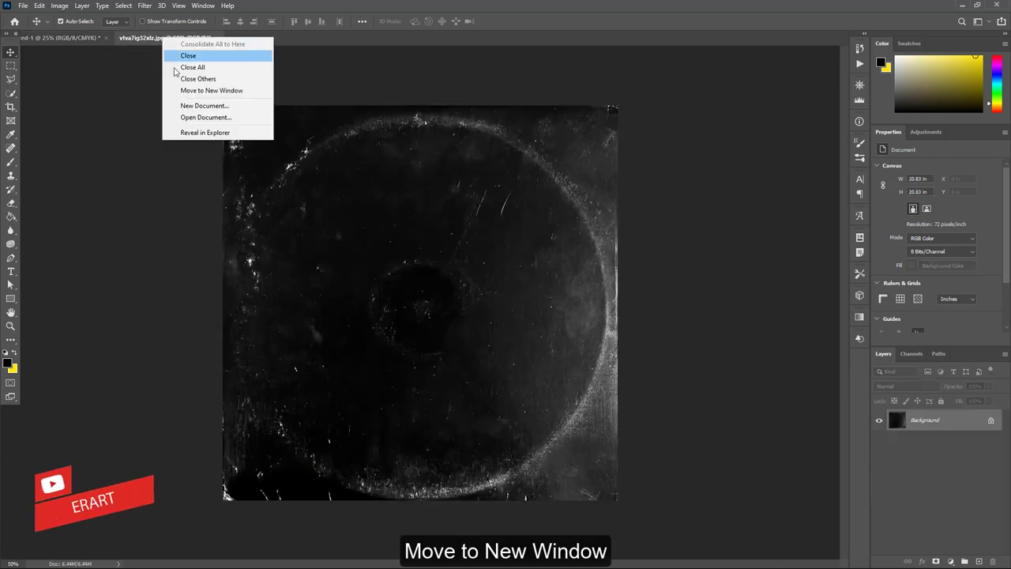
click(204, 90)
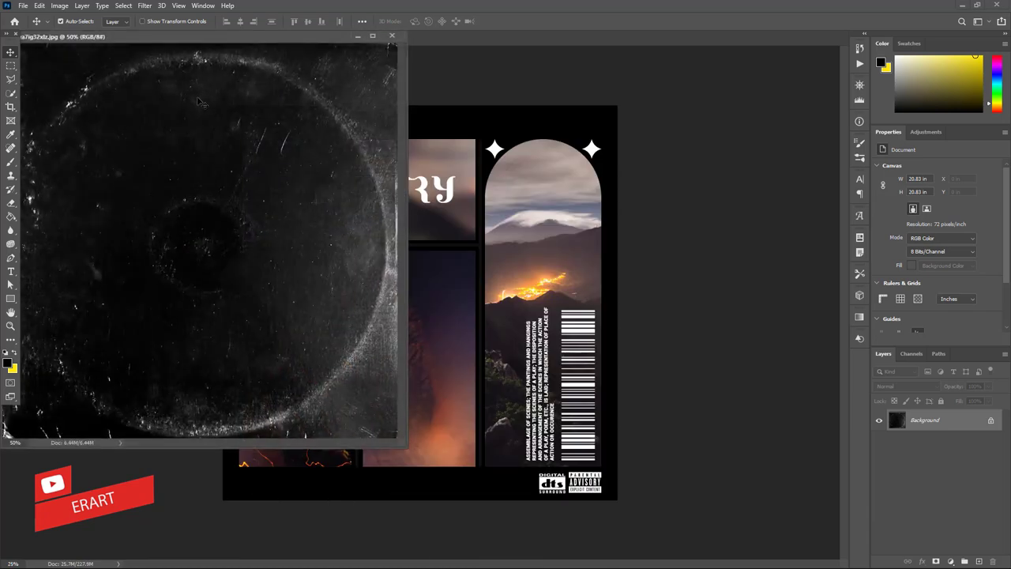
drag(201, 101, 491, 158)
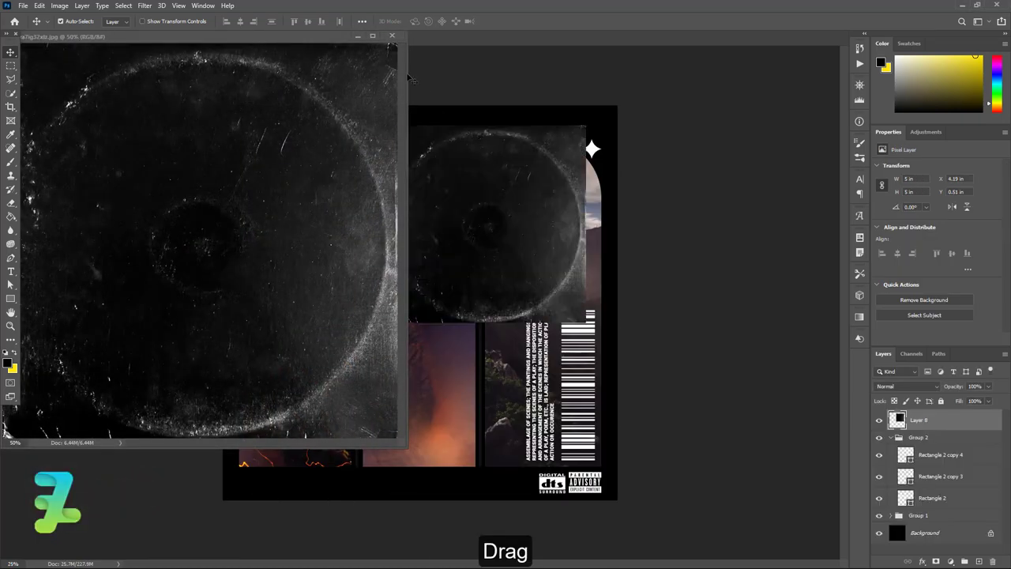
click(391, 36)
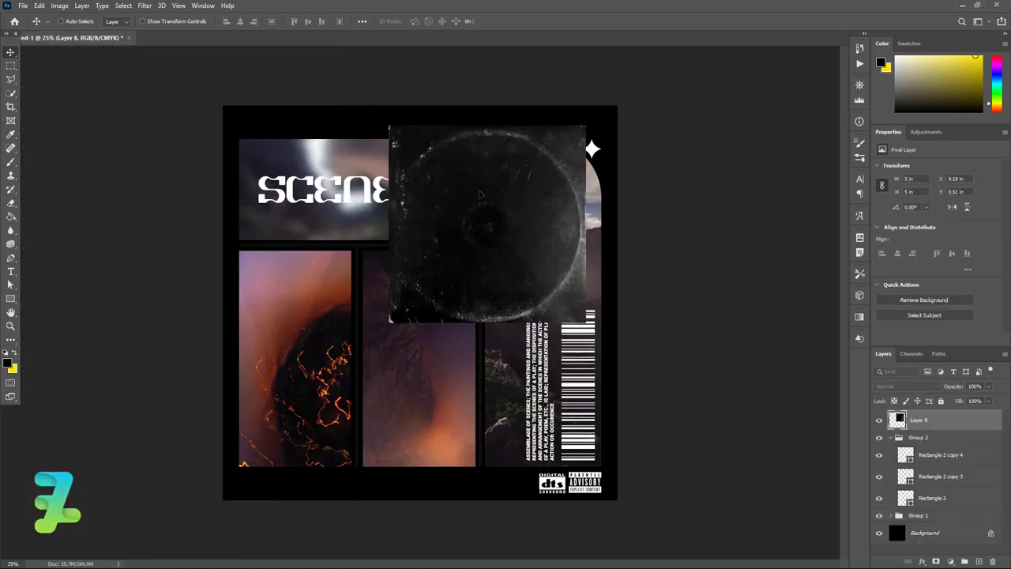
mouse_move(479, 193)
mouse_down()
mouse_move(509, 173)
mouse_move(528, 212)
mouse_up()
drag(529, 207, 530, 209)
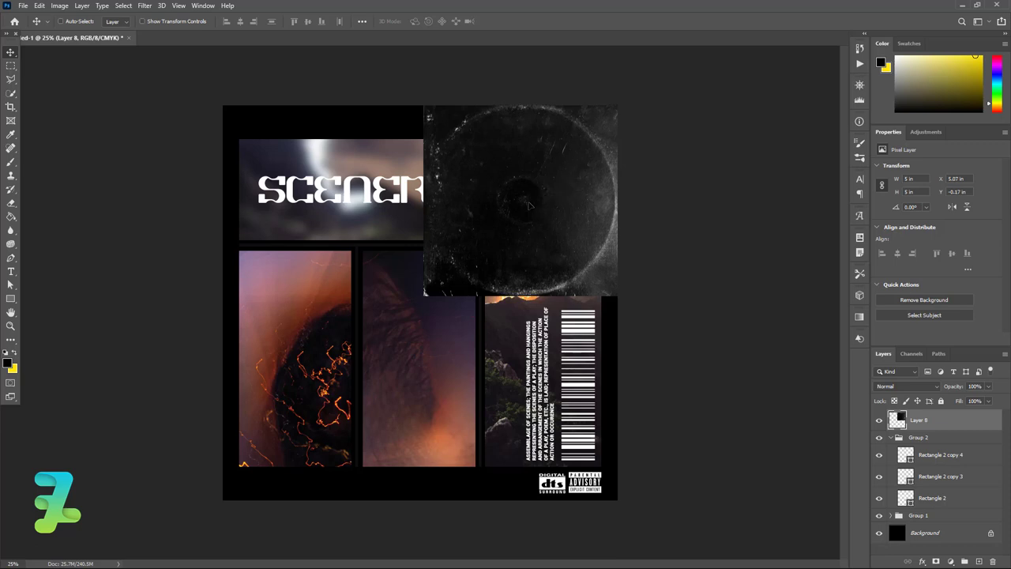
Scale the texture layer (Layer 8) to about 10 inches square to fill the canvas
key(ctrl+t)
drag(423, 294, 221, 509)
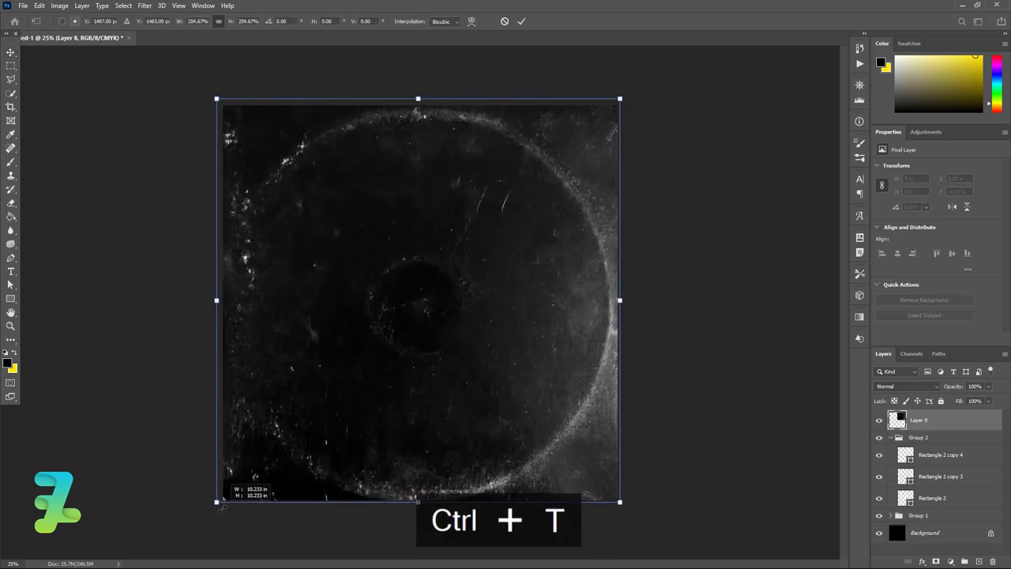
drag(221, 509, 218, 501)
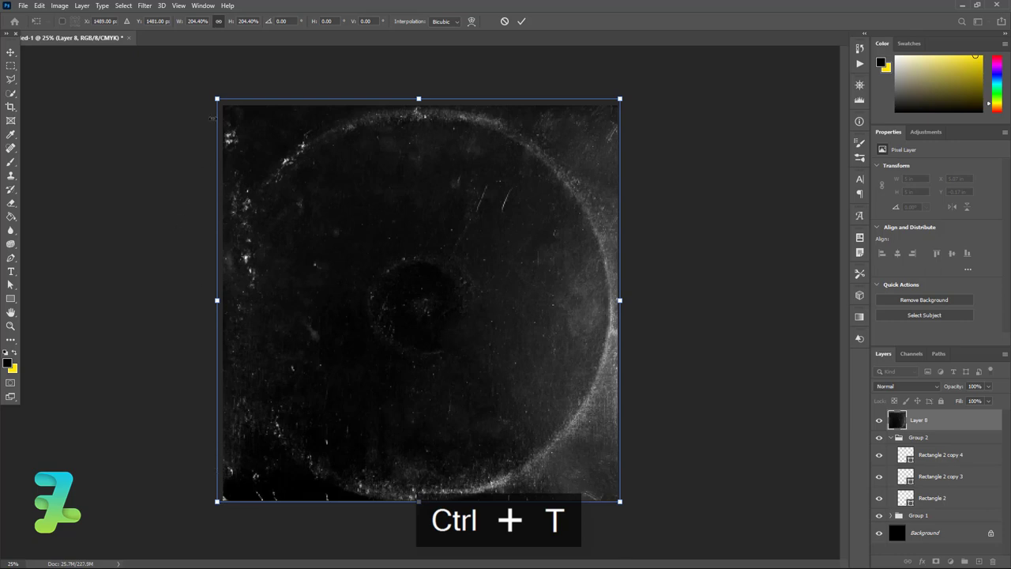
drag(217, 100, 222, 104)
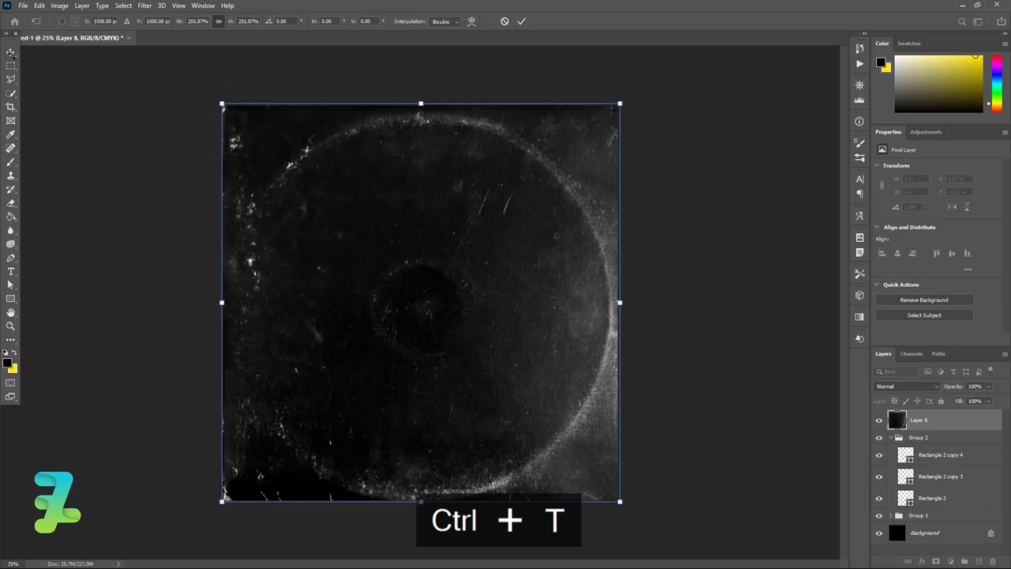
key(Return)
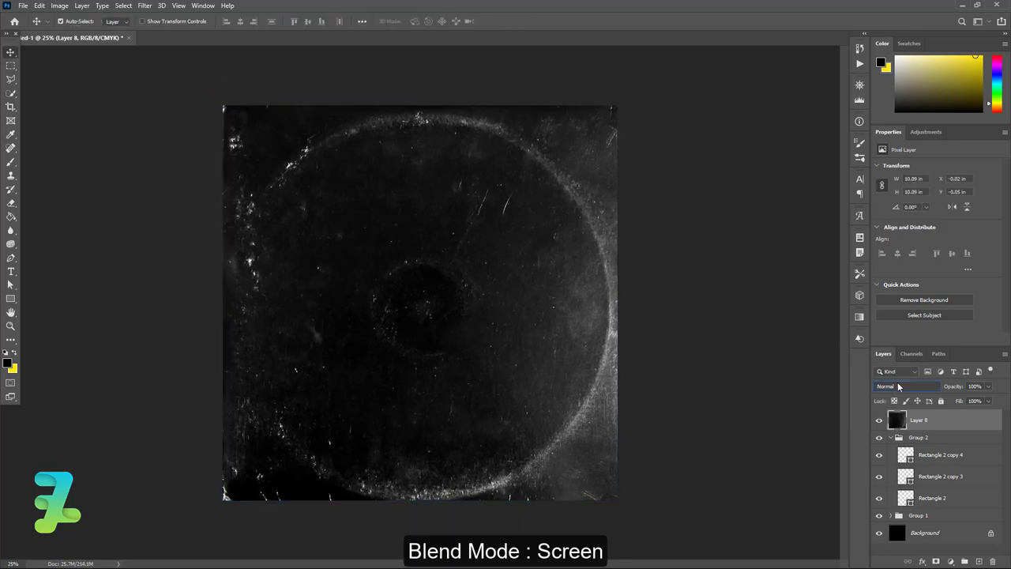
Change Layer 8's blend mode from Normal to Screen
click(898, 385)
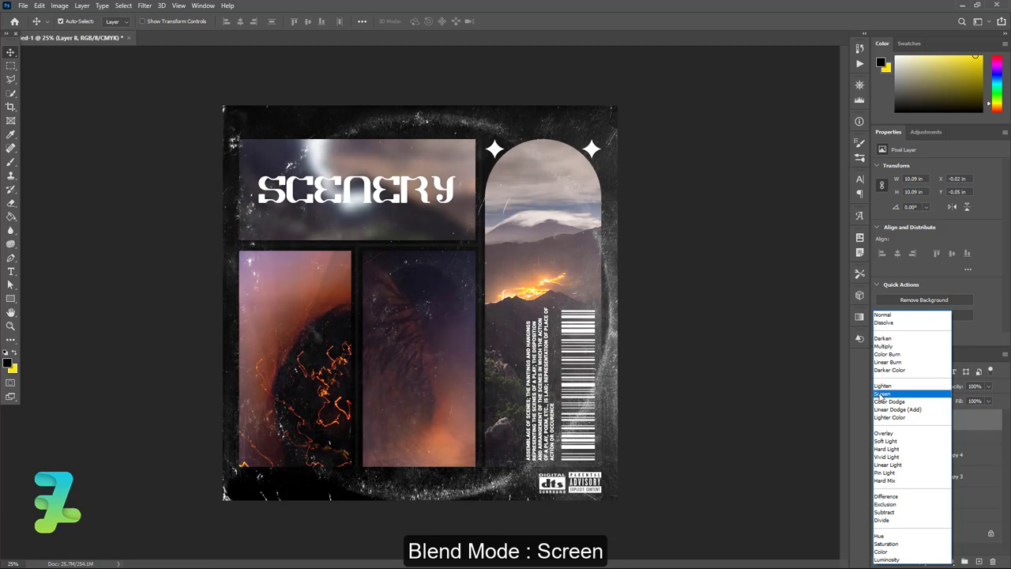
click(882, 394)
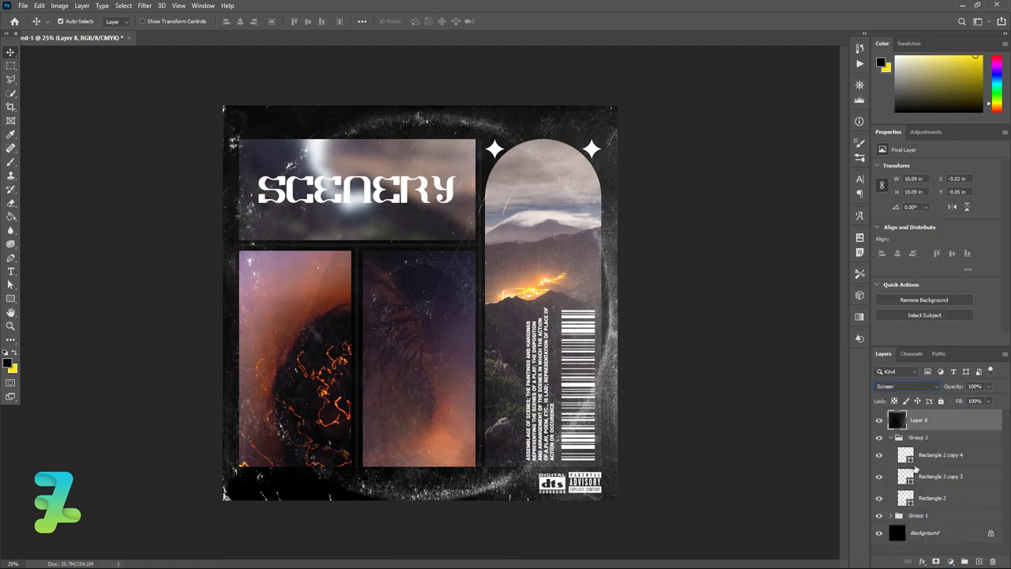
click(951, 559)
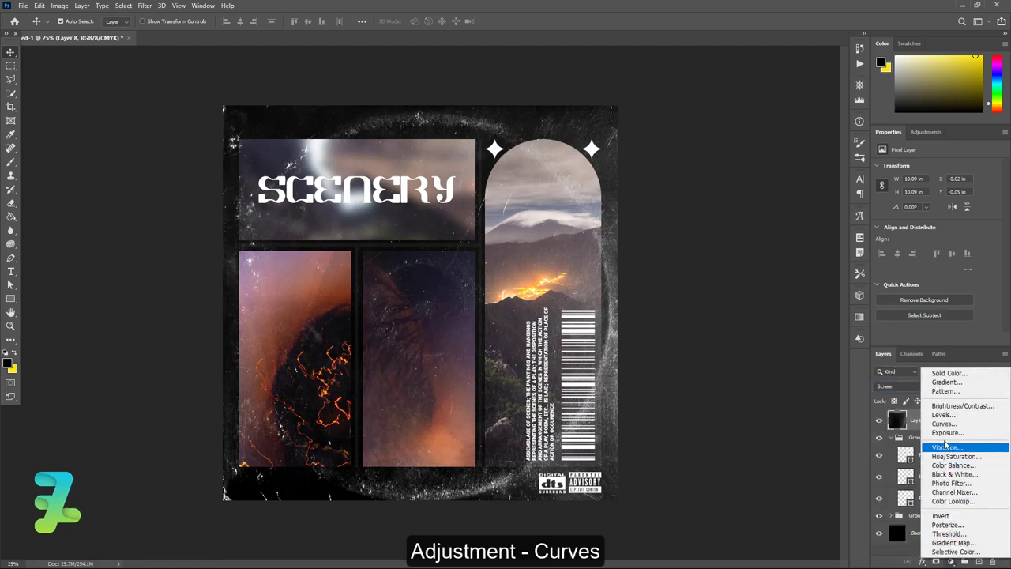
Add a Curves adjustment clipped to Layer 8, pulling black/white points inward and darkening shadows
click(942, 424)
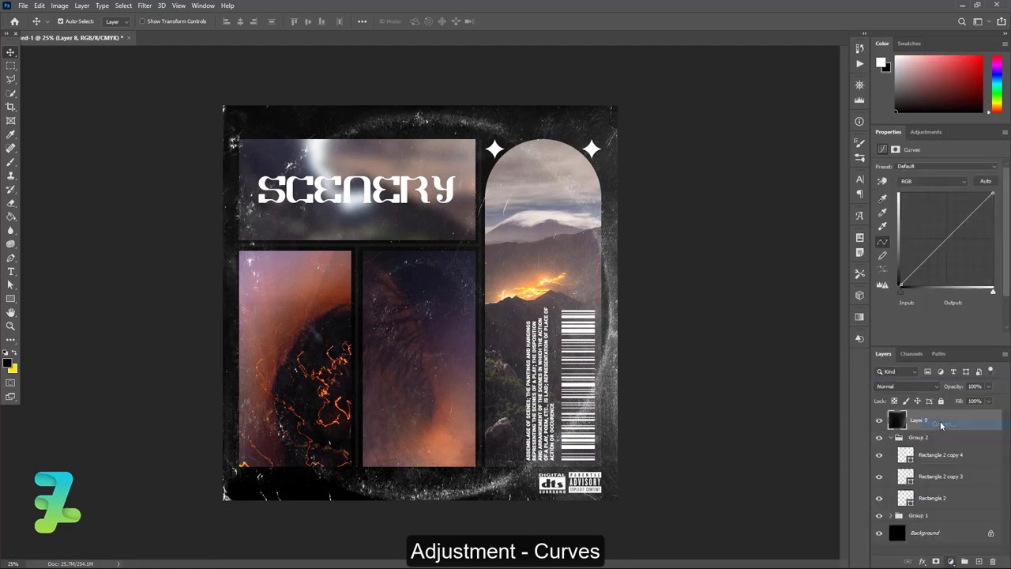
click(930, 340)
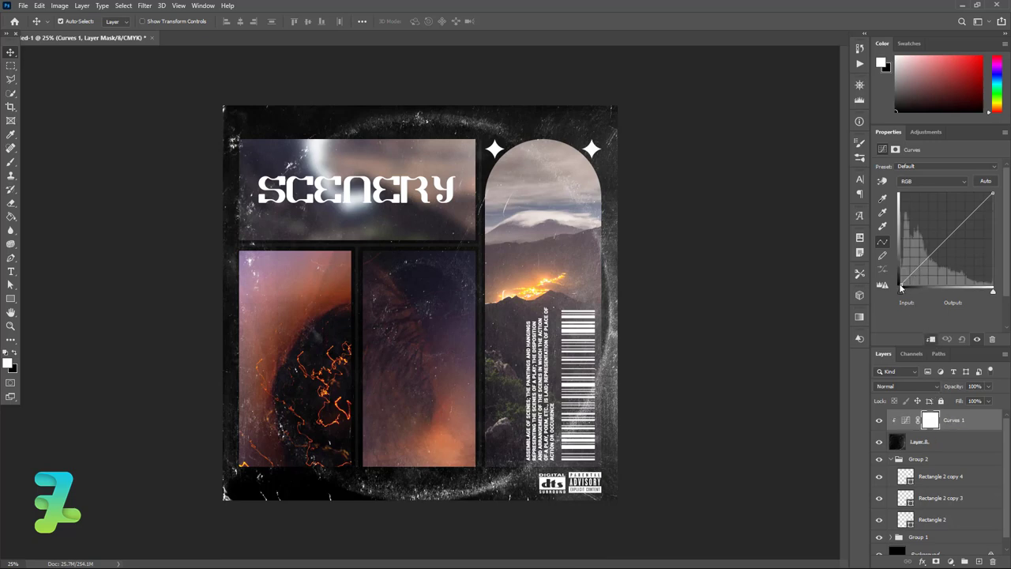
drag(899, 285, 899, 286)
drag(992, 193, 964, 193)
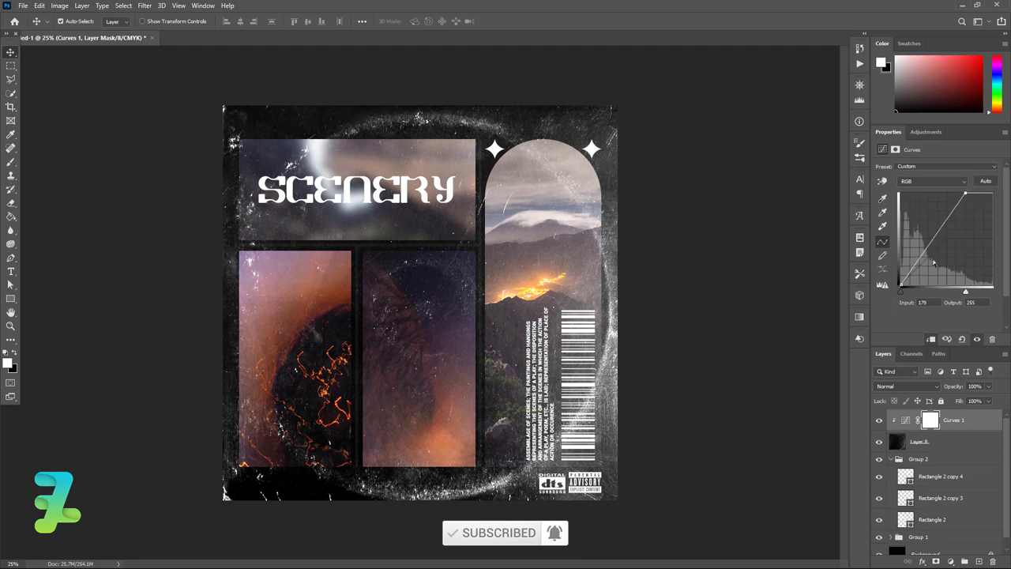
drag(919, 258, 918, 261)
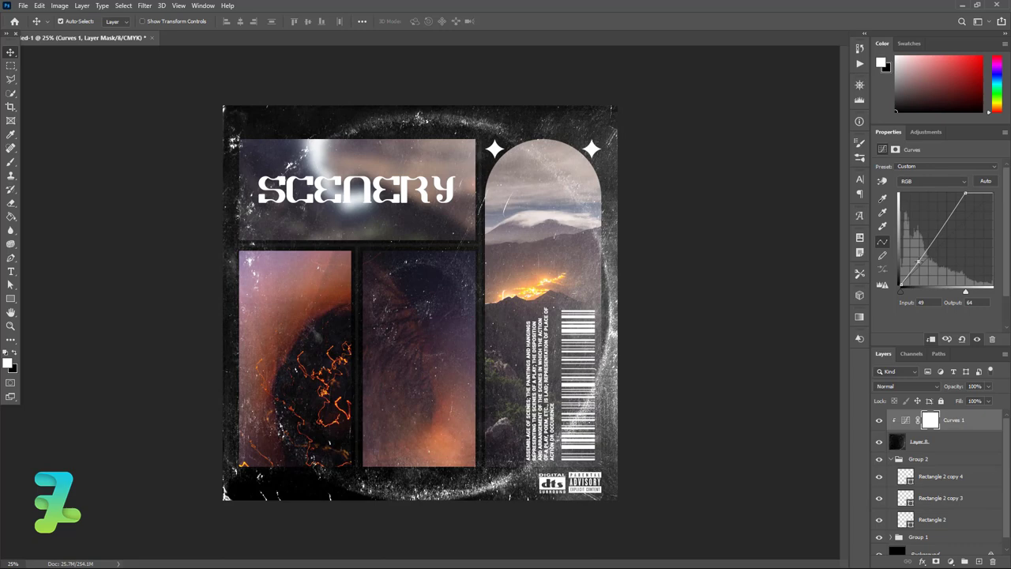
drag(918, 261, 922, 262)
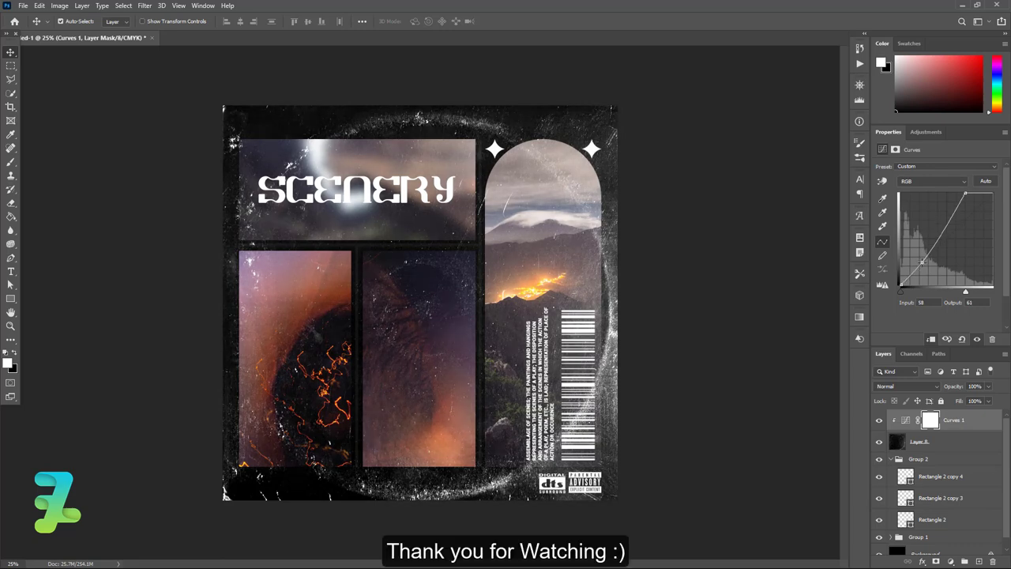